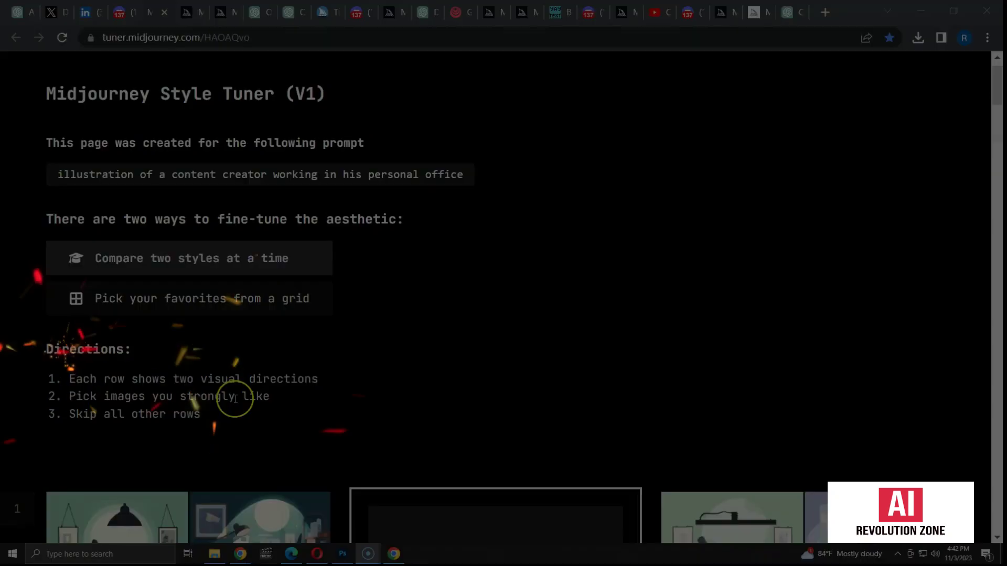
Choose the second style direction in row 1 and change the comparison to picking favorites from a grid
scroll(890, 160, "down", 1)
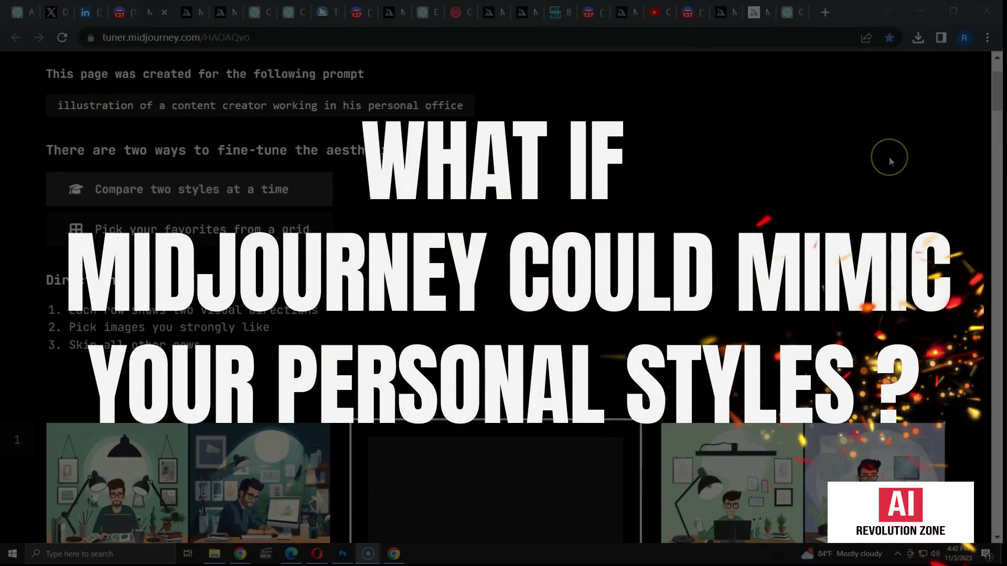
scroll(890, 161, "down", 5)
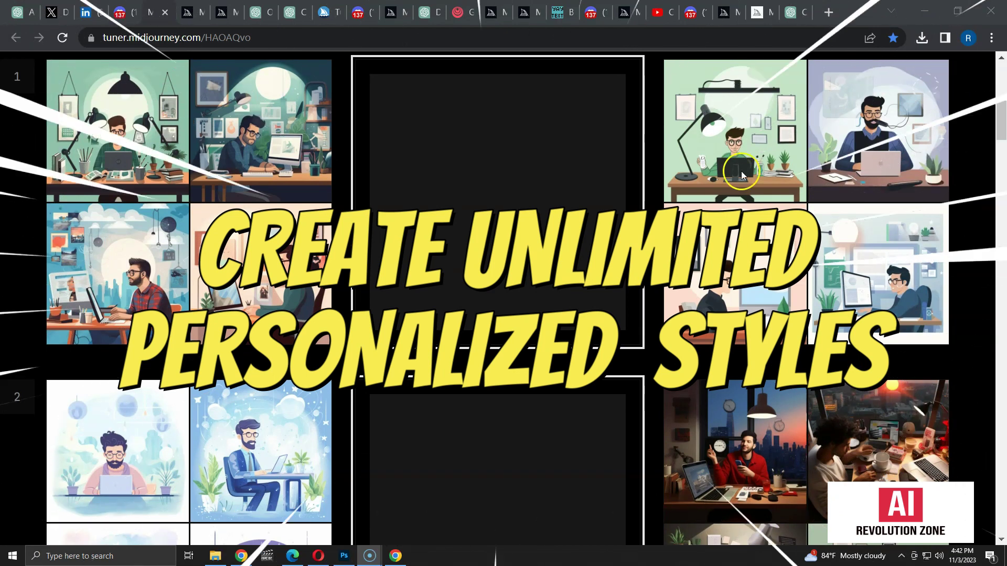
left_click(769, 188)
scroll(367, 262, "up", 10)
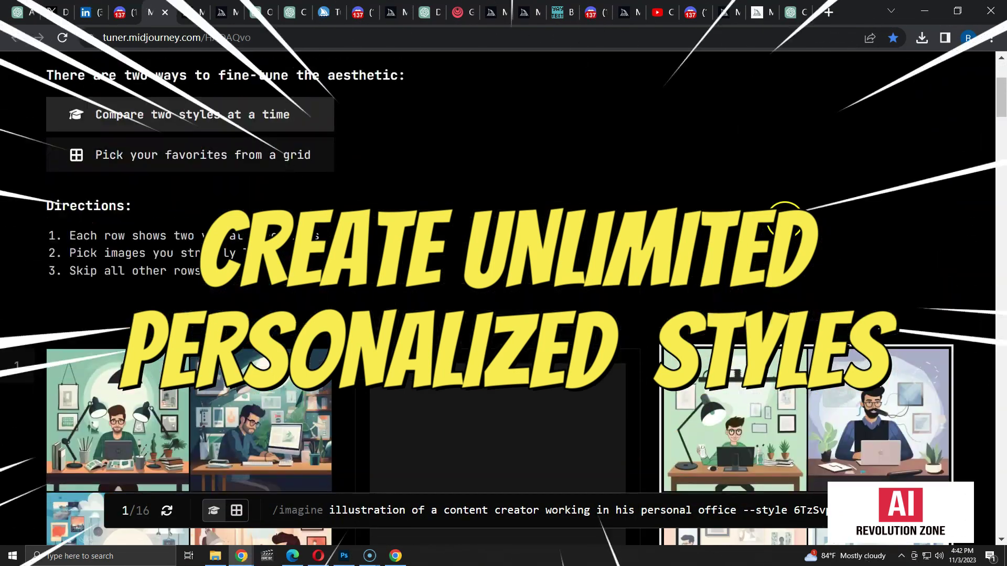
left_click(181, 301)
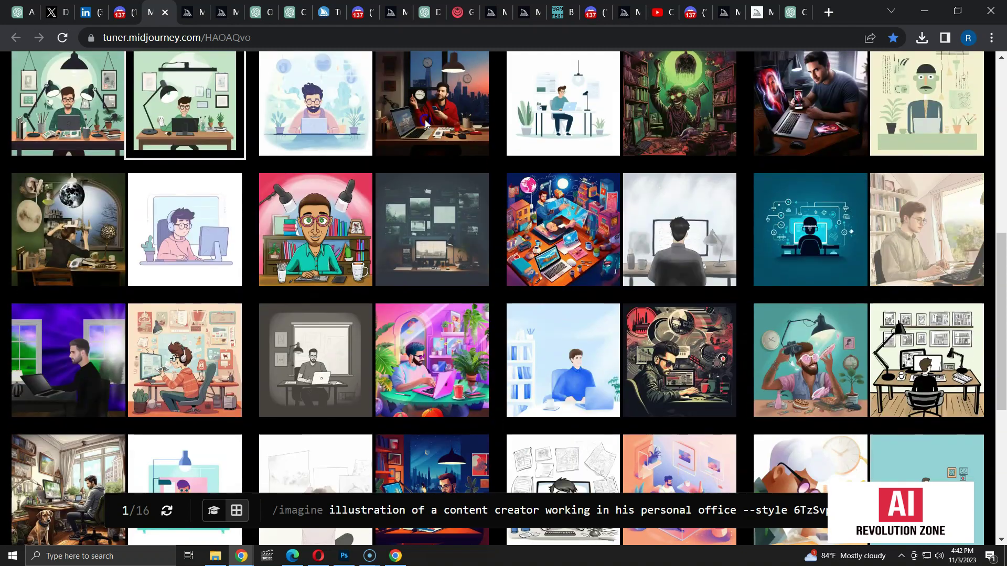
Mark the red-shirted man at night, the green zombie library and the colorful overhead desk as favorites, and go to the generated style code
left_click(441, 116)
left_click(561, 131)
left_click(674, 221)
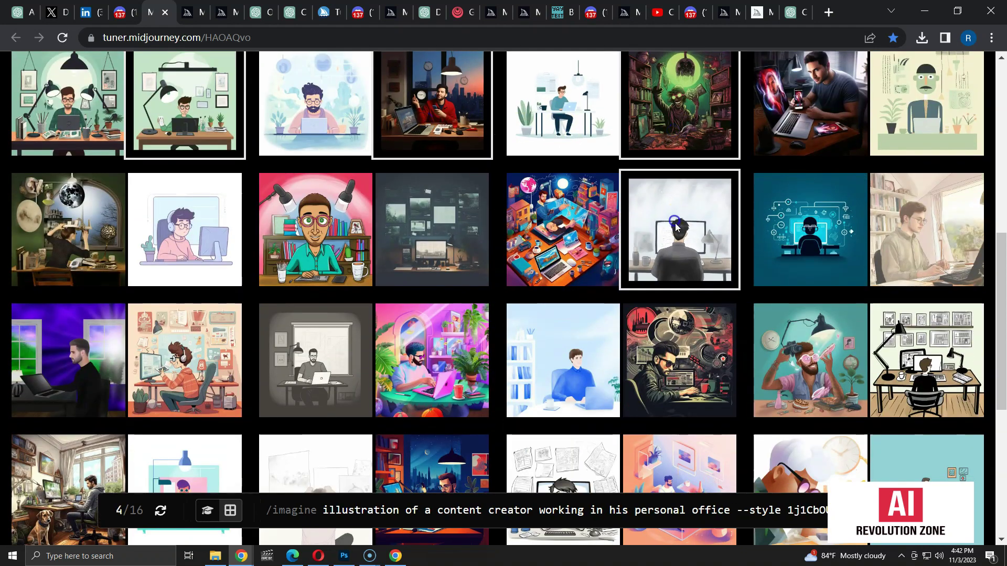
left_click(575, 220)
left_click_drag(1002, 265, 1003, 354)
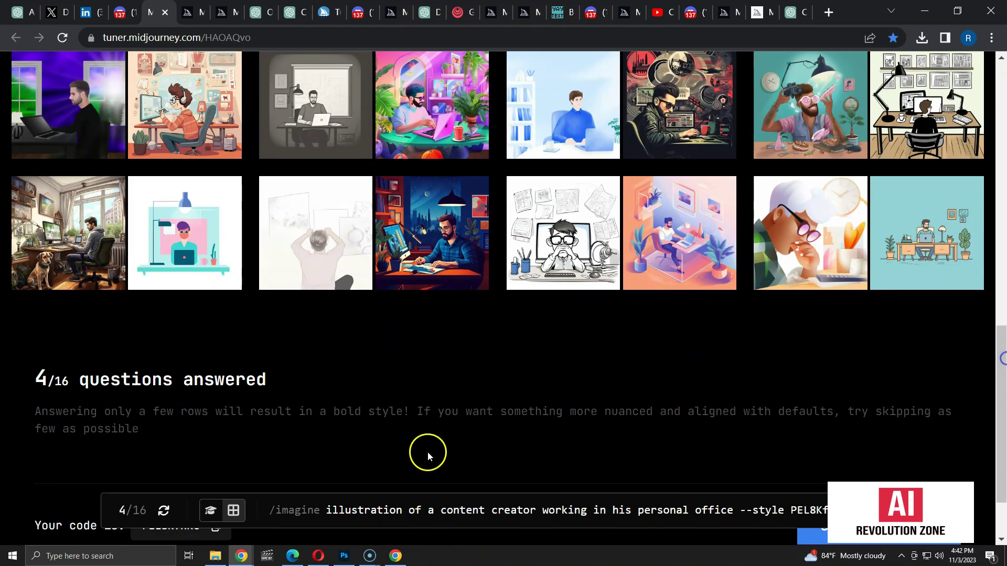
scroll(427, 389, "down", 2)
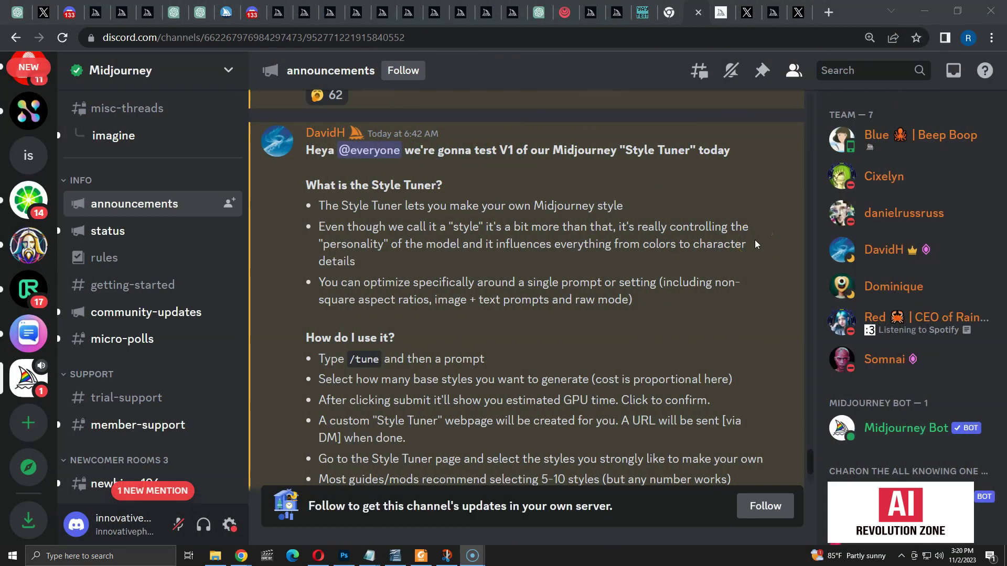
Read the Style Tuner announcement in the Midjourney Discord server and open the t8 channel on the MPT server
scroll(755, 243, "down", 3)
scroll(755, 243, "down", 4)
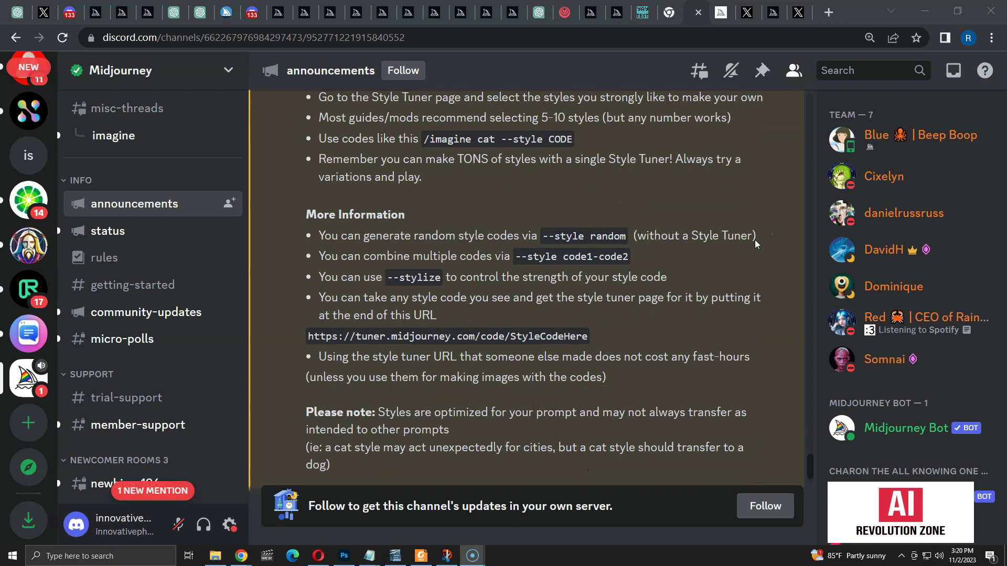
scroll(754, 240, "down", 5)
left_click(176, 414)
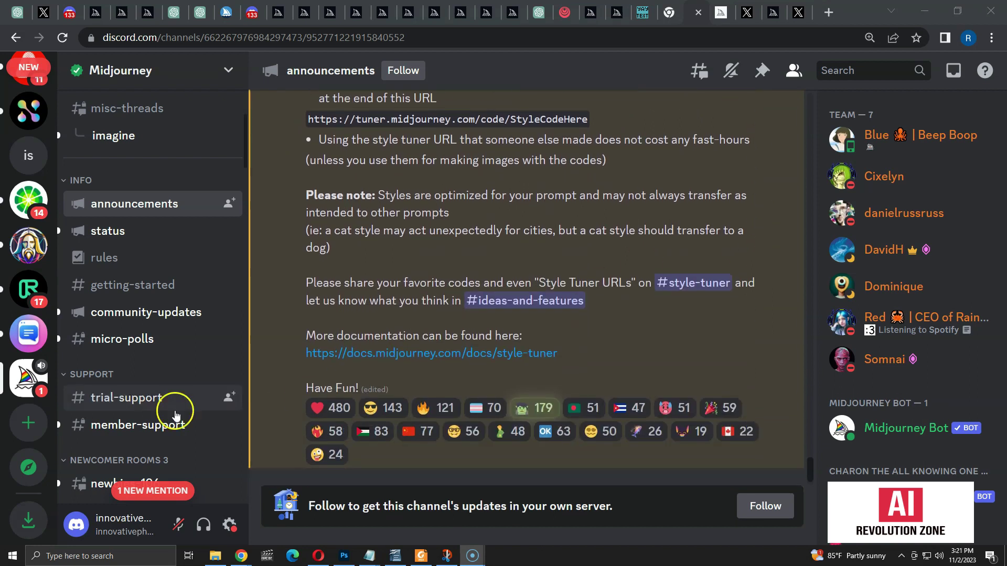
scroll(23, 384, "down", 5)
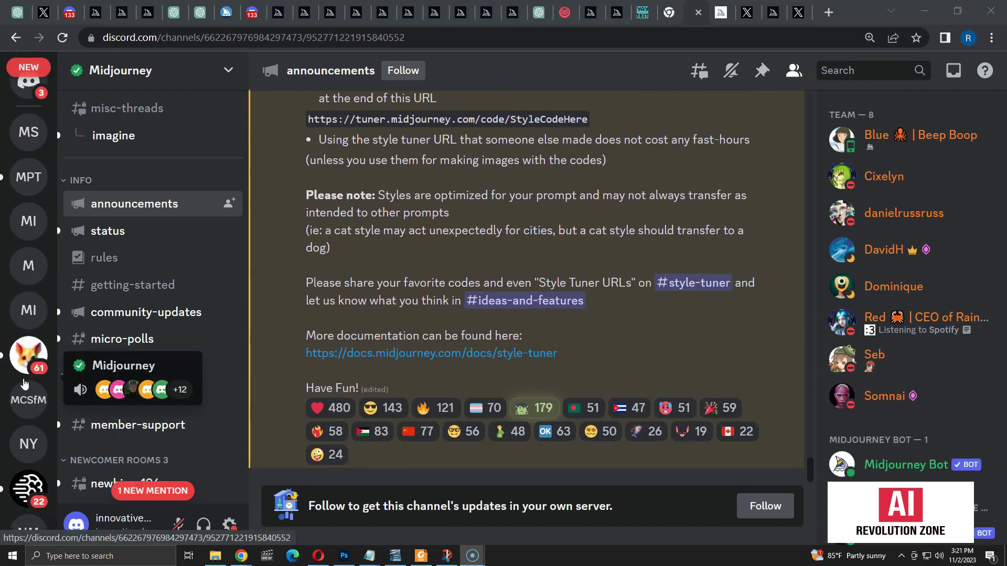
left_click(28, 177)
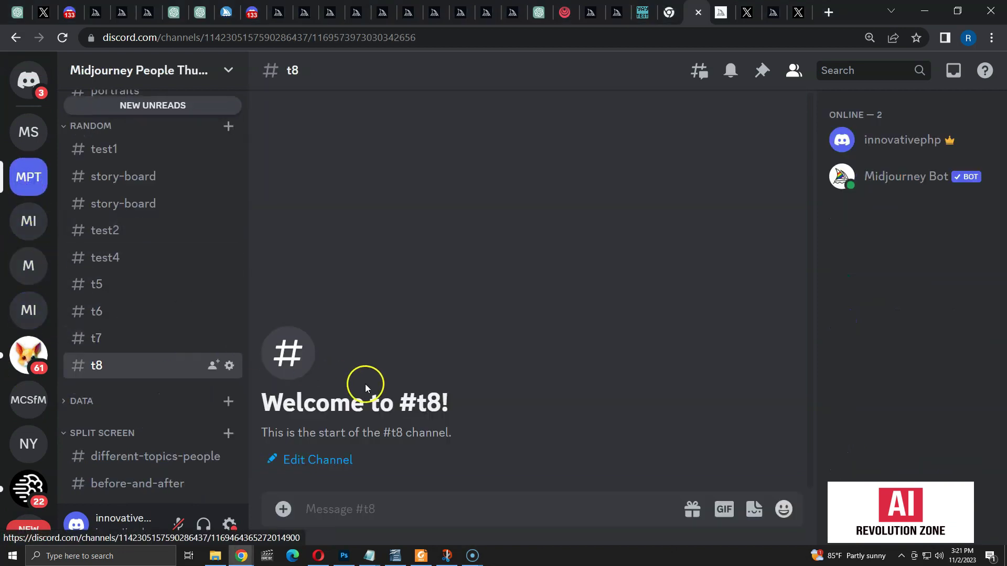
Send the /tune command with the prompt "illustration of a content creator working in his personal office"
type("/t")
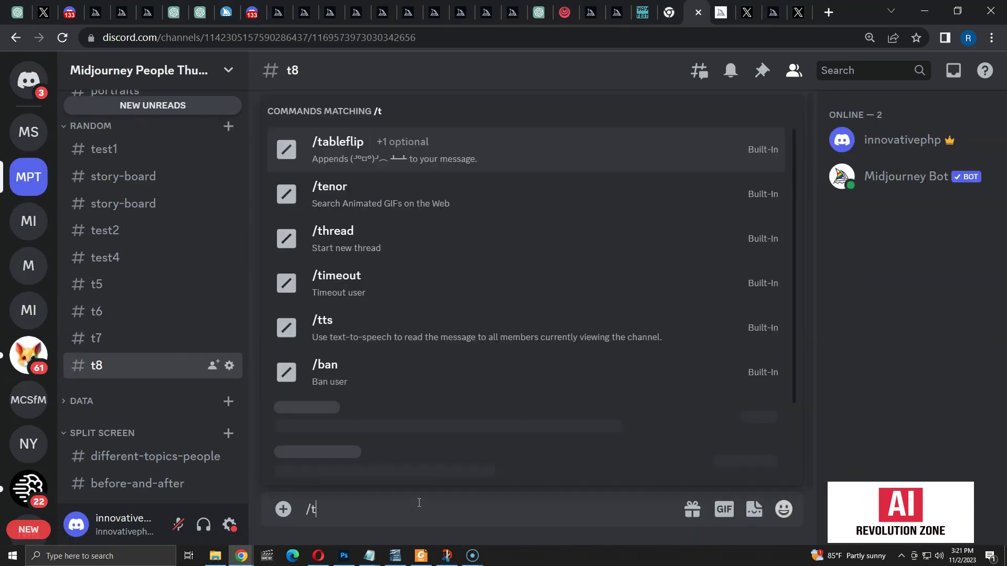
type("une")
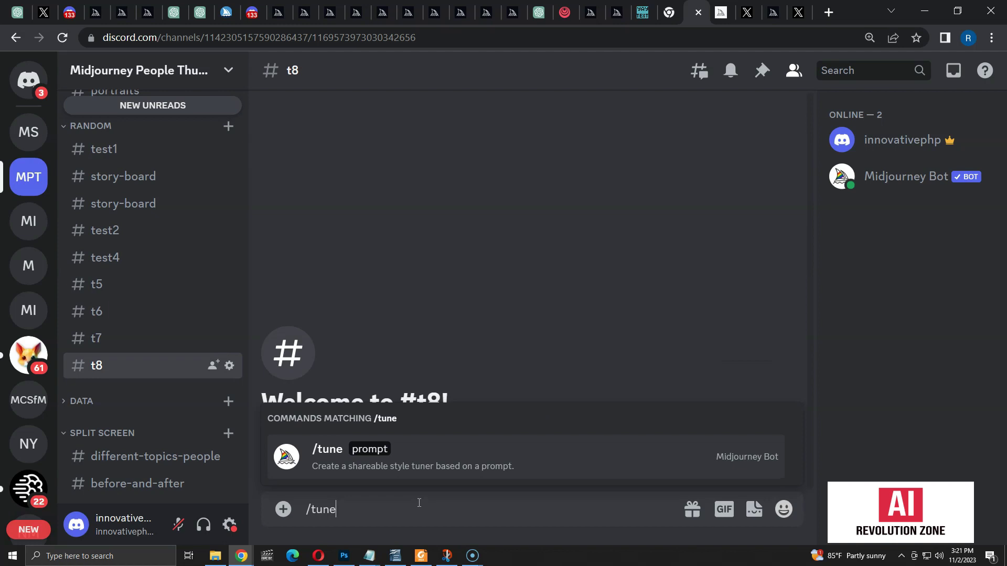
key("Return")
type("illustration of a cons")
key("BackSpace")
type("tent creator working in his personal p")
key("BackSpace")
type("office")
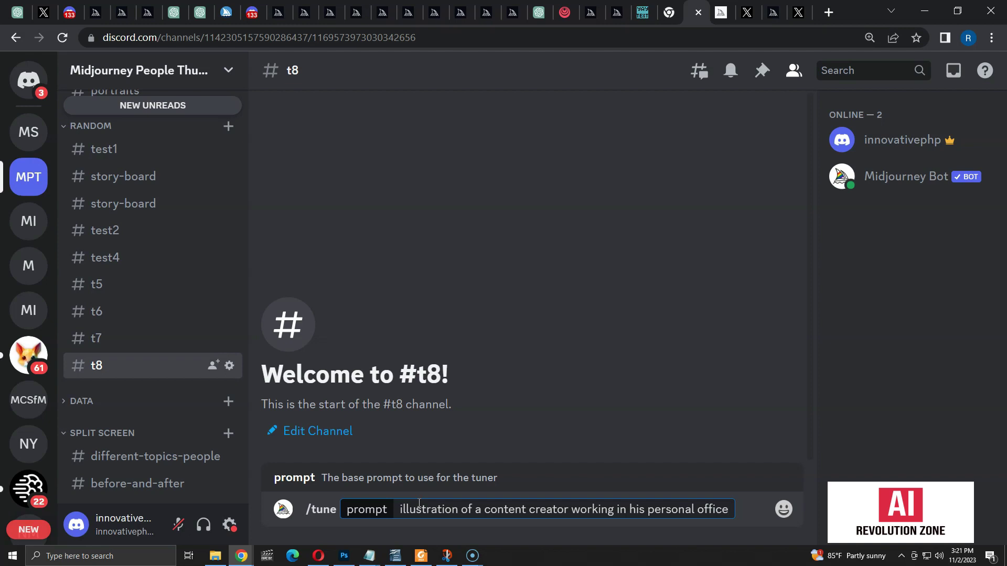
key("Return")
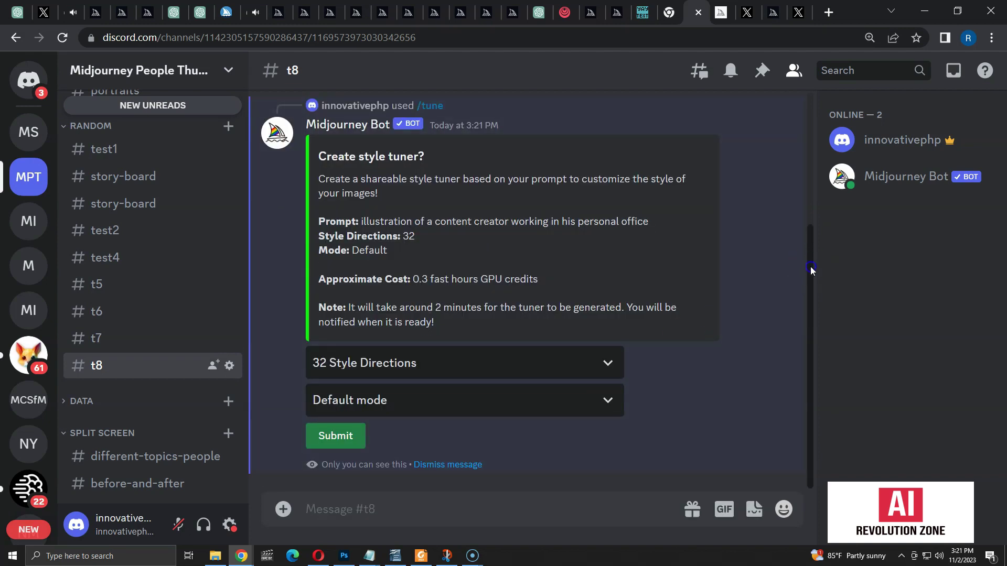
Examine the available style direction counts and mode options for the new style tuner, leaving both settings as they are
left_click_drag(811, 270, 812, 262)
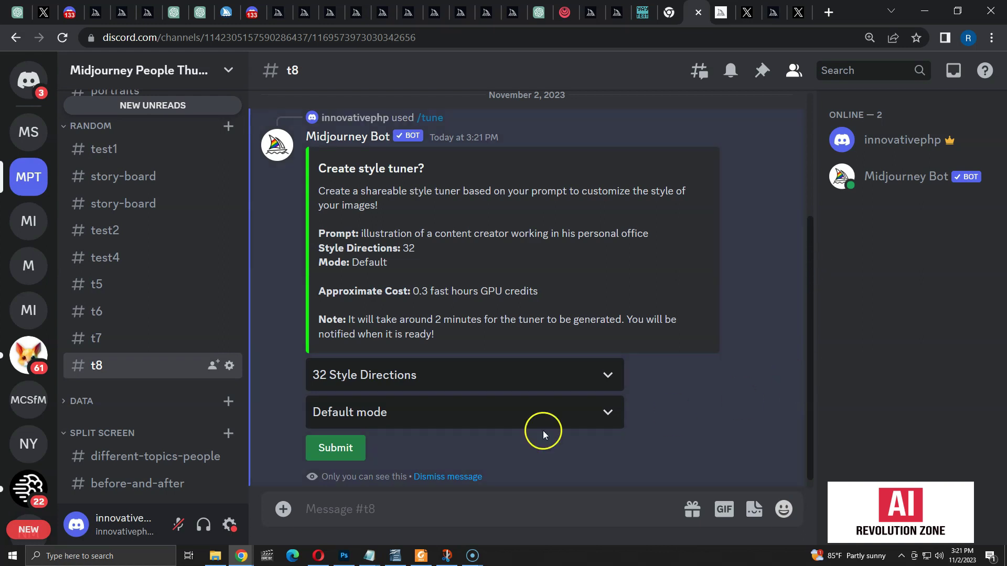
left_click(527, 373)
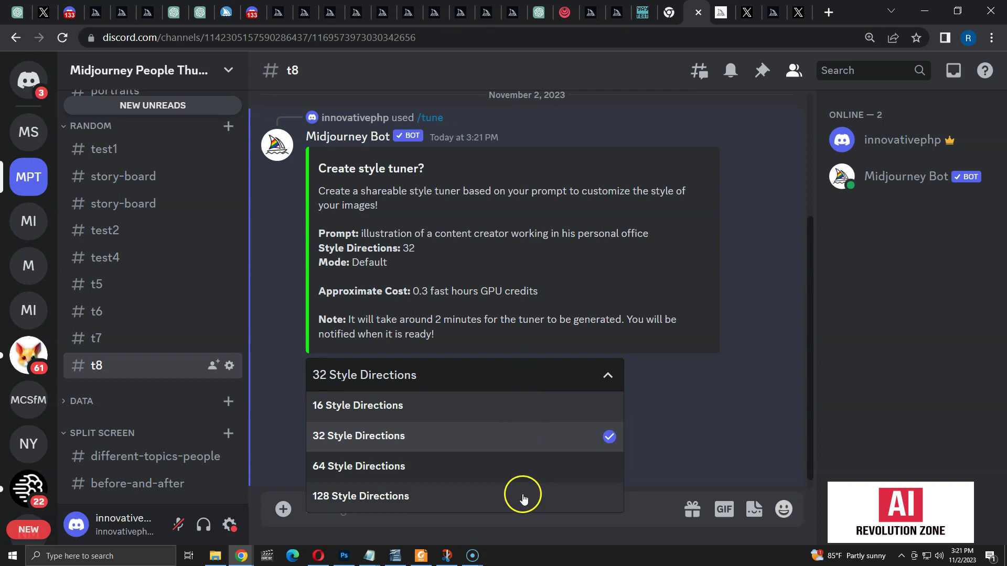
left_click(737, 384)
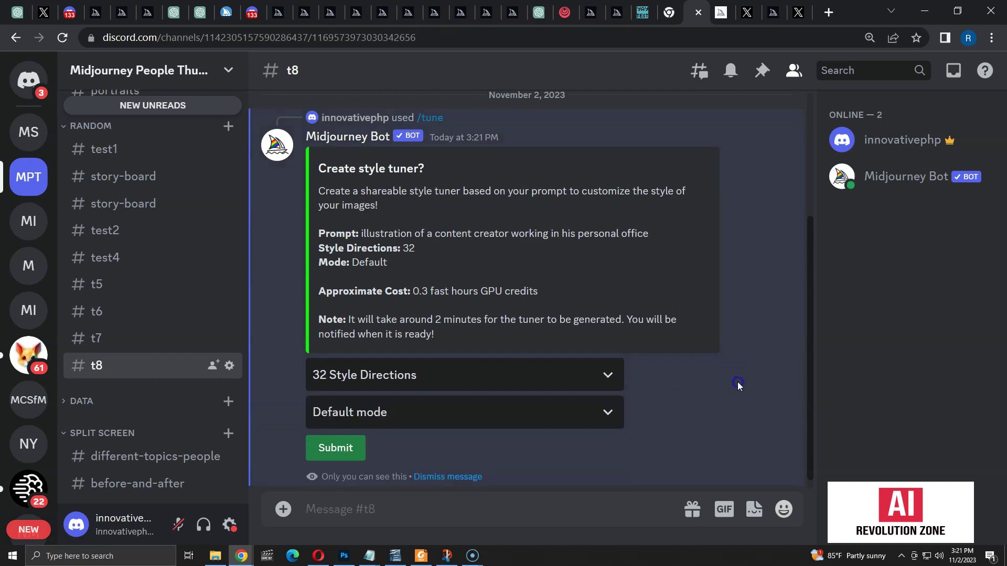
left_click(579, 418)
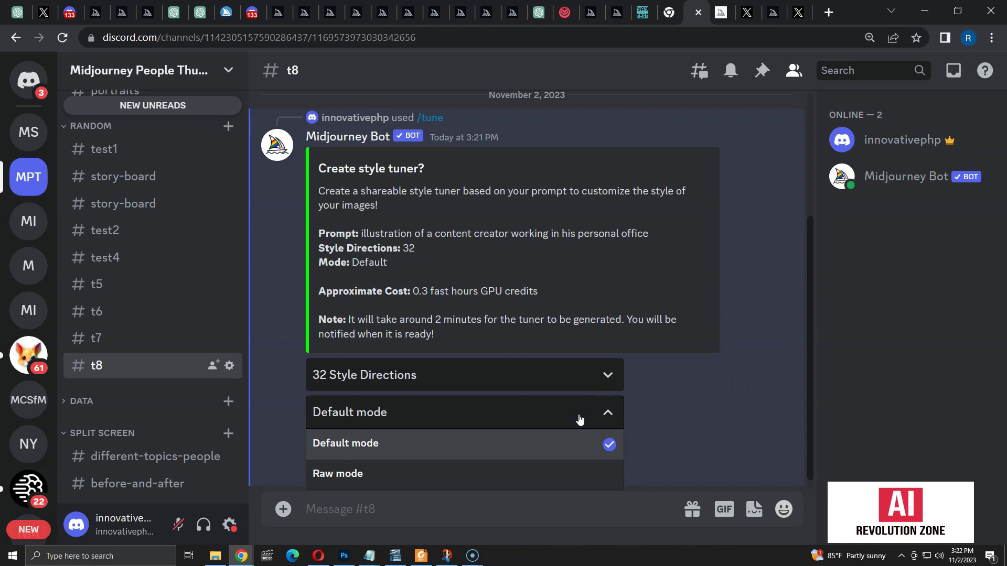
left_click(694, 412)
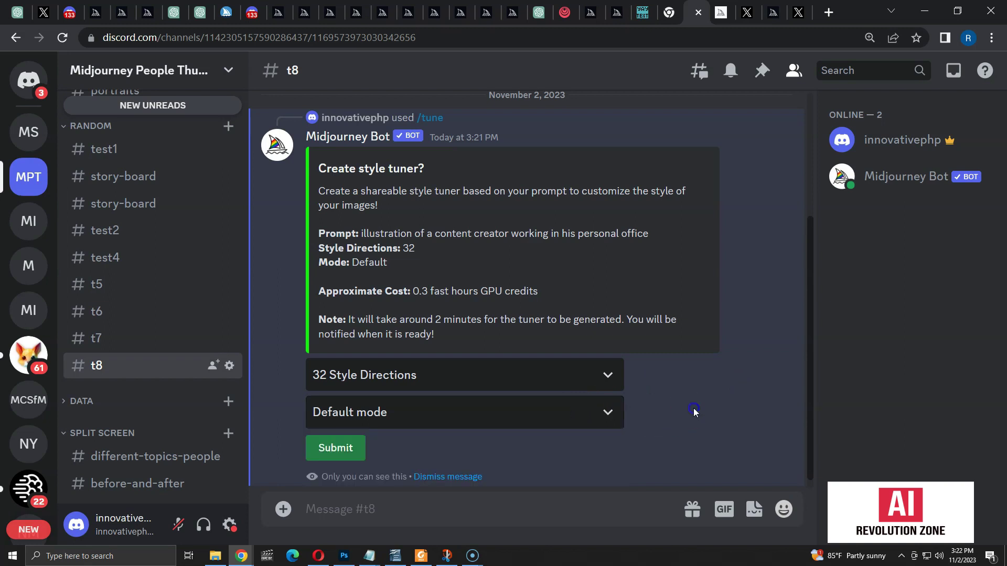
Try 16 and 64 style directions to compare their approximate GPU cost
left_click_drag(413, 292, 430, 292)
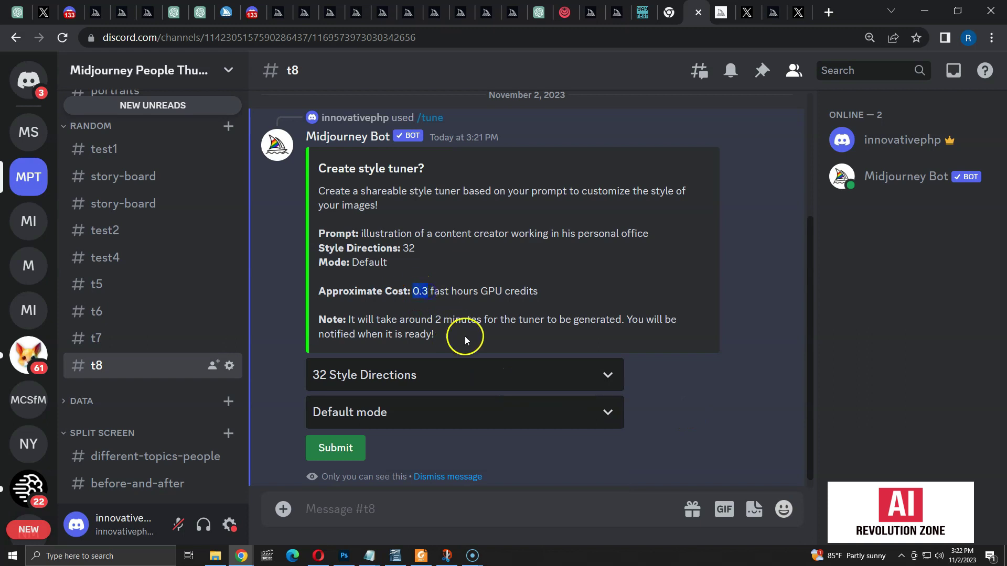
left_click(485, 379)
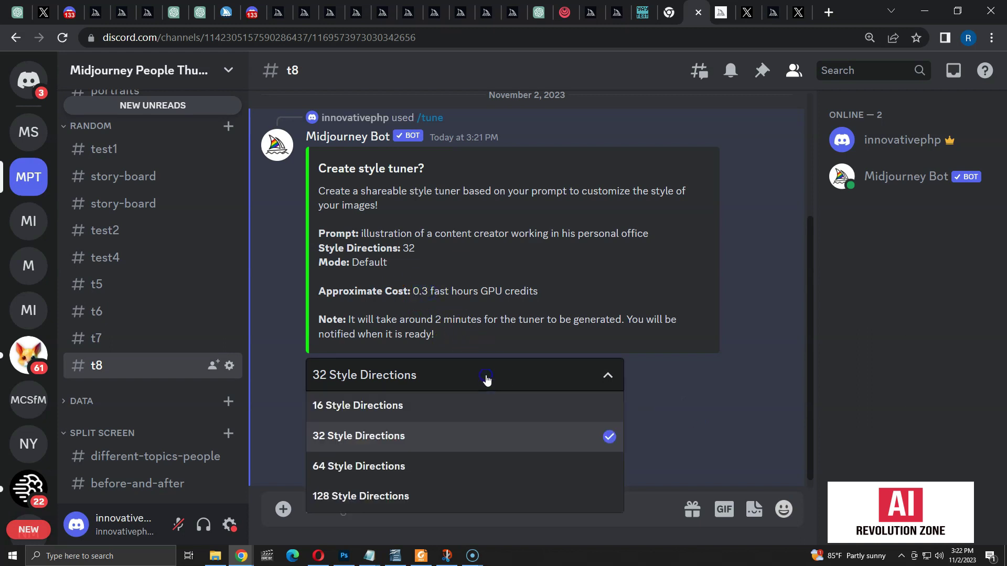
left_click(411, 406)
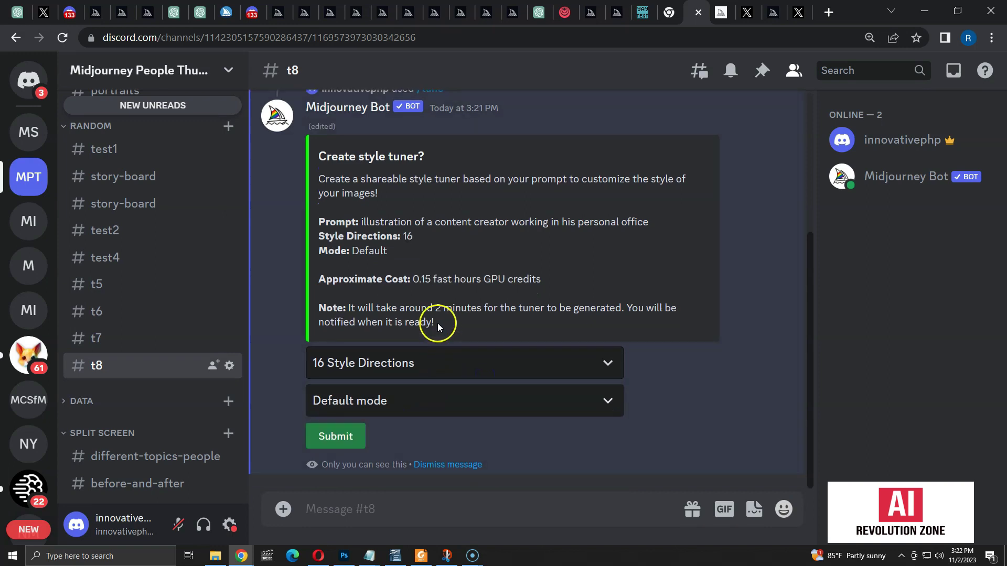
left_click_drag(413, 279, 426, 279)
left_click(450, 357)
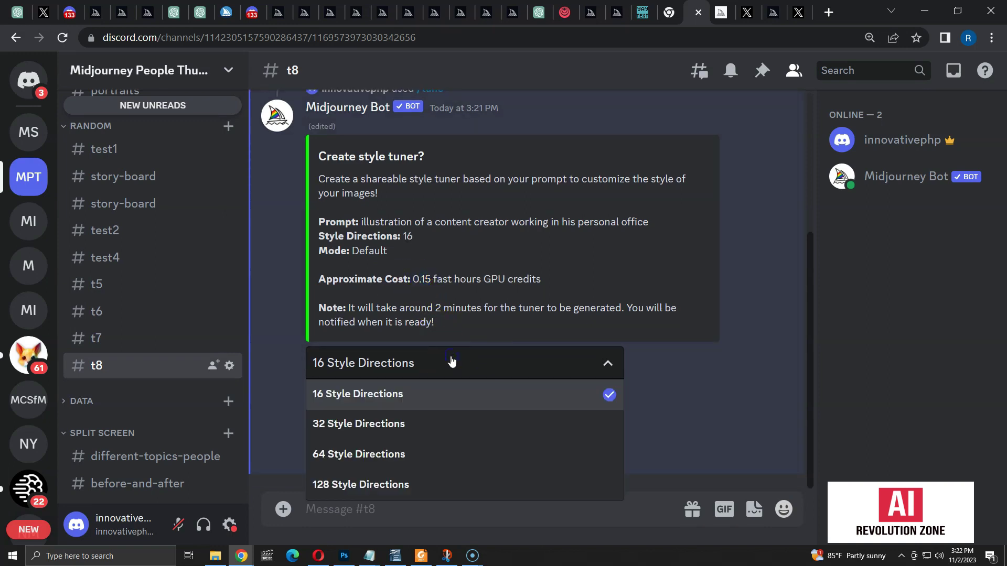
left_click(429, 455)
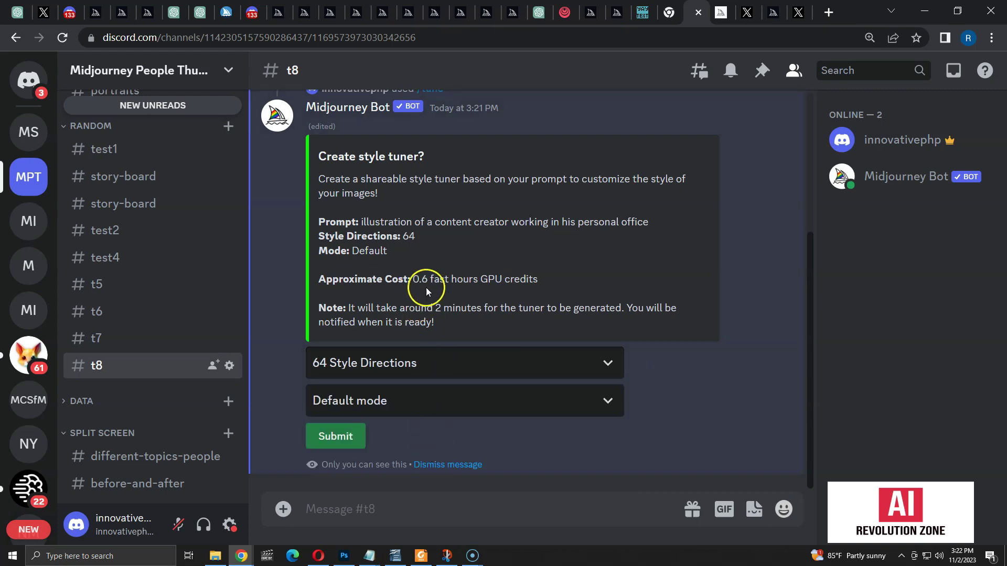
Set the tuner to 16 style directions, submit it in default mode and confirm the GPU credit cost
left_click(470, 365)
left_click(401, 395)
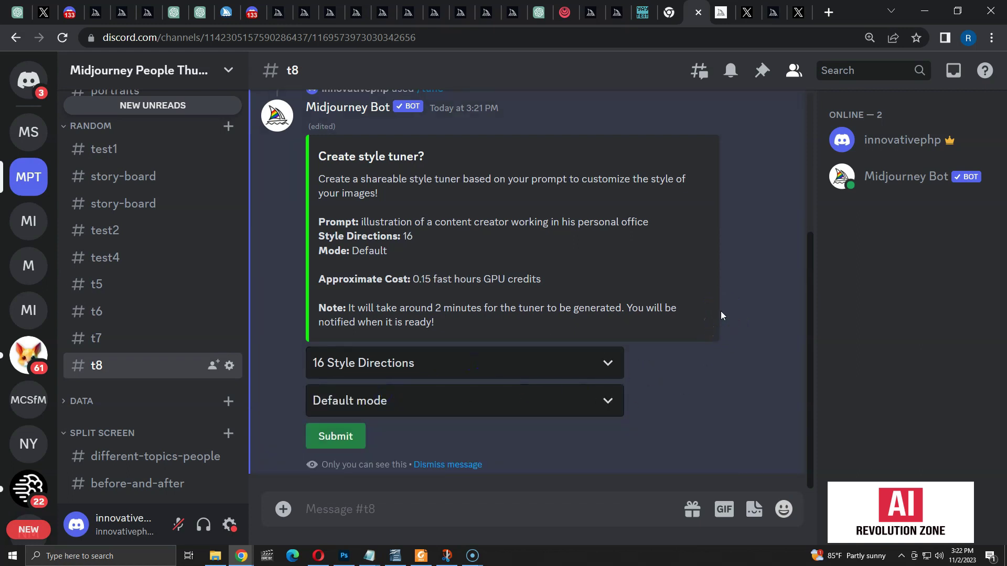
left_click(338, 440)
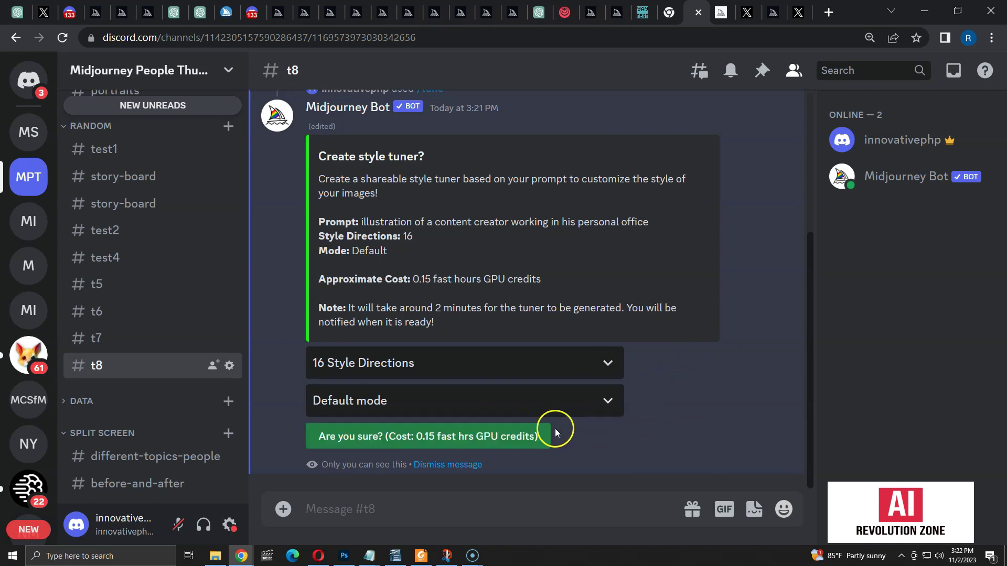
left_click(479, 437)
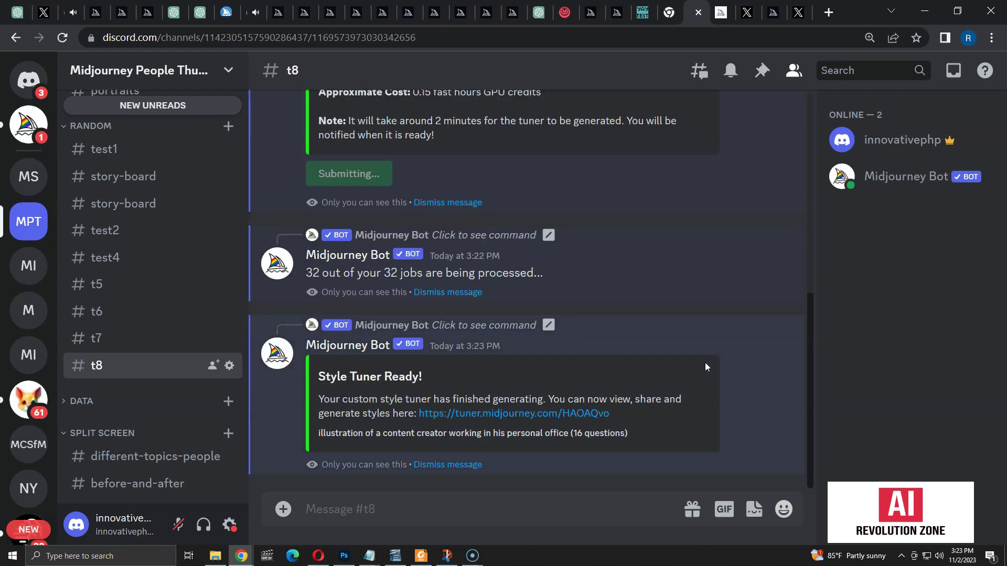
Open the finished style tuner's page from the bot's link and review the prompt it was created for
left_click(598, 417)
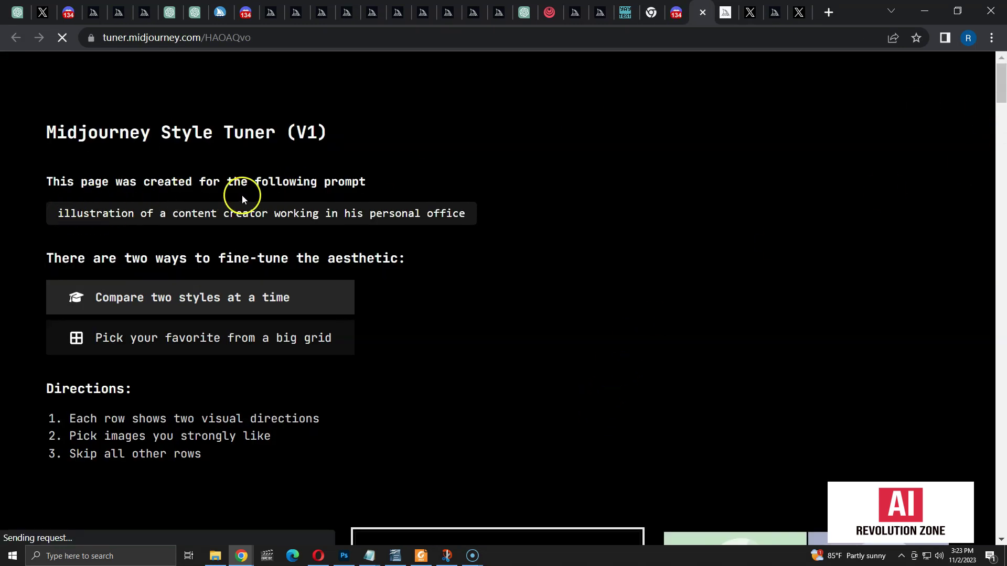
left_click_drag(452, 215, 59, 220)
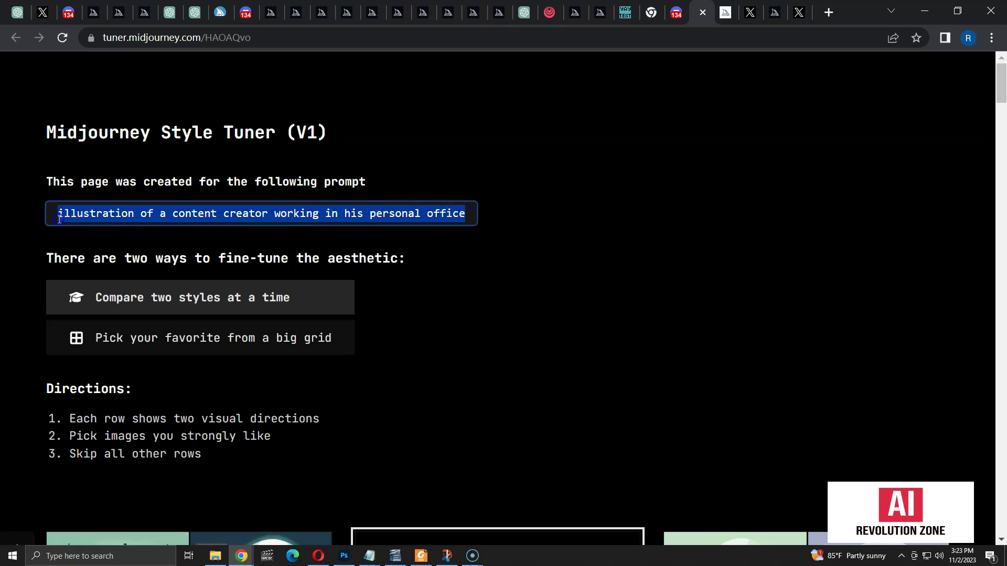
left_click(502, 264)
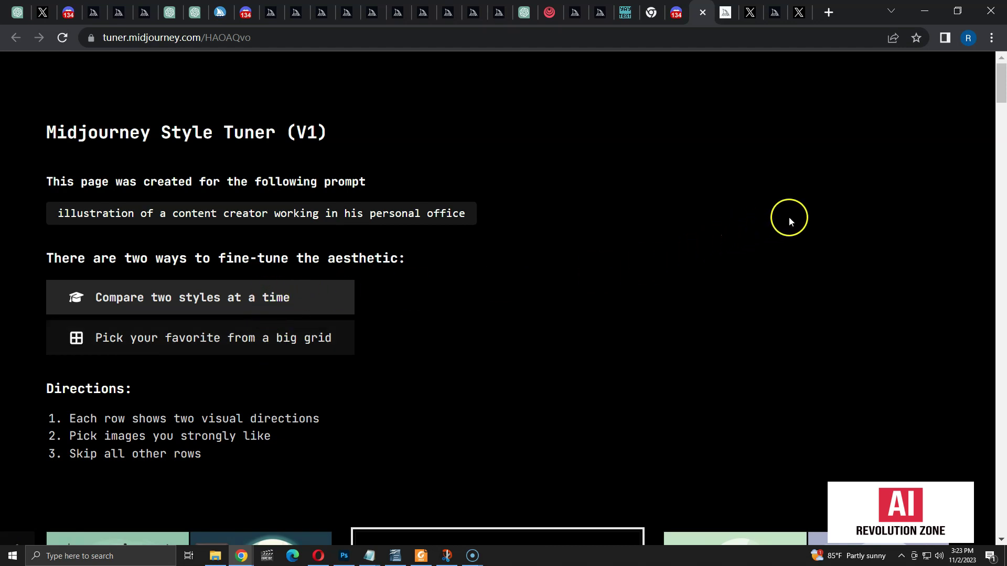
Choose the first style direction in row 1 of the style comparison
left_click_drag(1001, 85, 1003, 104)
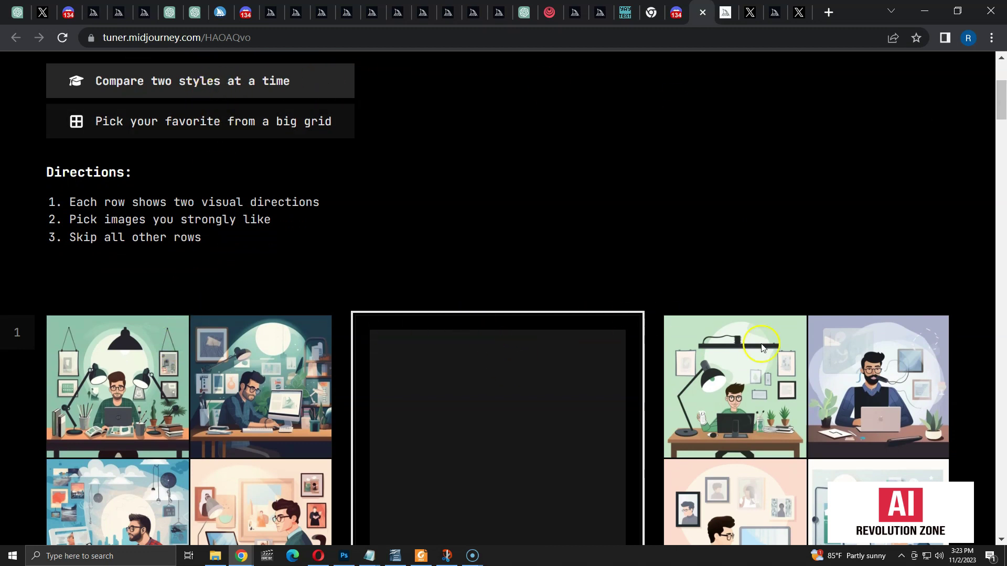
left_click_drag(1002, 90, 1003, 109)
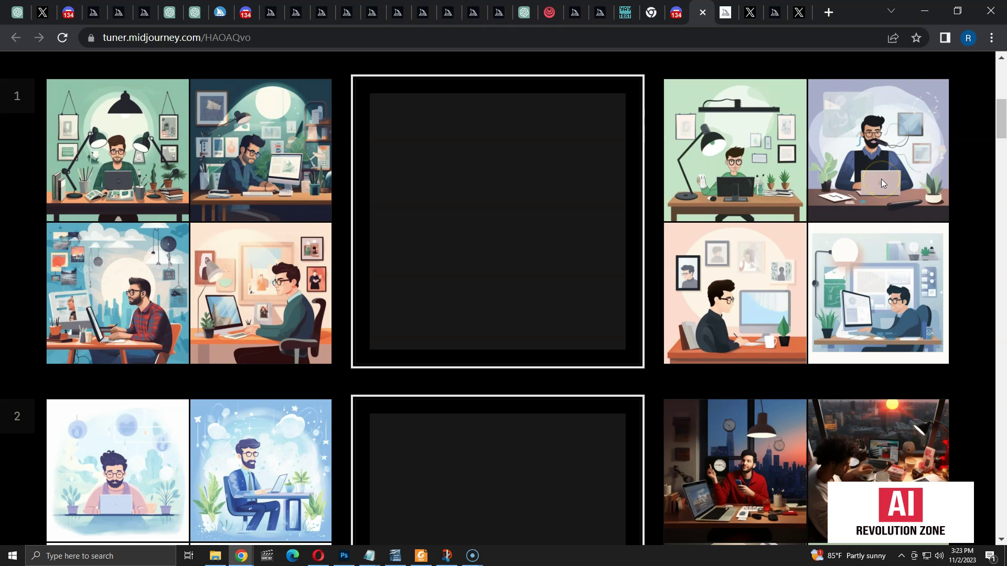
left_click(173, 174)
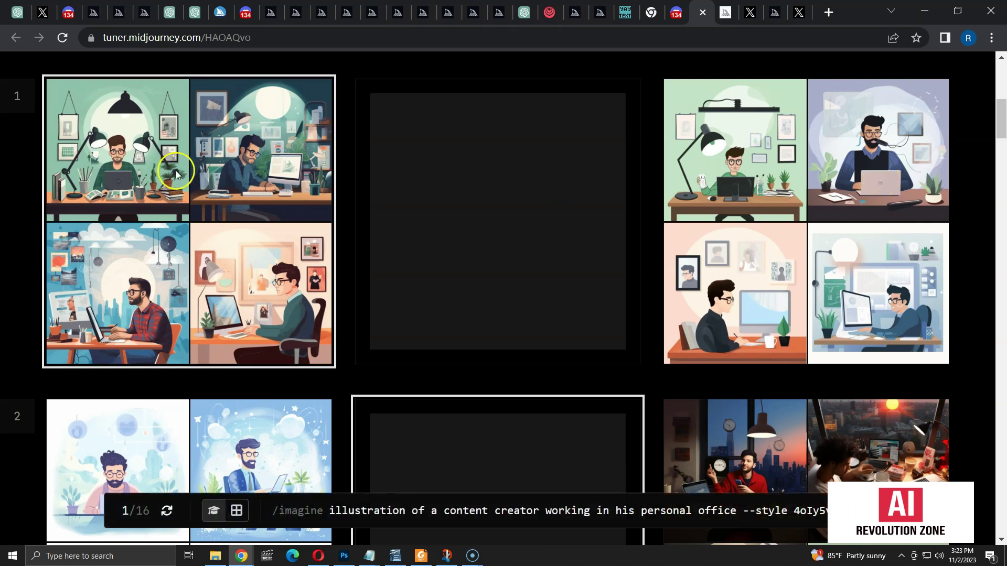
left_click(137, 518)
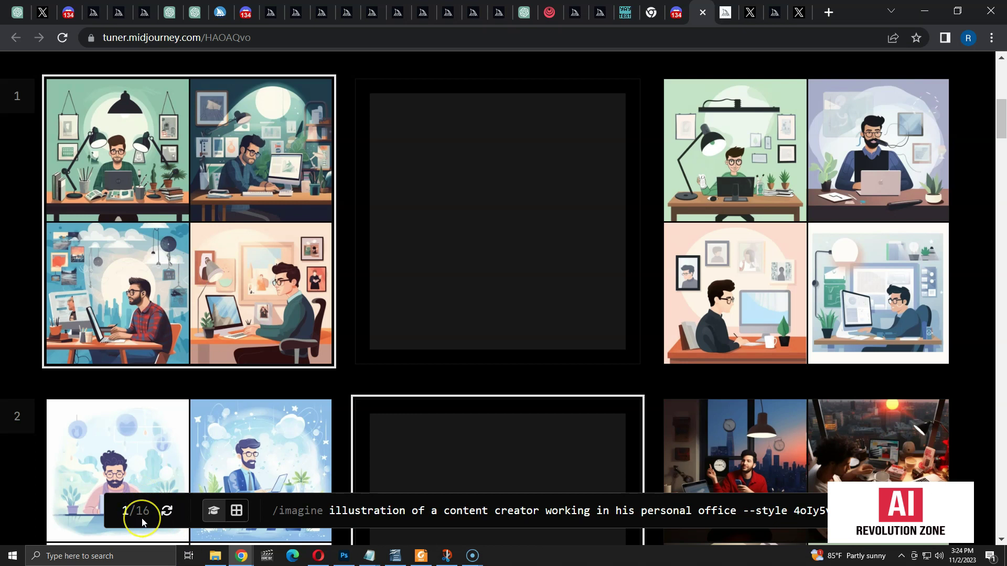
Try the second style direction in row 1 of the comparison, and reset the row to its neutral middle option
left_click(810, 169)
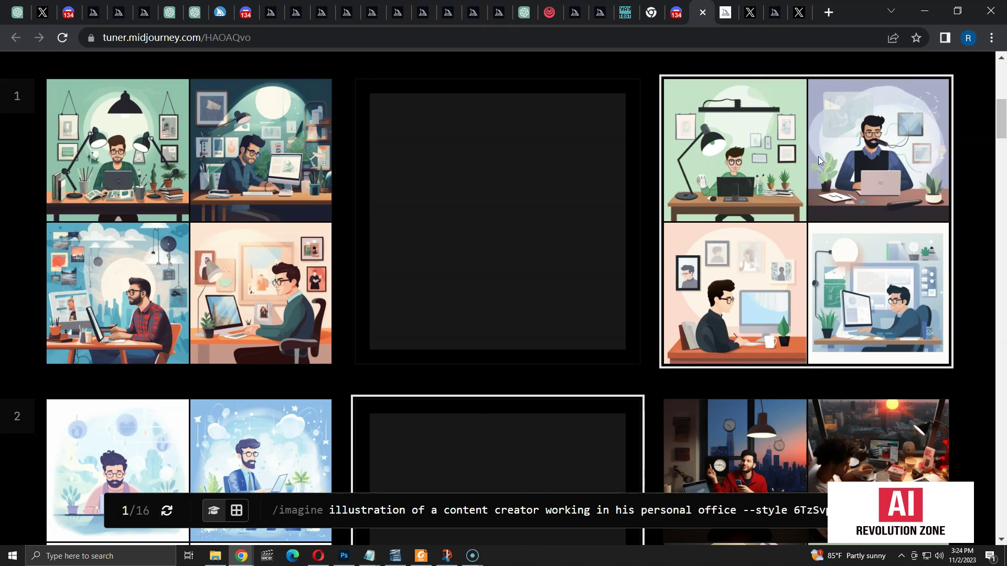
left_click(532, 156)
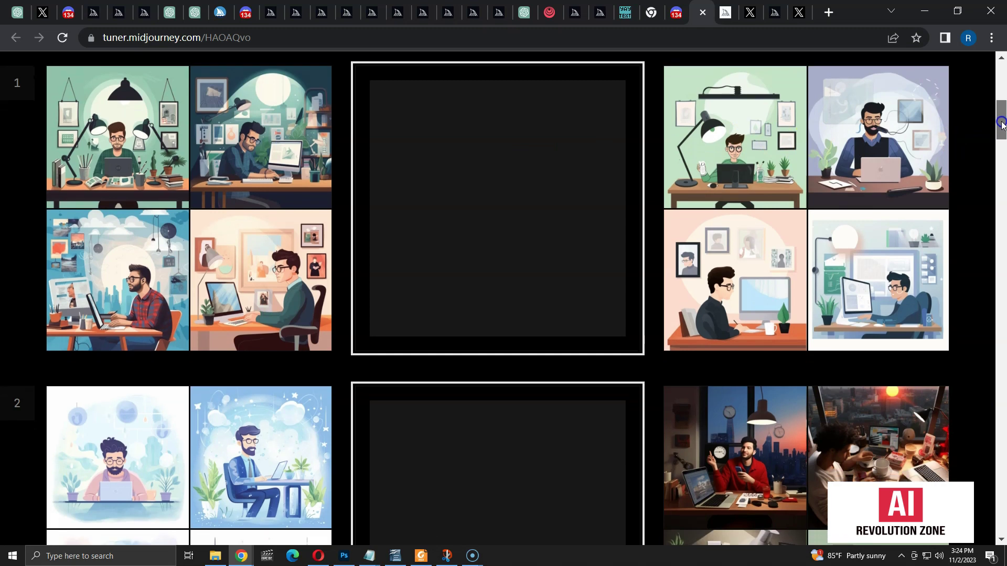
Choose the first style direction in row 7 and the second style direction in row 10 of the comparison
left_click_drag(1001, 118, 1002, 193)
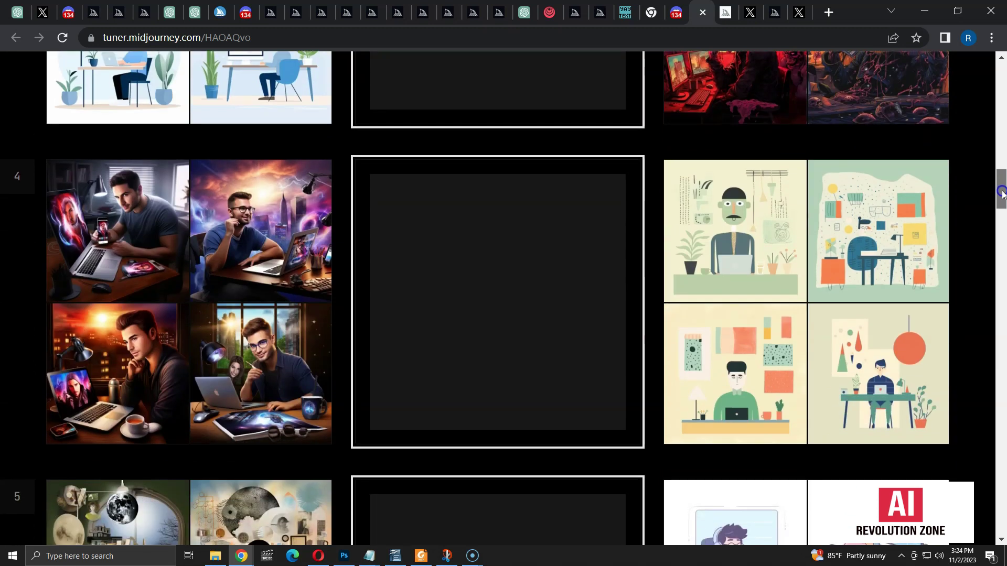
left_click_drag(1002, 193, 1003, 415)
left_click_drag(1003, 414, 1003, 265)
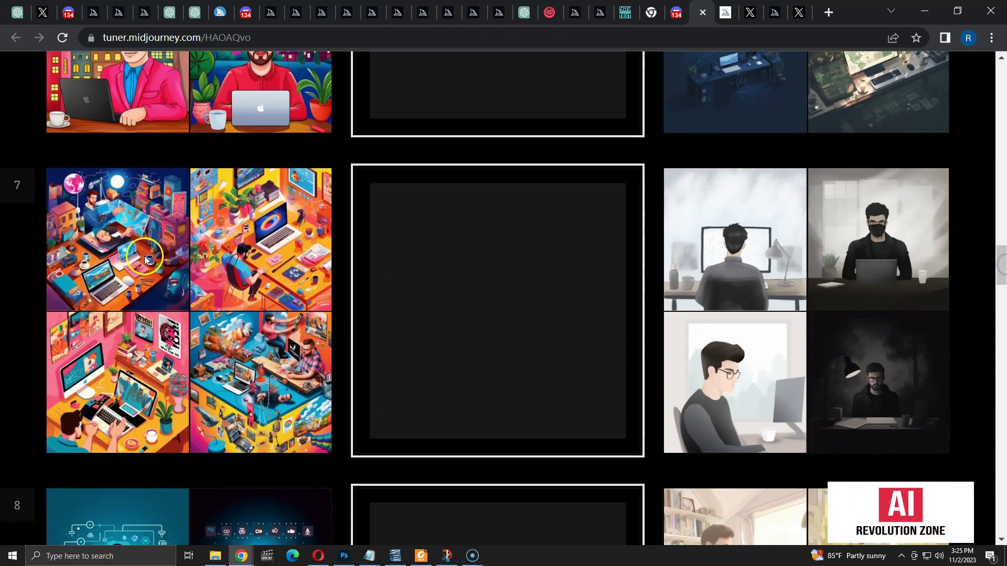
left_click(156, 246)
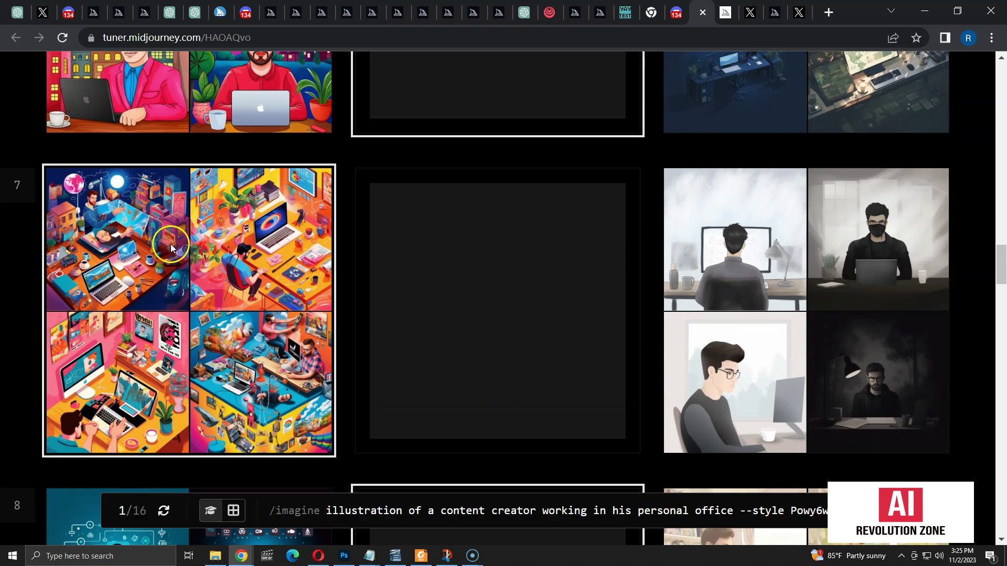
scroll(920, 257, "down", 3)
scroll(920, 254, "down", 15)
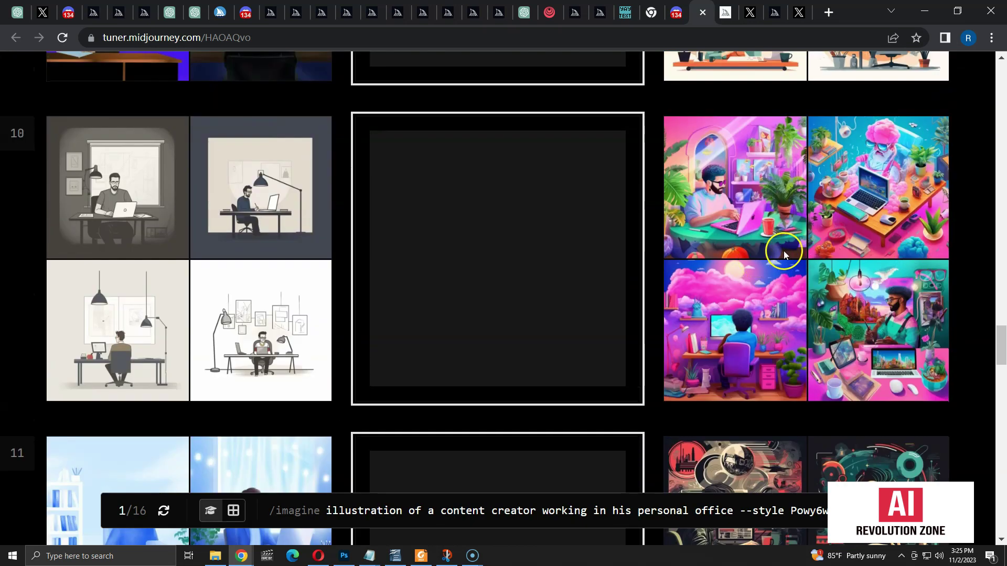
left_click(783, 250)
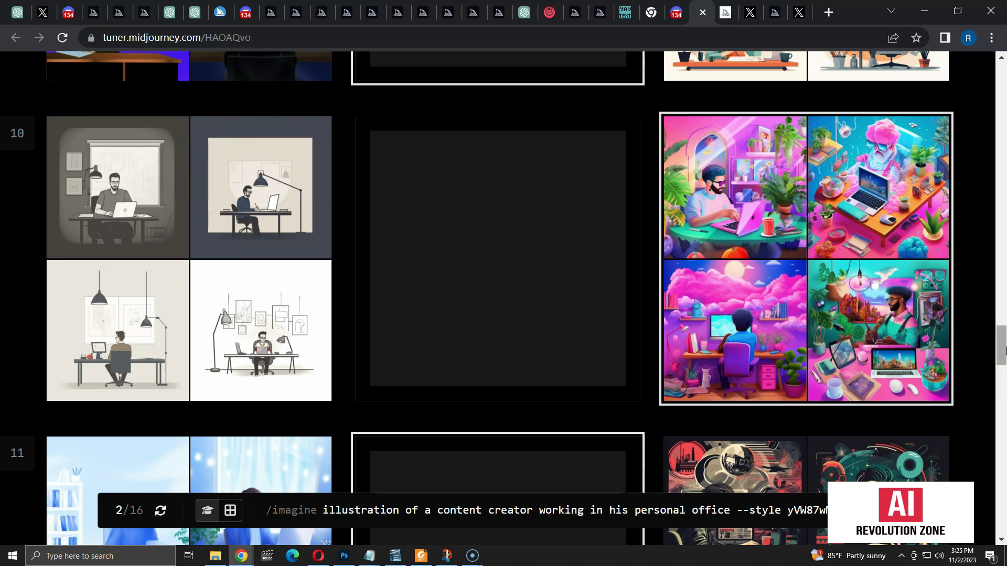
Copy the tuner's complete prompt with its style code and paste it into a new /imagine command in Discord's t8 channel
left_click_drag(1001, 348, 1003, 517)
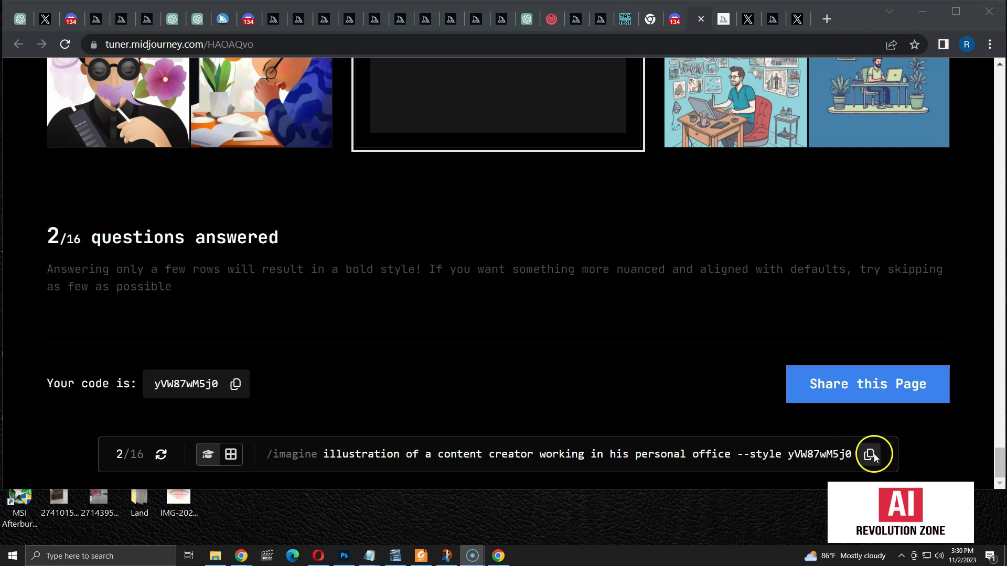
left_click(869, 455)
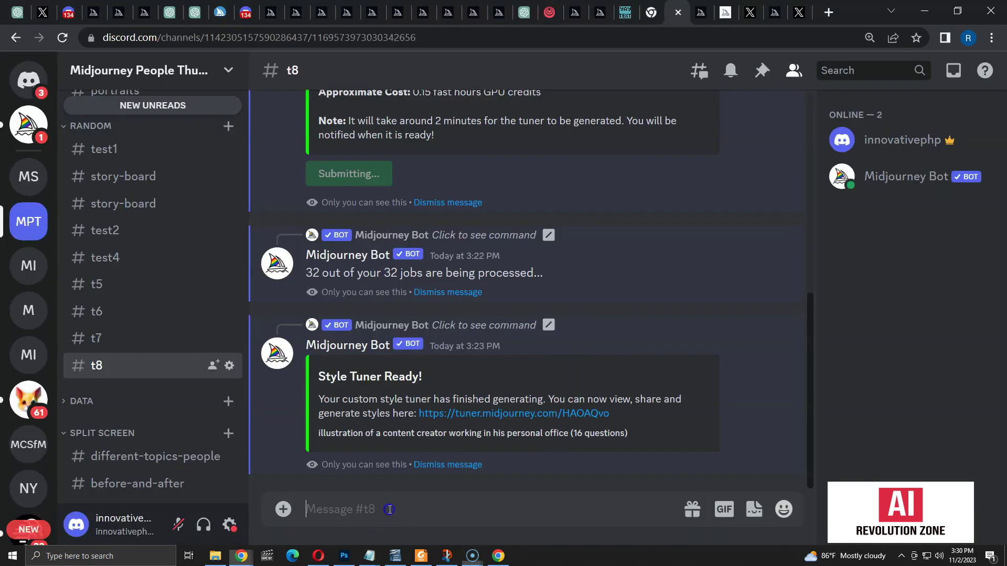
type("/im")
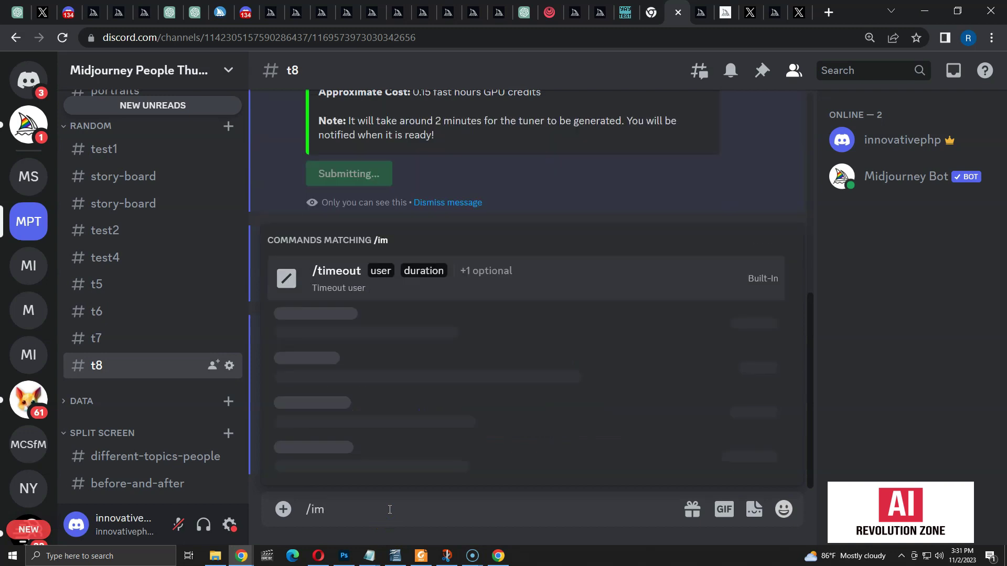
key("Tab")
key("ctrl+v")
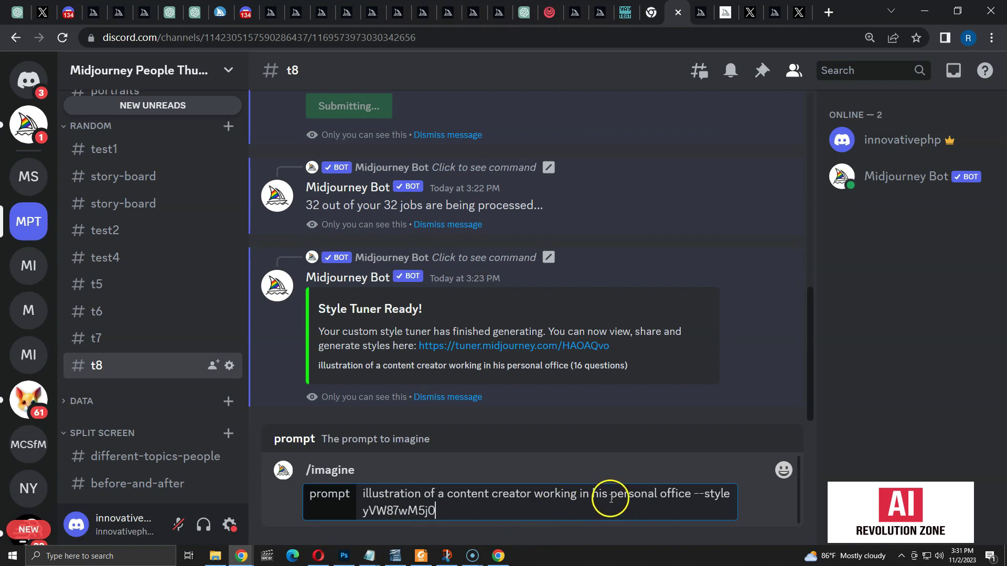
Replace "in his personal office" with "with his laptop" in the prompt, keeping the style code, and submit it
left_click_drag(579, 495, 690, 491)
type("with his")
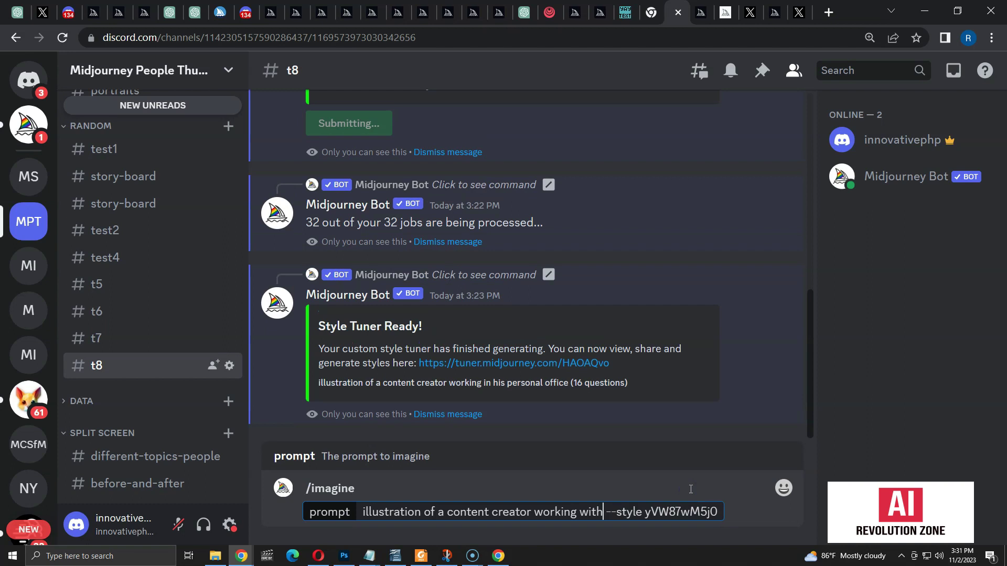
type(" lap")
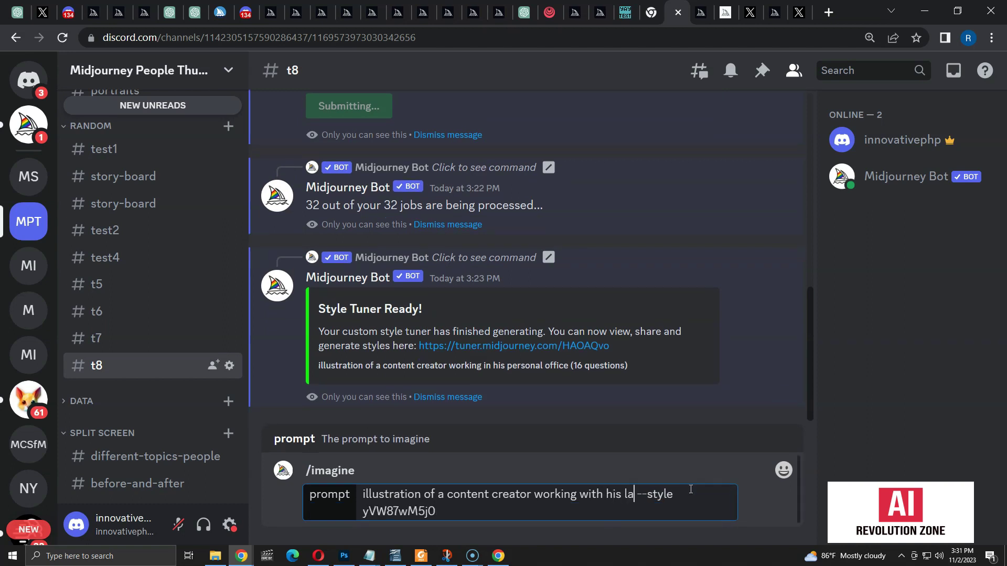
type("top")
key("Return")
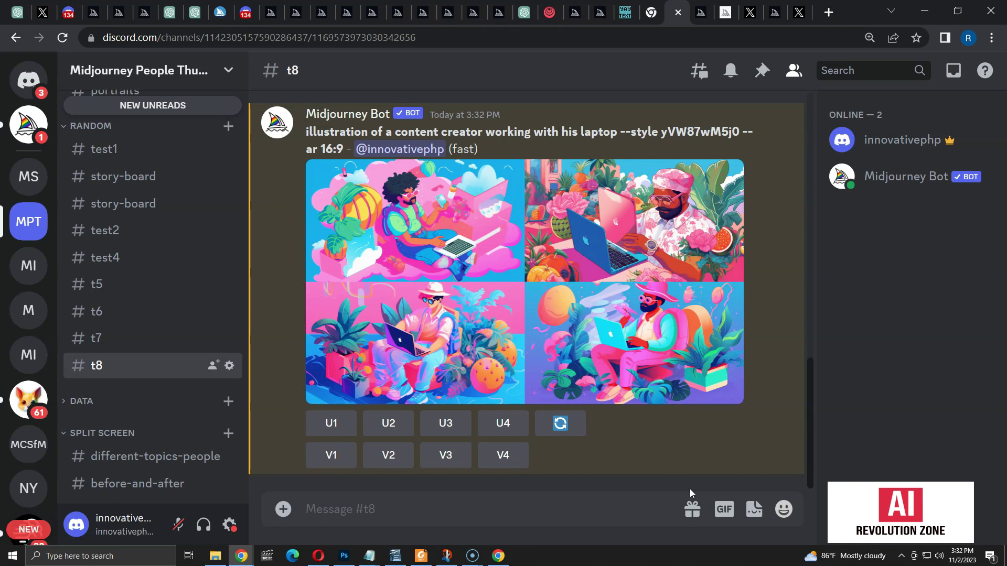
Generate images for "person looking sad" with --style yVW87wM5j0 copied from the previous result, and compare both image grids
type("/ima")
key("Tab")
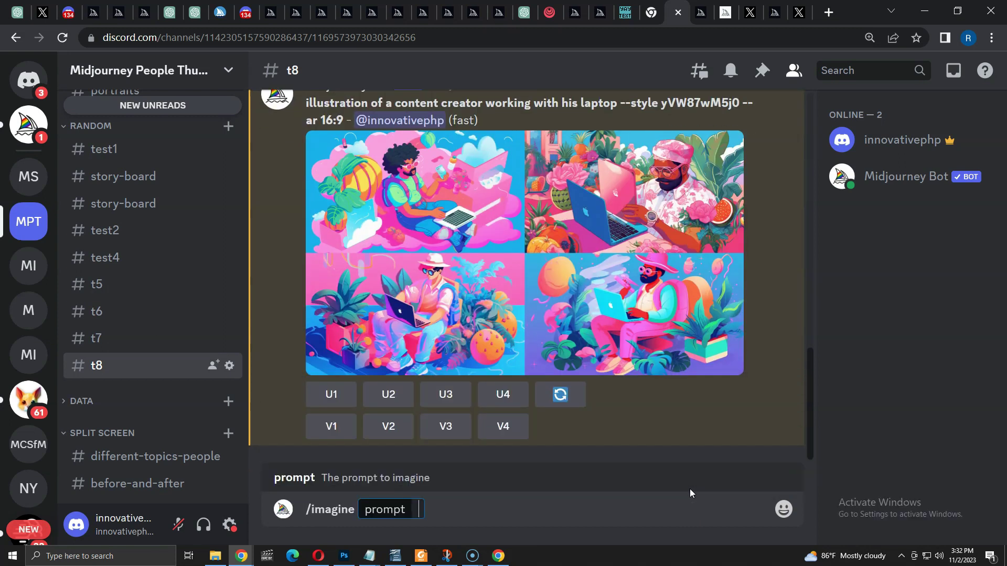
type("person looking sad")
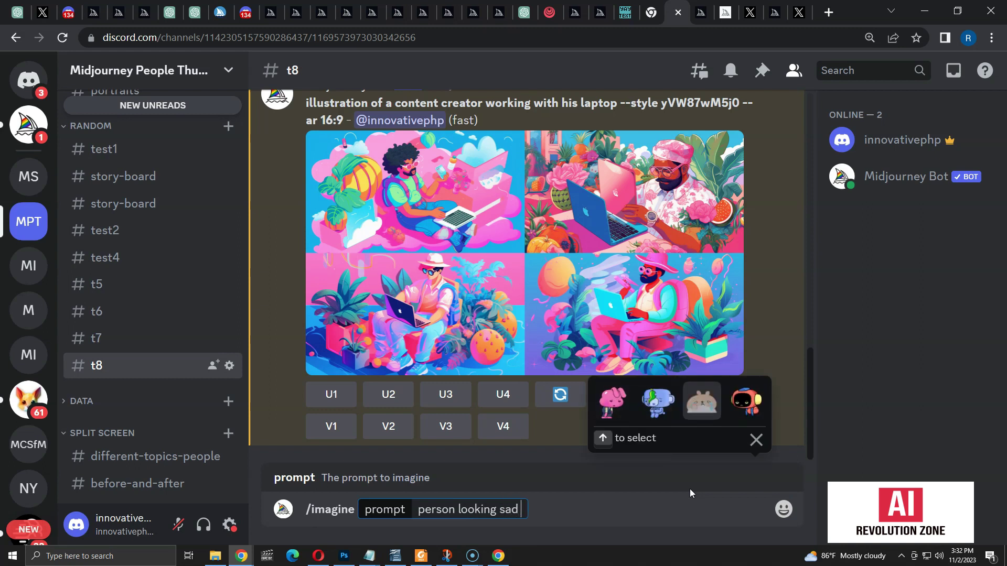
left_click_drag(621, 103, 740, 103)
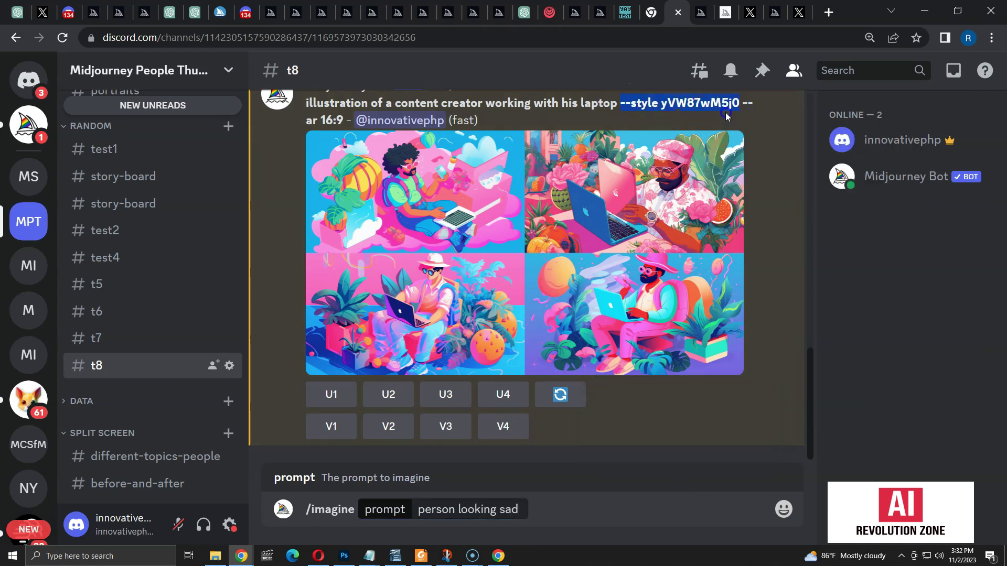
left_click(527, 511)
key("ctrl+v")
key("Return")
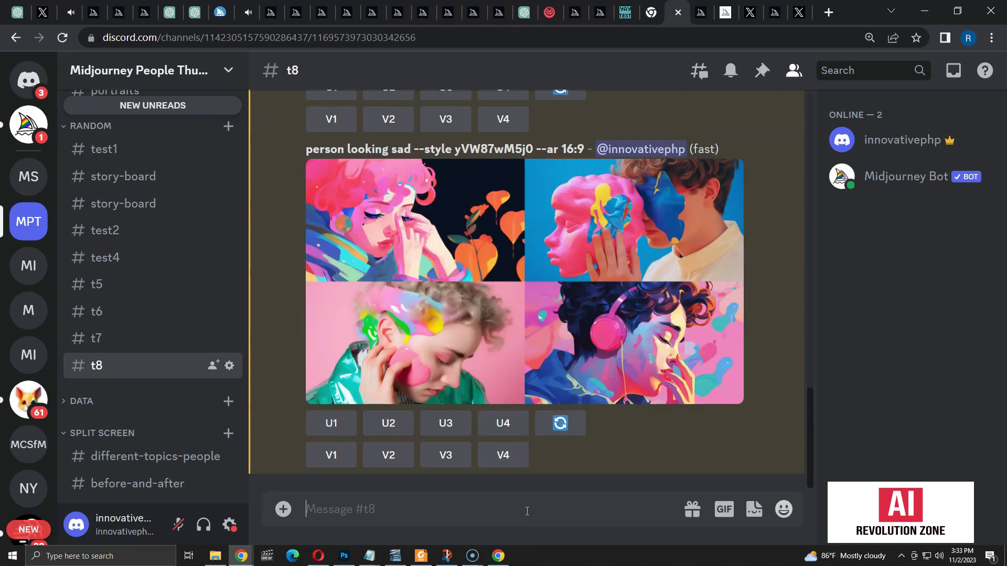
scroll(564, 315, "up", 4)
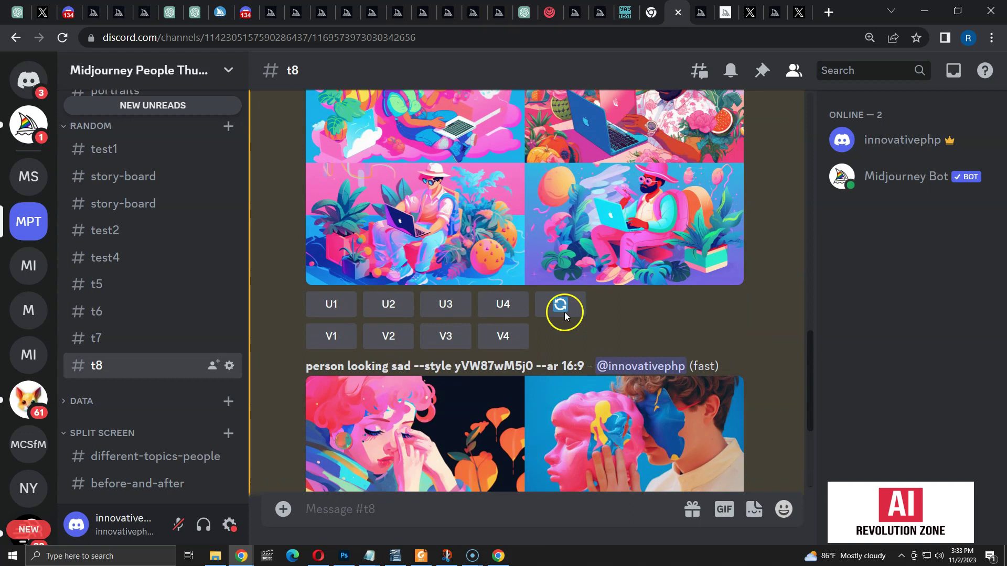
scroll(564, 315, "down", 4)
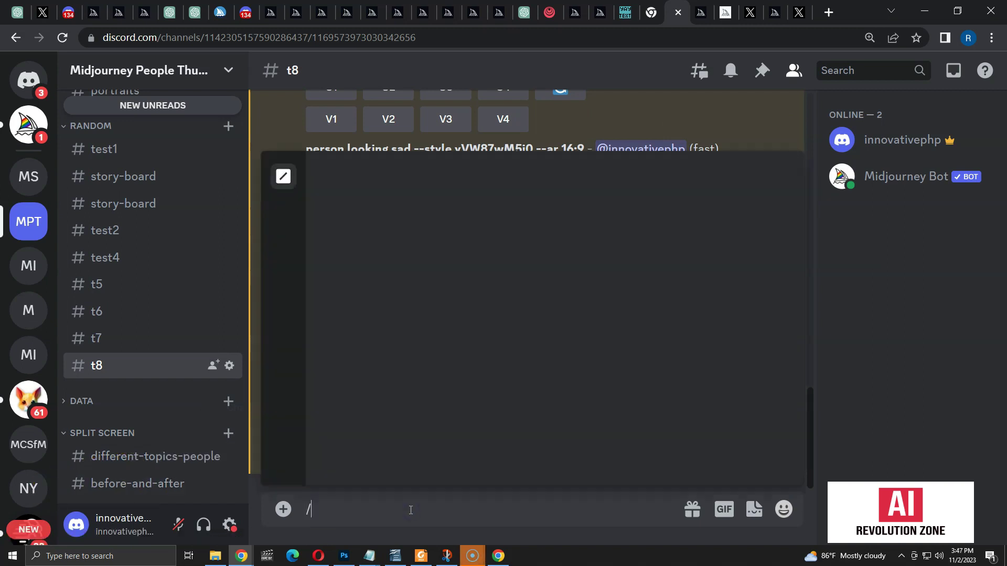
Generate images for "Seasons changing in a multi-panel format, 5-panel compositions" with --style yVW87wM5j0 copied from the previous result
type("im")
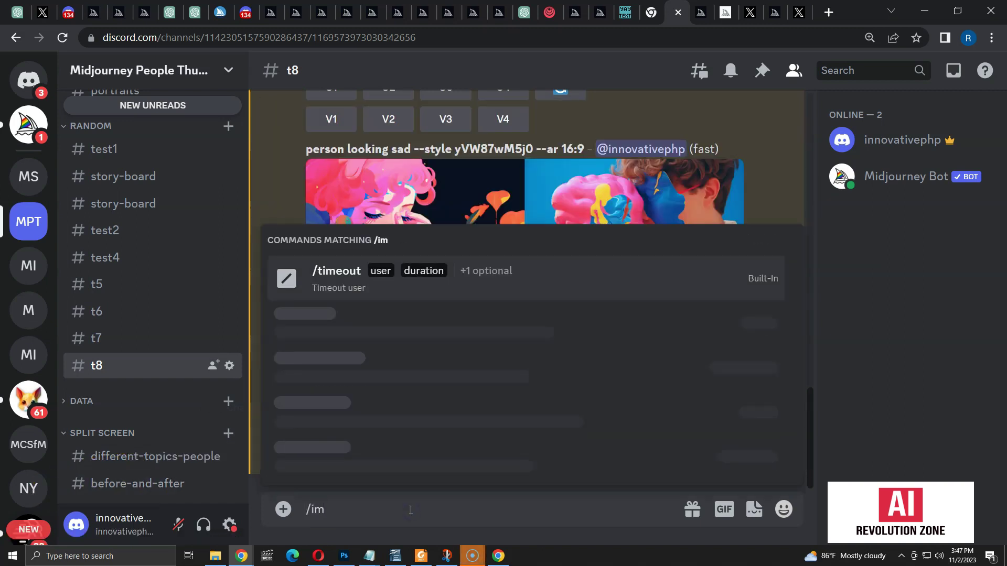
key("Tab")
key("ctrl+v")
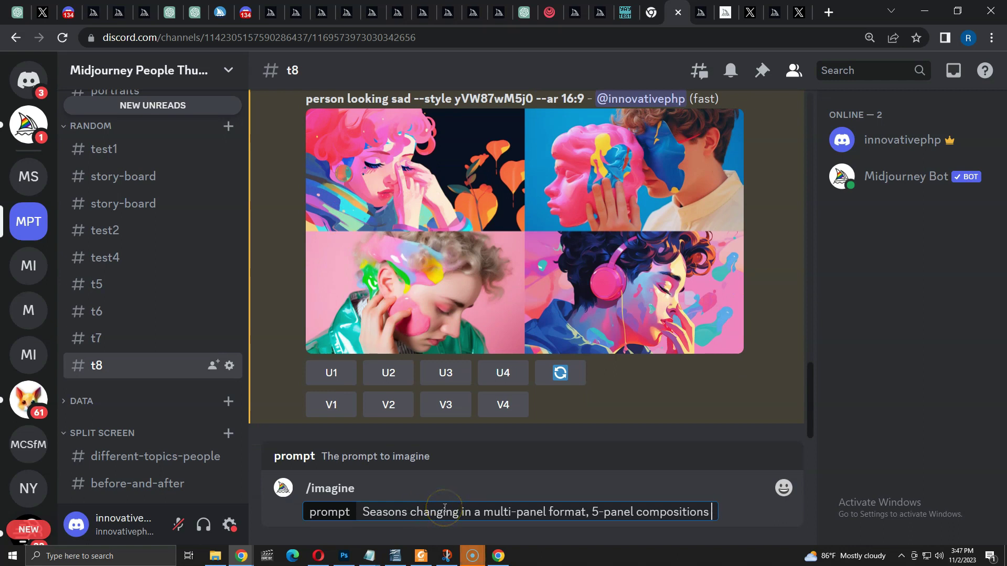
left_click_drag(414, 98, 532, 125)
right_click(518, 121)
left_click(541, 132)
left_click(721, 512)
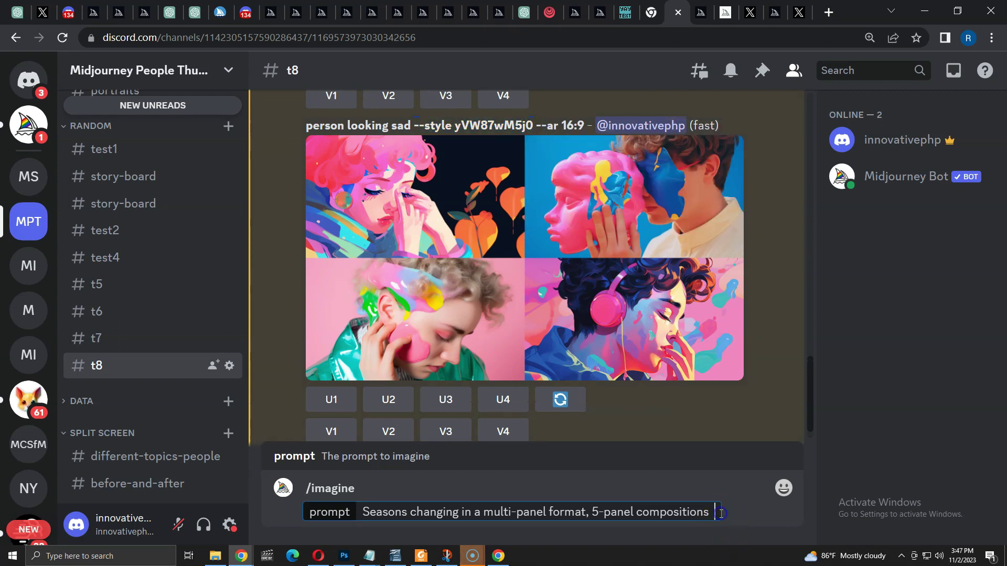
key("ctrl+v")
key("Return")
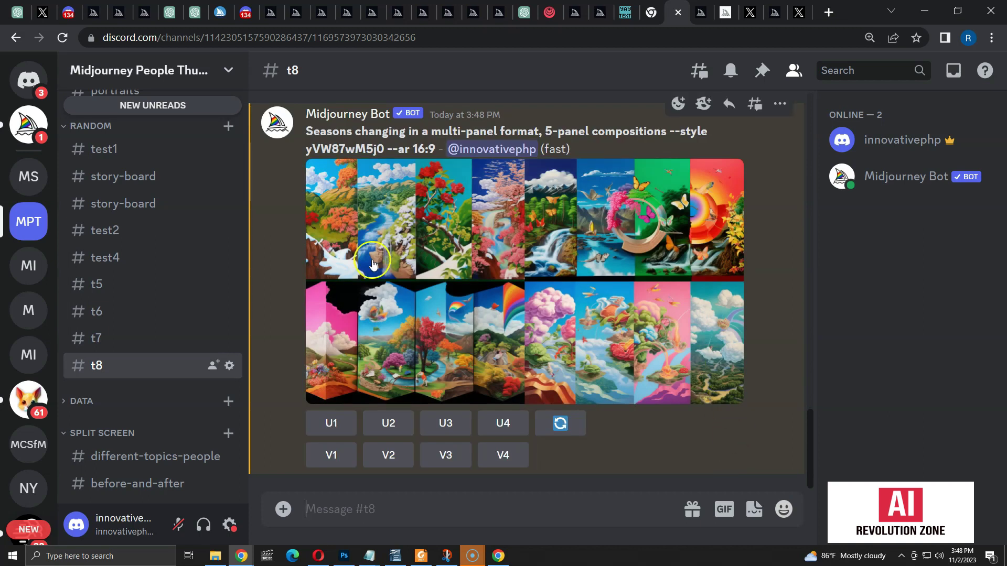
Generate the same seasons prompt without the style code and compare its images with the styled version
left_click_drag(305, 131, 658, 129)
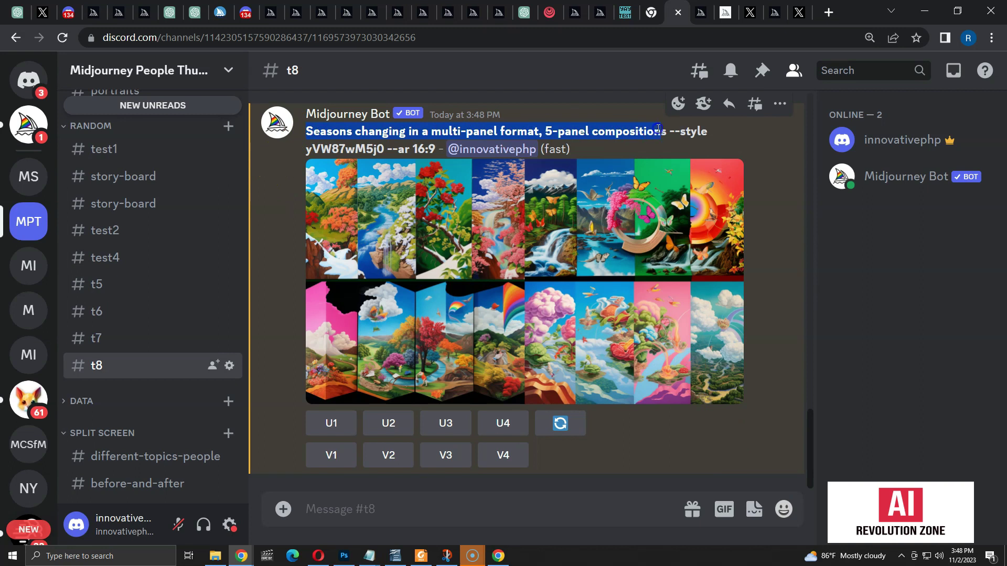
left_click(383, 501)
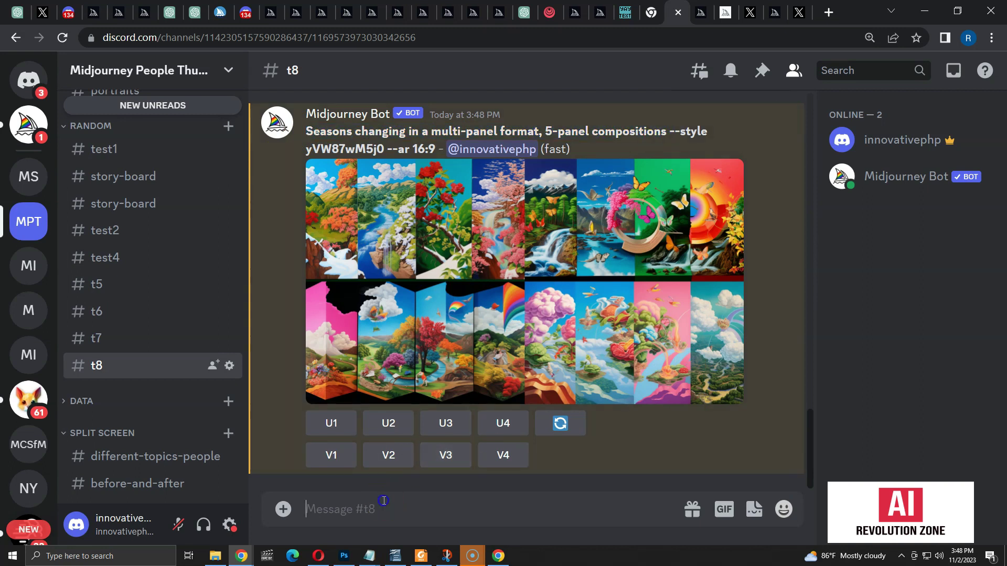
type("/im")
key("Tab")
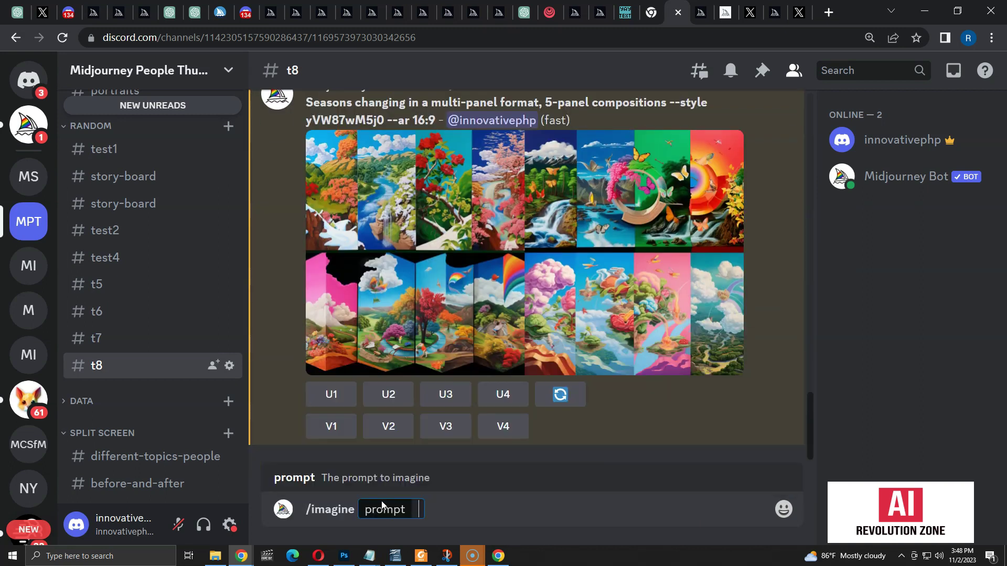
key("ctrl+v")
key("Return")
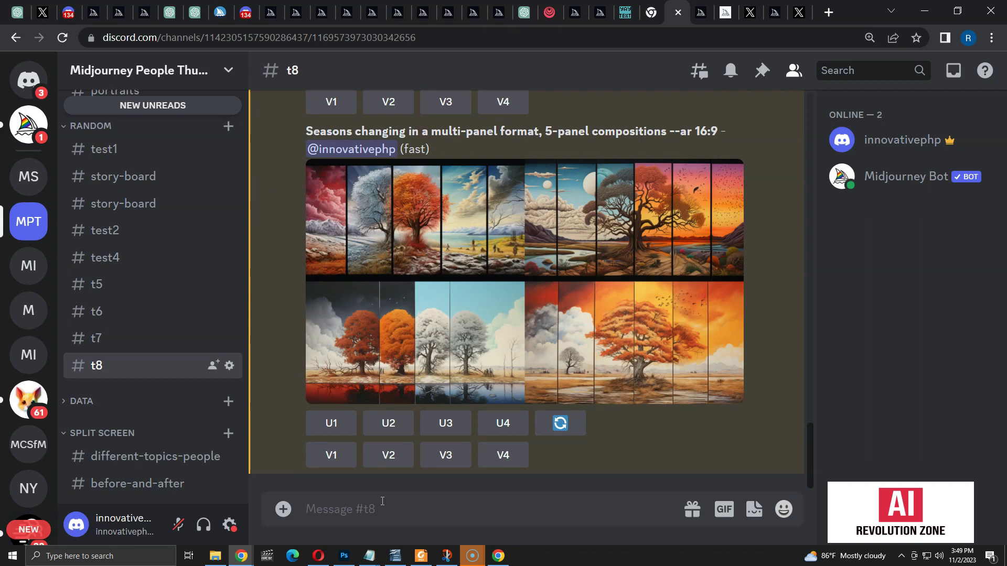
scroll(379, 472, "up", 4)
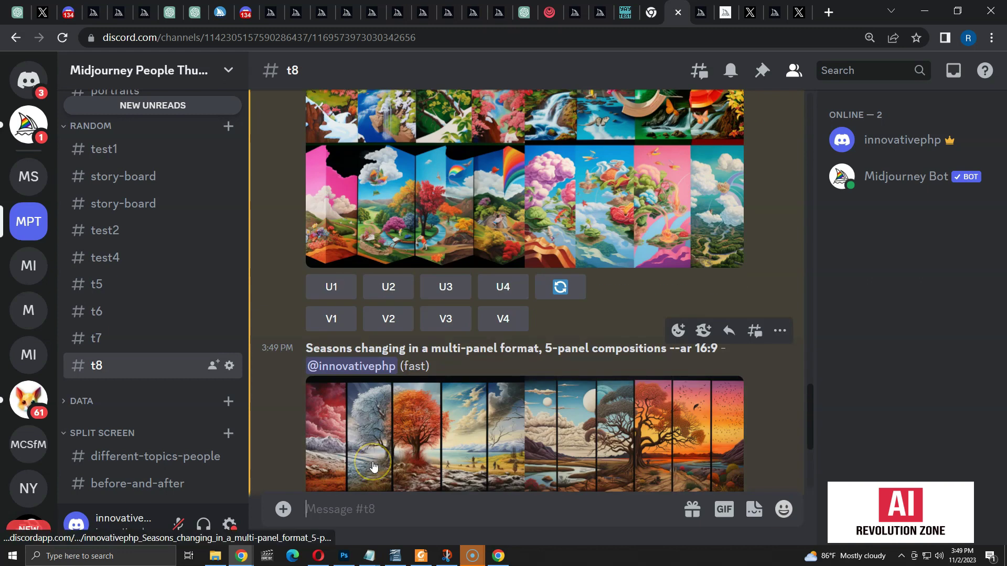
scroll(373, 466, "up", 1)
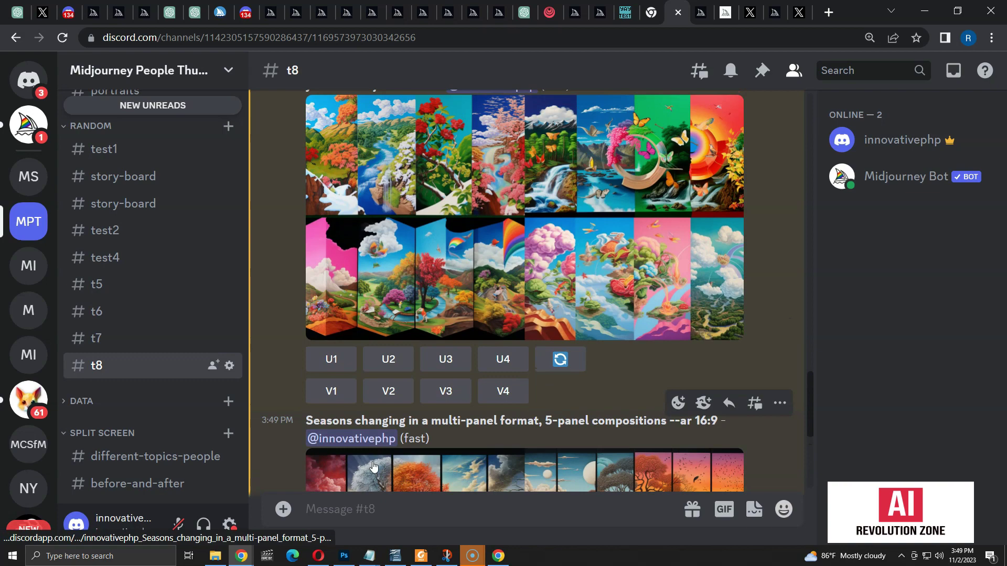
scroll(374, 466, "down", 2)
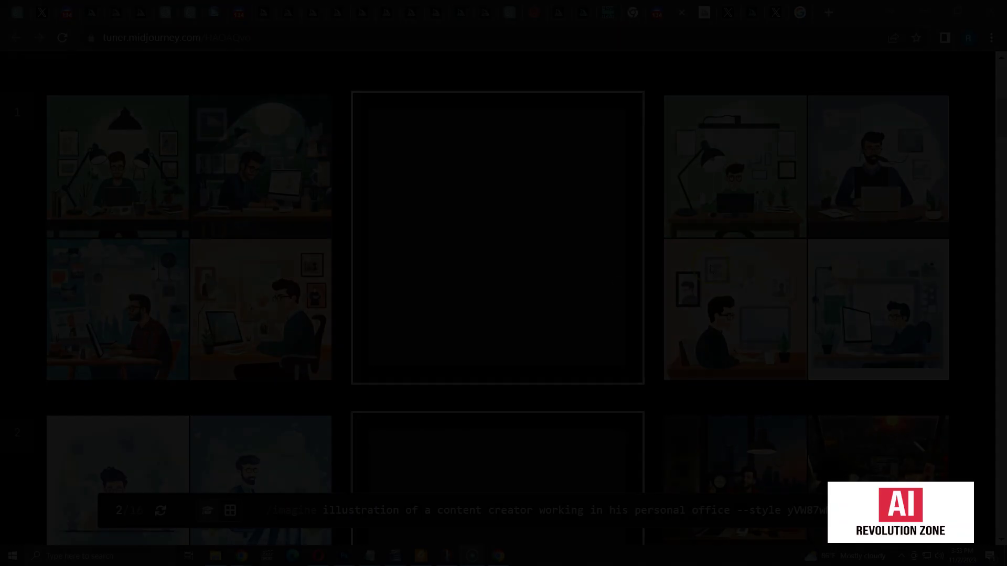
Switch to the style tuner page and reset rows 7 and 10 to their neutral middle options
scroll(743, 247, "down", 20)
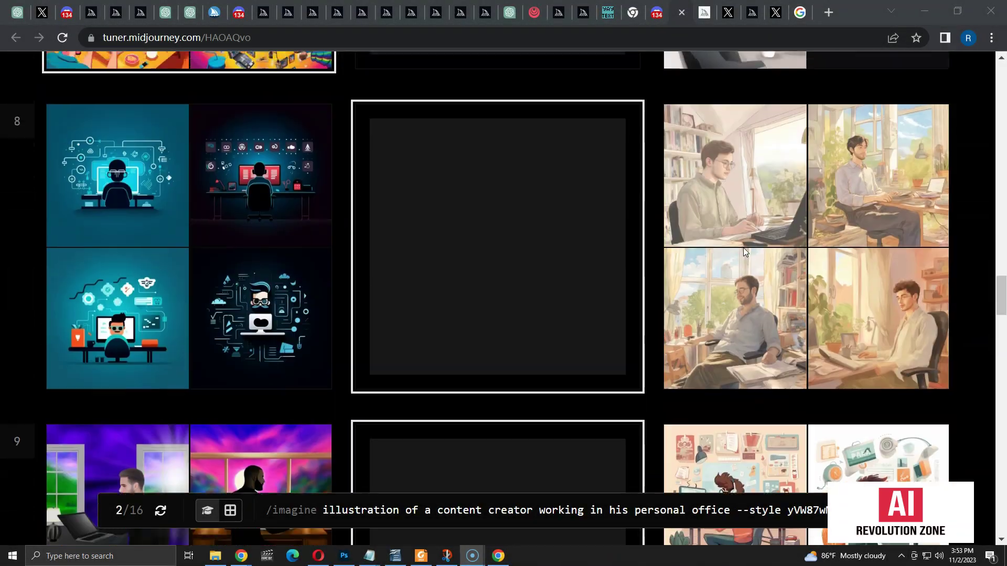
scroll(650, 285, "up", 8)
left_click(562, 291)
scroll(757, 245, "down", 20)
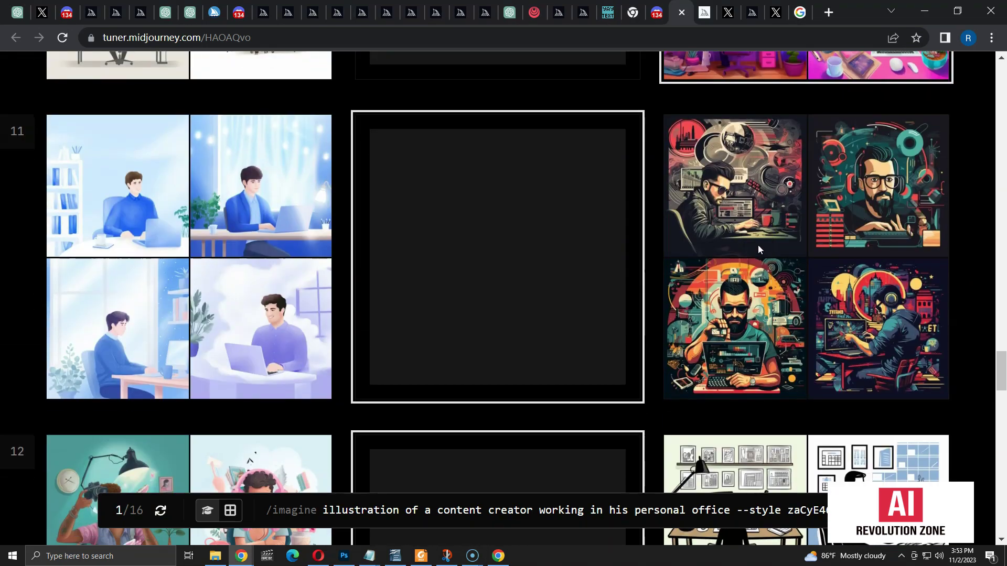
scroll(758, 244, "up", 4)
left_click(531, 240)
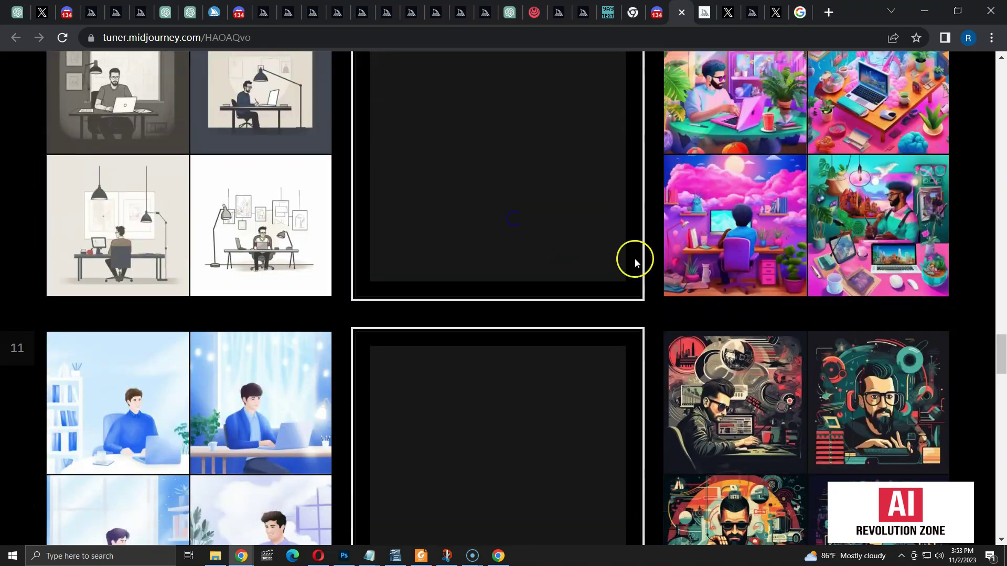
scroll(852, 327, "up", 20)
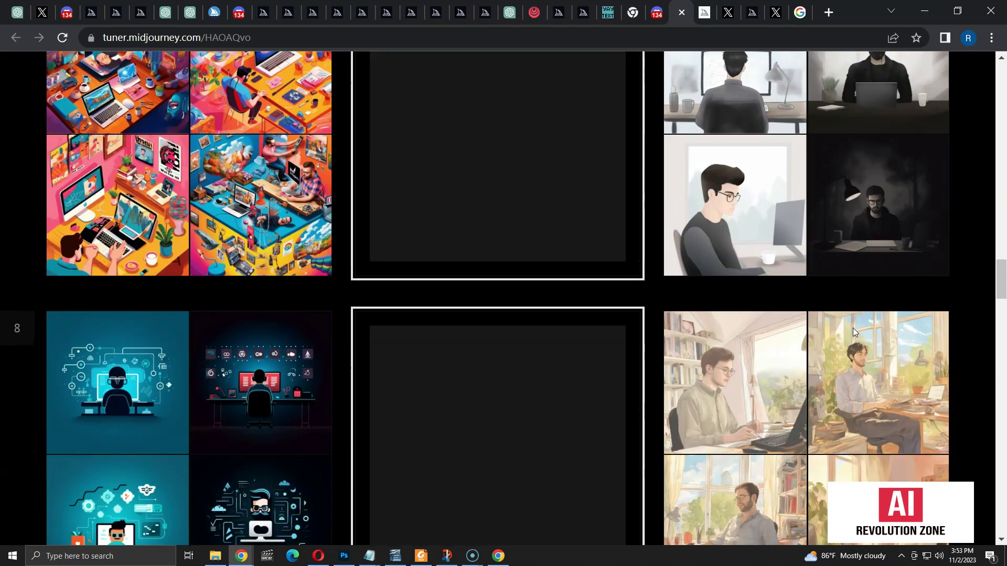
Switch the style tuner to picking favorites from a big grid
scroll(853, 328, "up", 20)
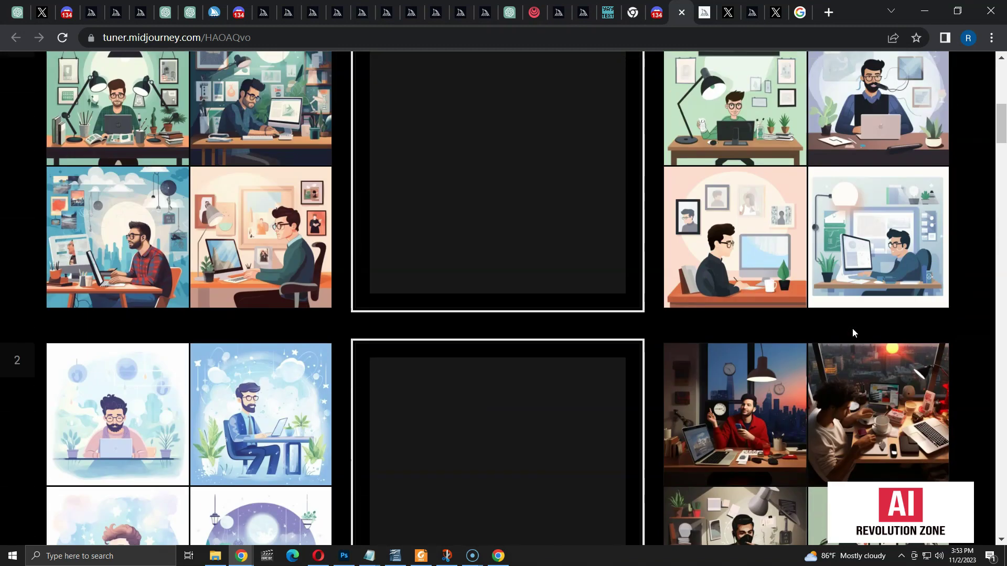
scroll(852, 328, "up", 1)
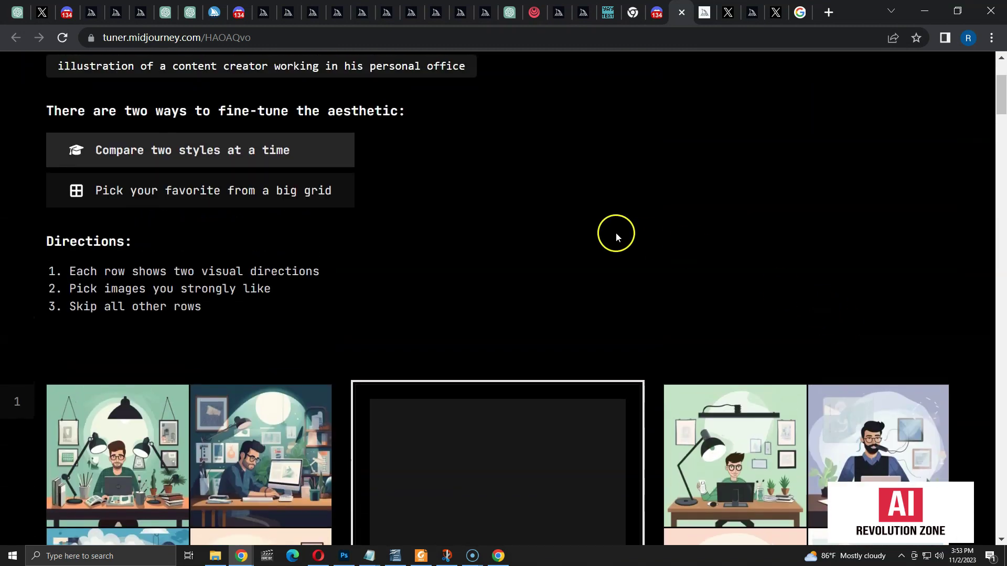
left_click(239, 198)
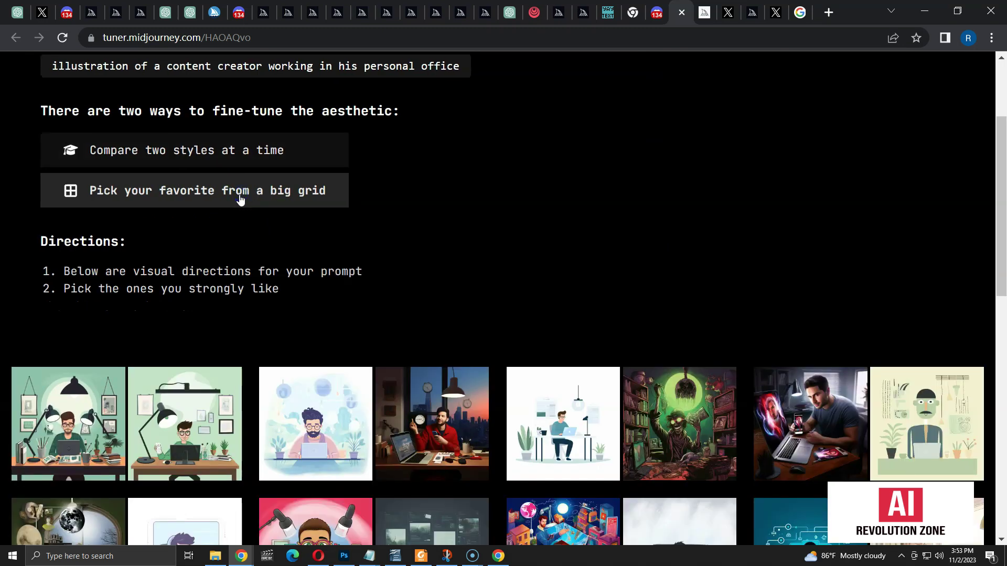
left_click_drag(1002, 171, 1004, 281)
scroll(762, 173, "up", 4)
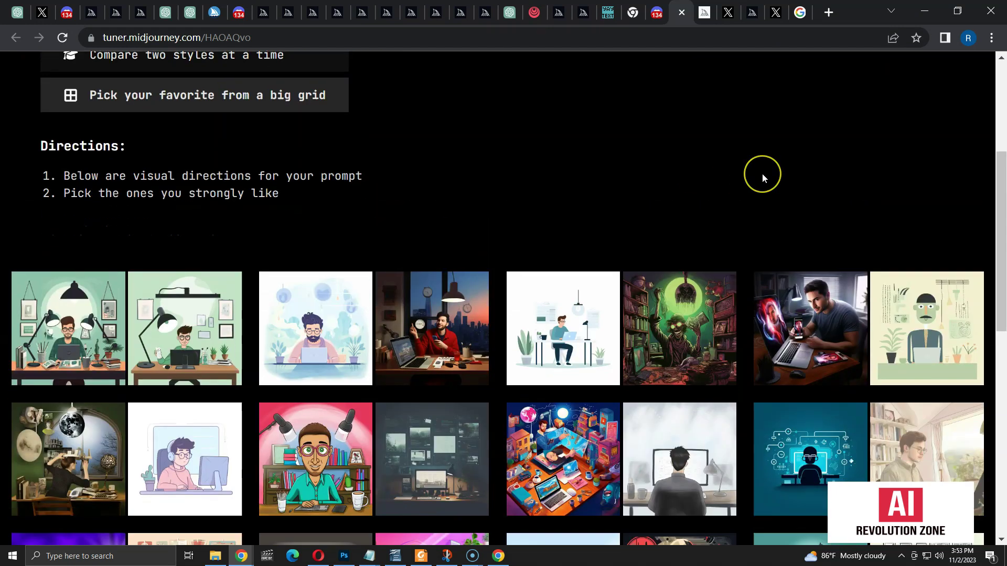
Pick the minimalist white office illustration with the small desk and plants in the grid's first row, and copy the resulting style code
scroll(763, 173, "down", 3)
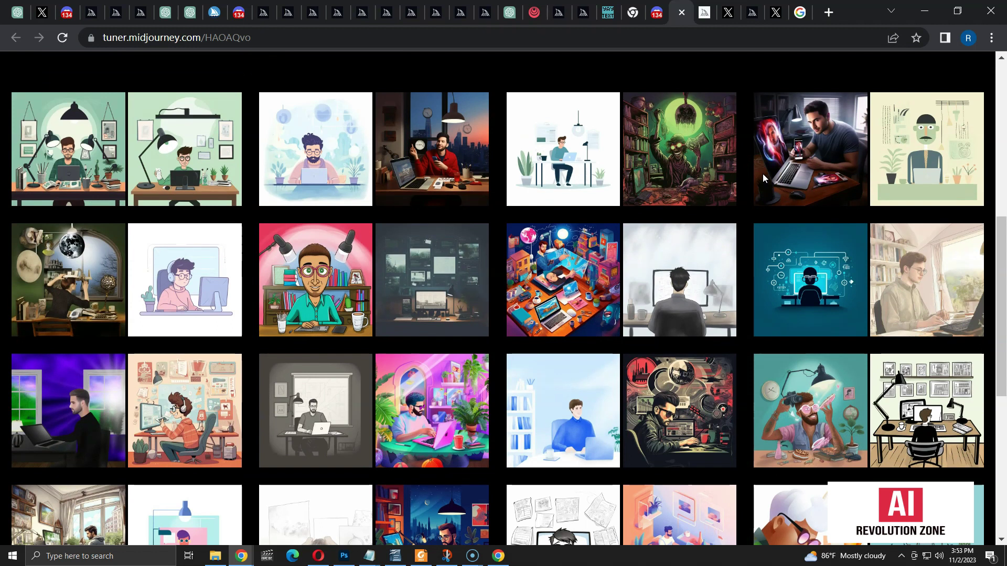
left_click(549, 147)
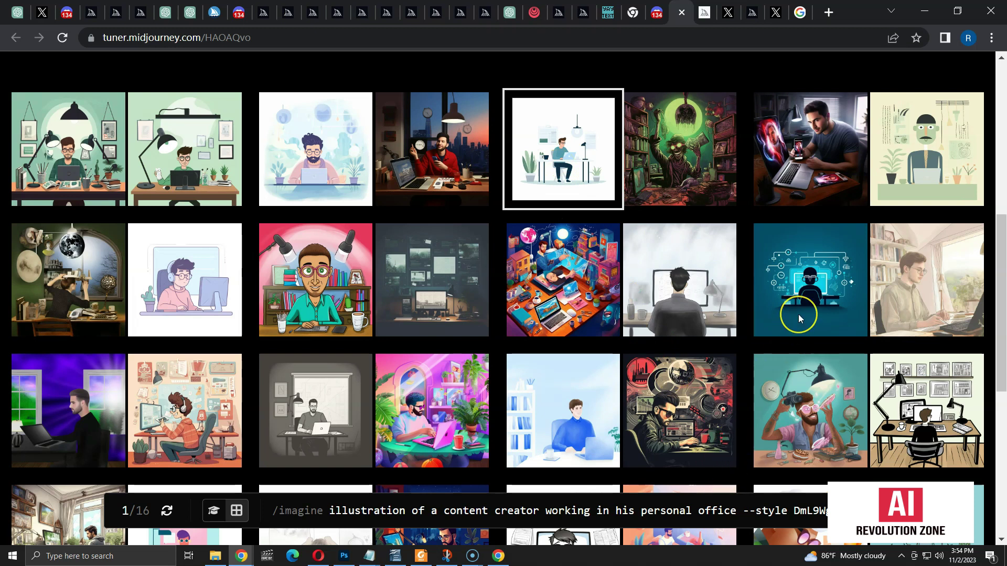
scroll(798, 313, "down", 8)
left_click(210, 440)
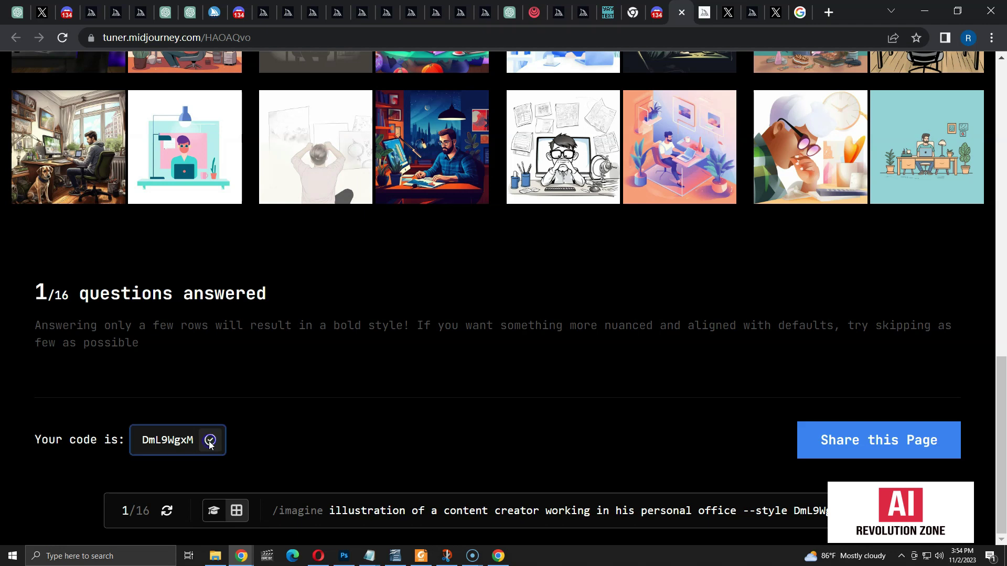
Switch to Discord and generate images for "2 people having a discussion about AI" with the copied --style DmL9WgxM
key("ctrl+shift+Tab")
left_click(371, 509)
type("/ima")
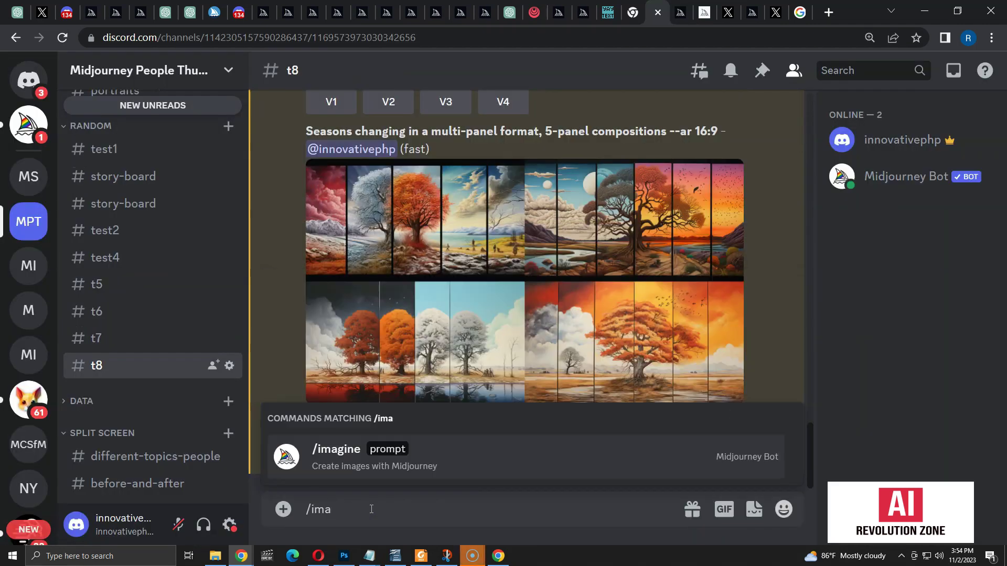
key("Tab")
type("2 people ha")
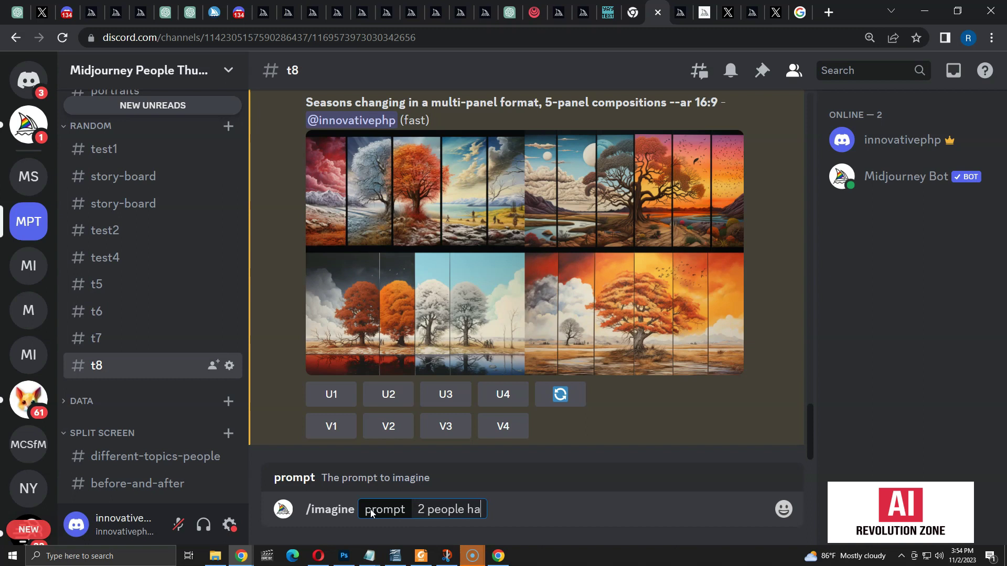
type("ving a discussion about AI --style")
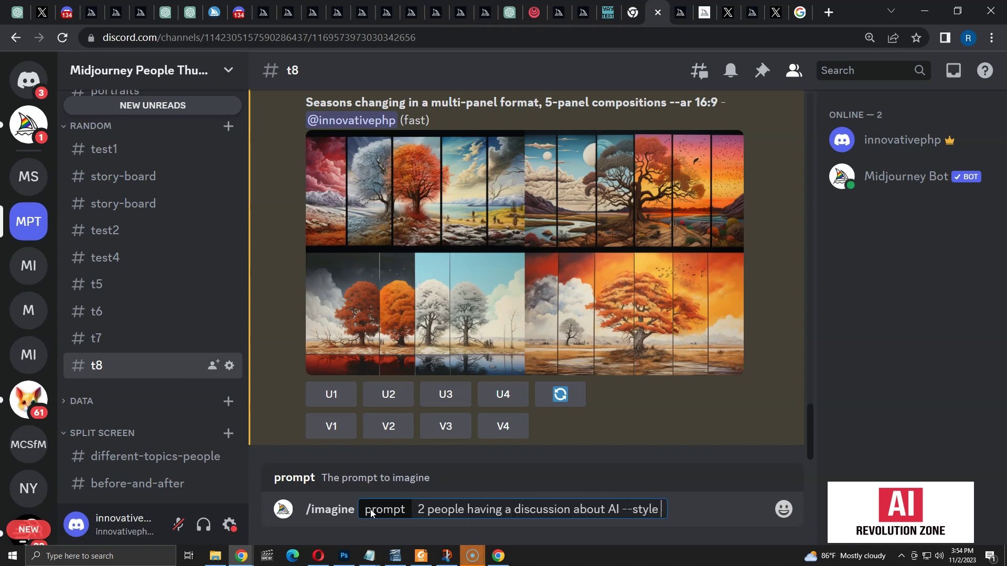
key("ctrl+v")
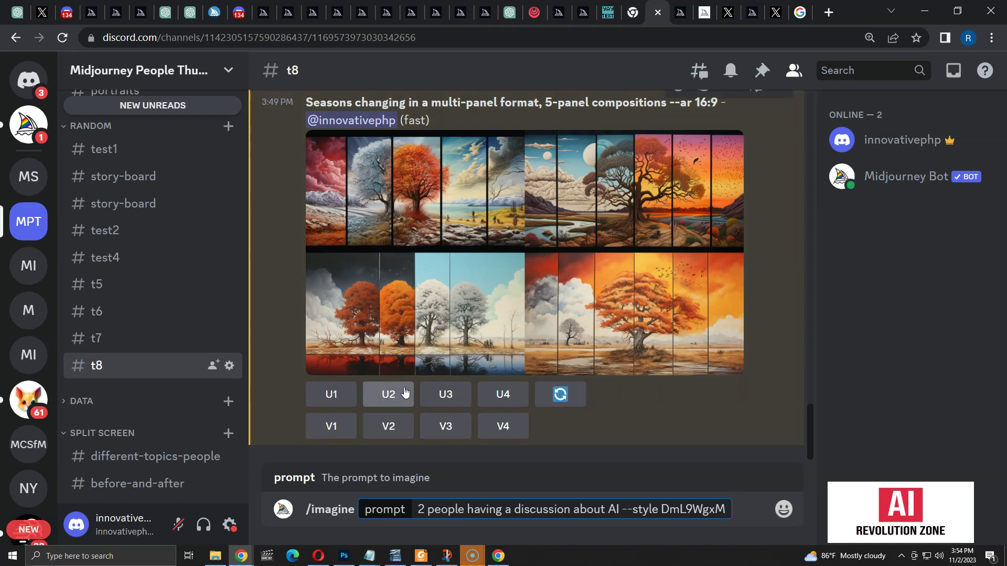
key("Return")
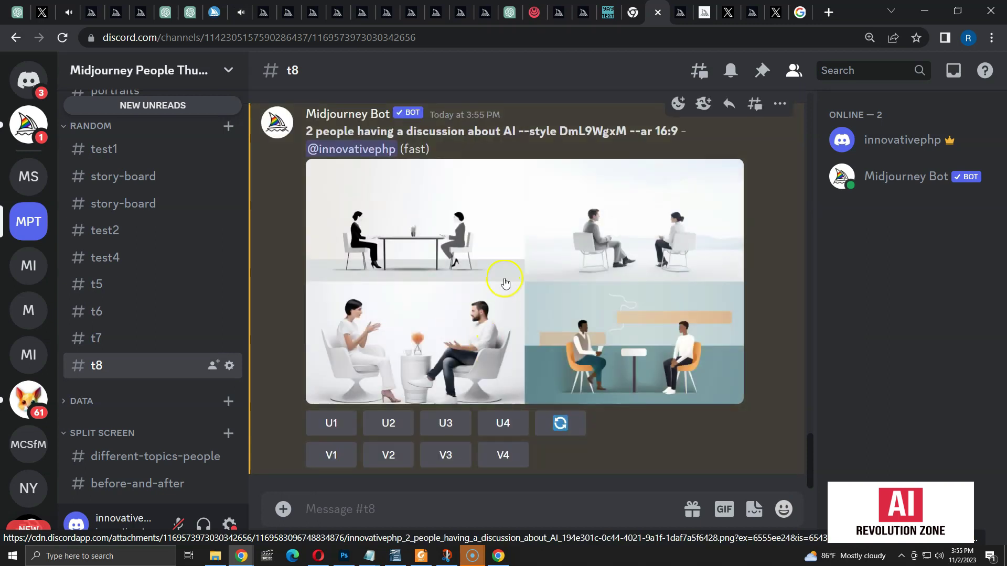
Generate images for "Seasons changing in a multi-panel format, 5-panel compositions" with --style DmL9WgxM copied from the previous result
scroll(504, 278, "up", 5)
left_click_drag(307, 109, 667, 108)
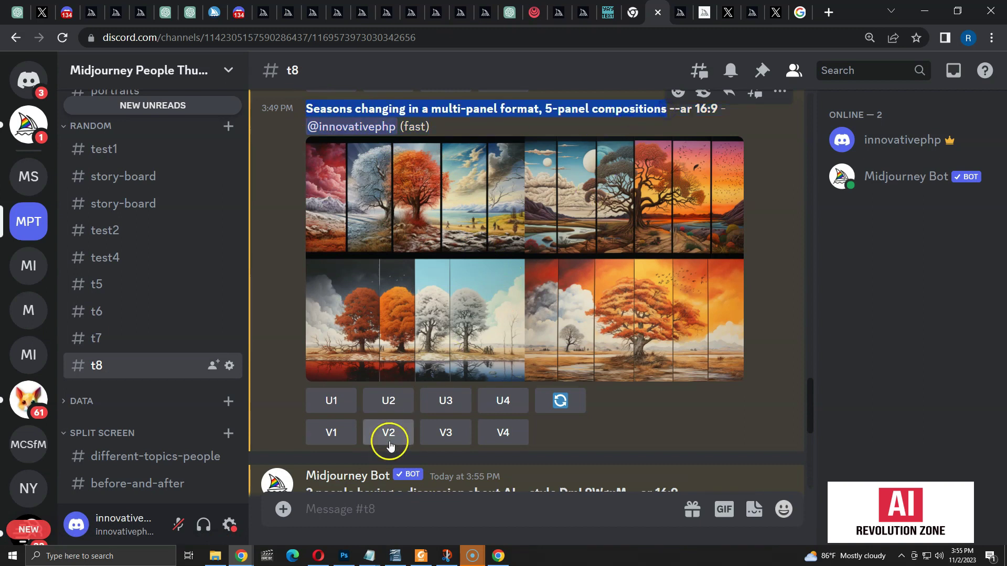
left_click(337, 508)
type("/im")
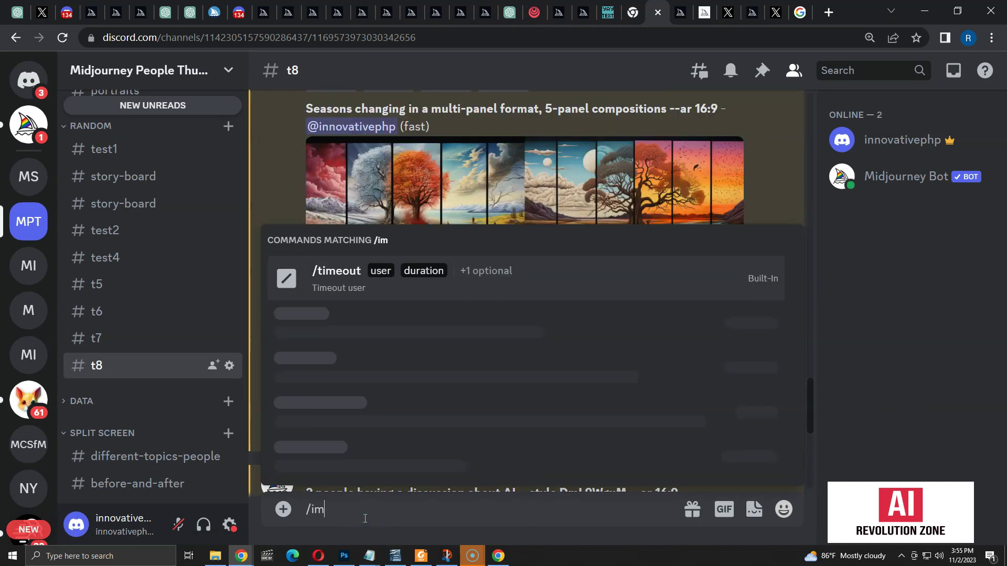
key("Tab")
key("ctrl+v")
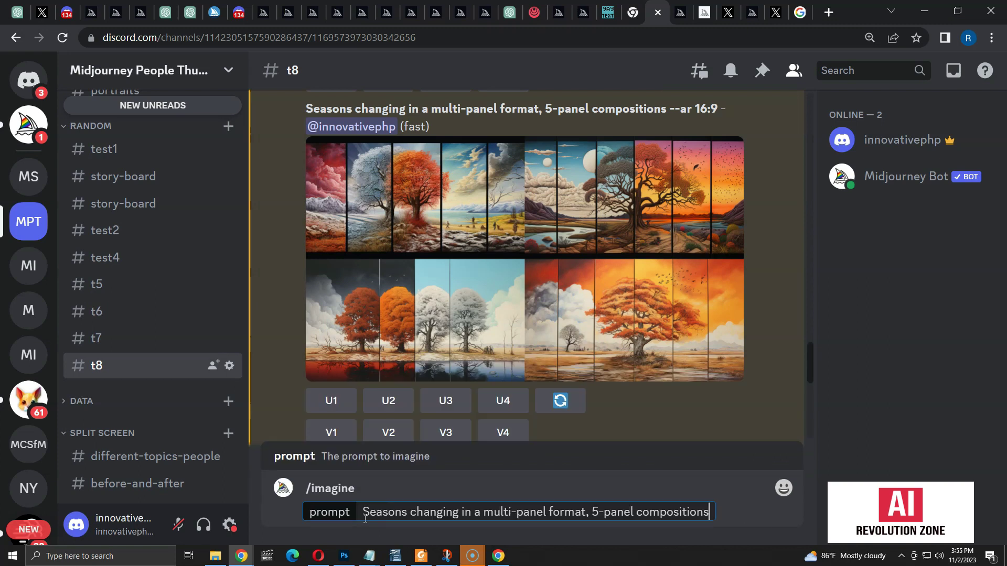
left_click_drag(519, 131, 627, 131)
left_click(711, 513)
key("ctrl+v")
key("Return")
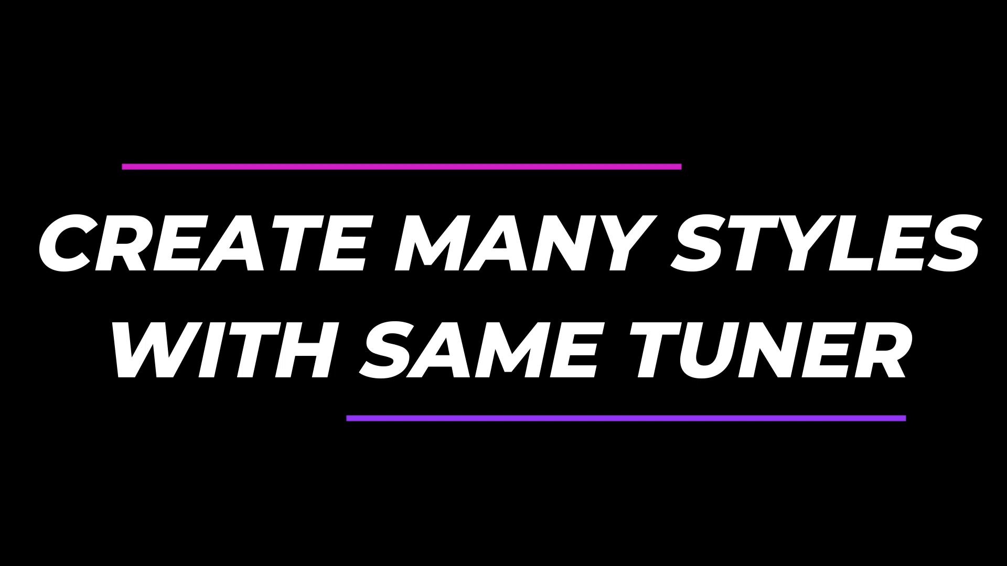
Reload the style tuner page to clear the picks and display its style directions as a big grid
left_click(62, 38)
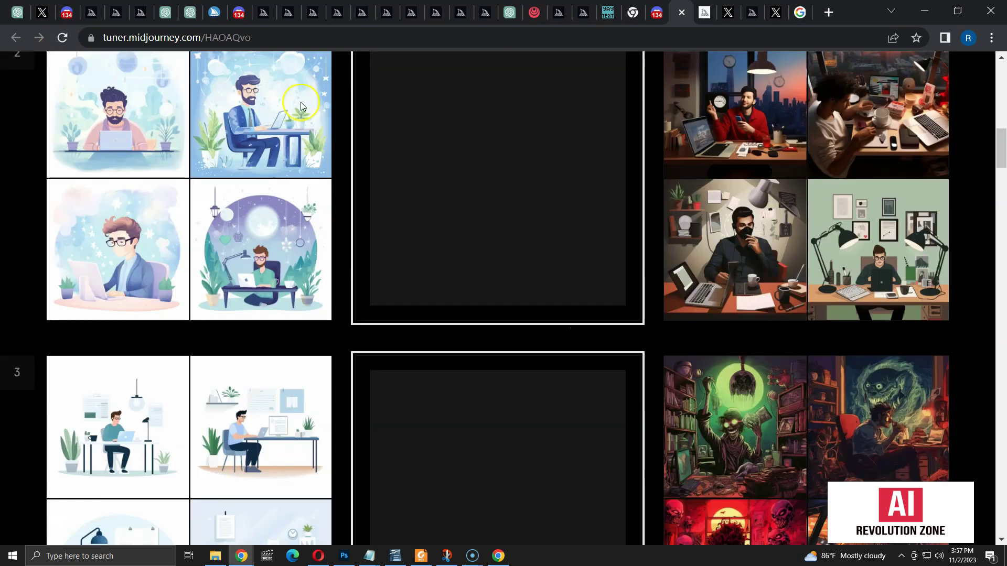
left_click_drag(1002, 134, 1003, 73)
left_click(300, 315)
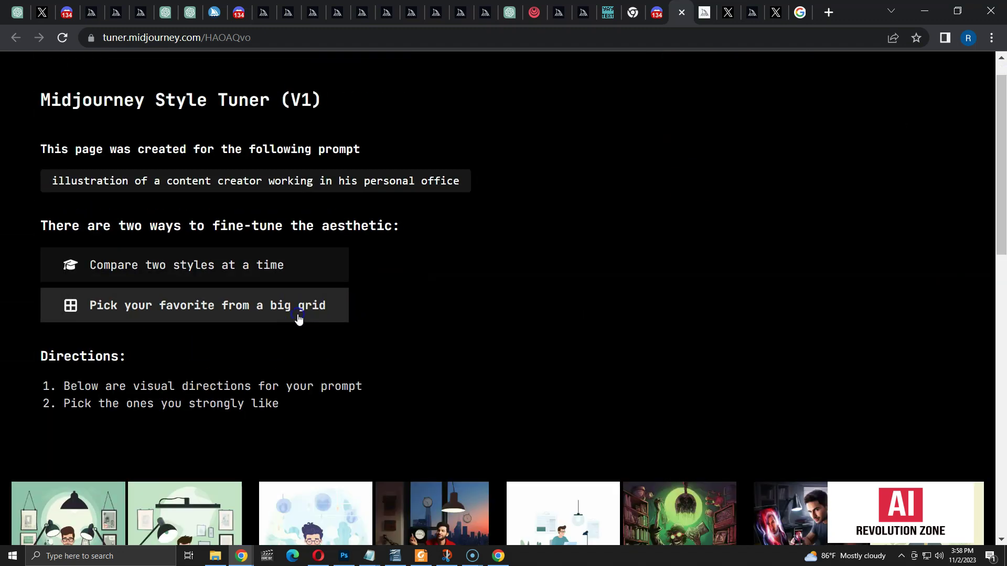
scroll(786, 151, "down", 5)
scroll(848, 118, "down", 1)
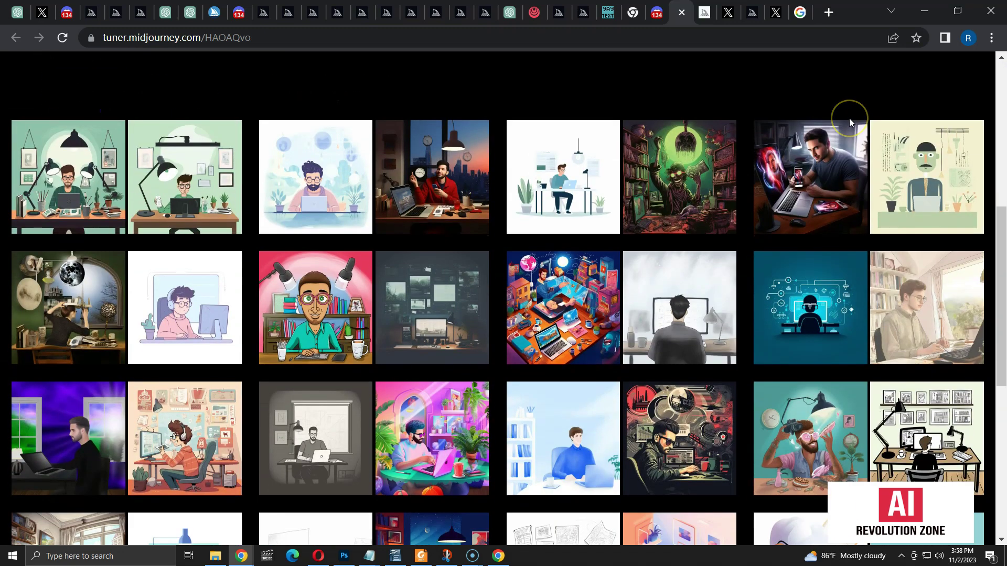
scroll(848, 118, "down", 2)
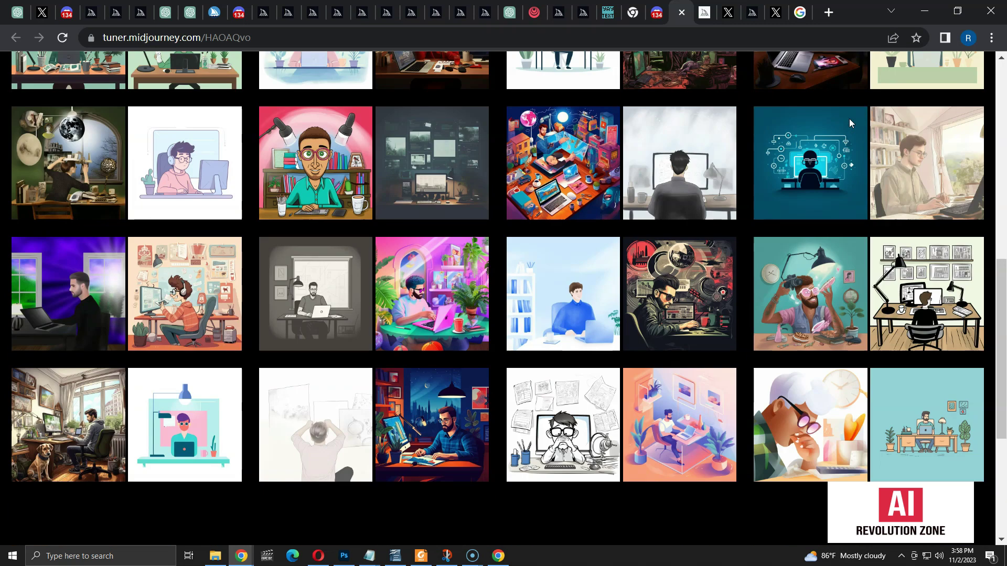
Pick the detailed office with the dog and the dark red-and-black graphic illustration, and copy the resulting style code
left_click(70, 419)
left_click(675, 286)
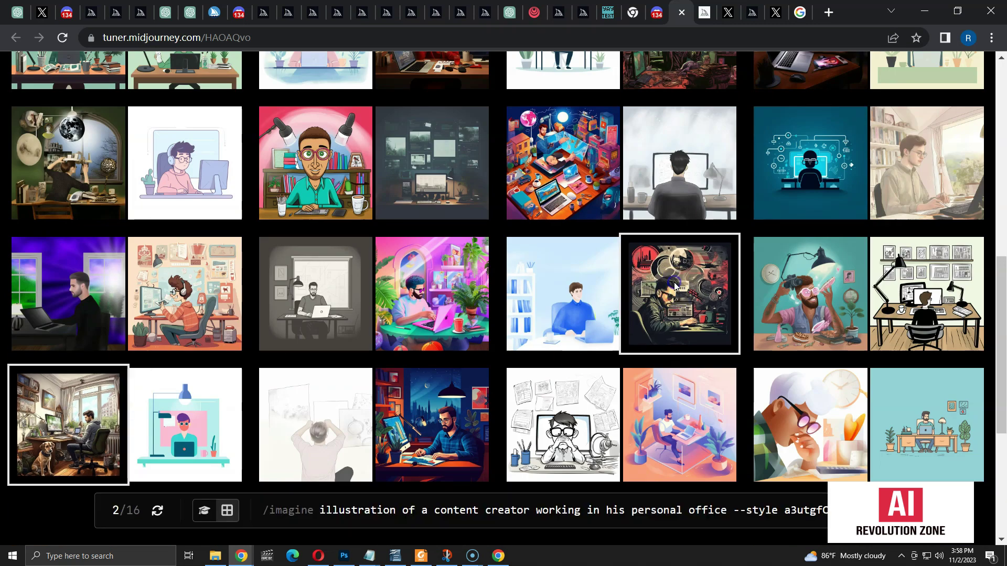
scroll(675, 286, "up", 1)
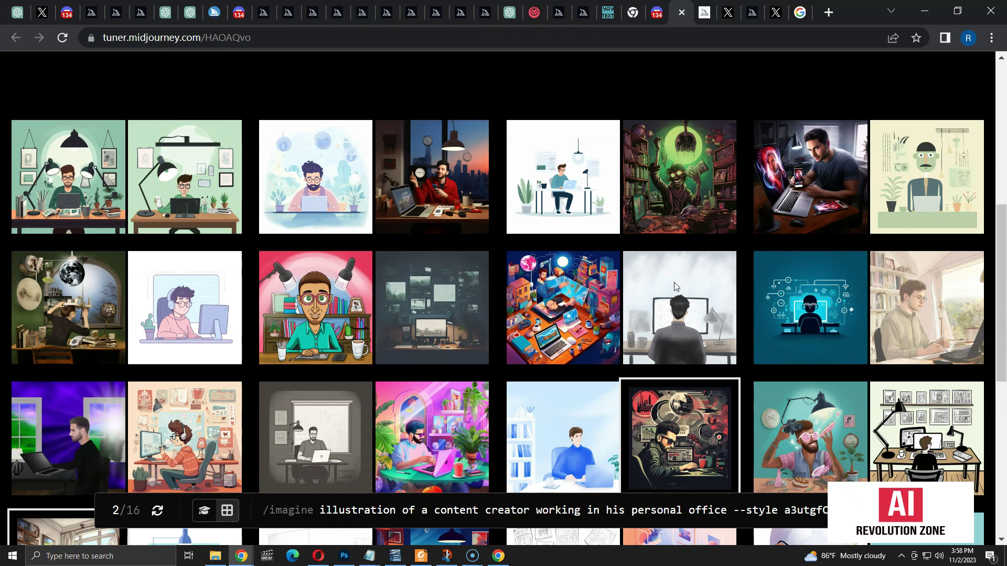
scroll(674, 286, "down", 1)
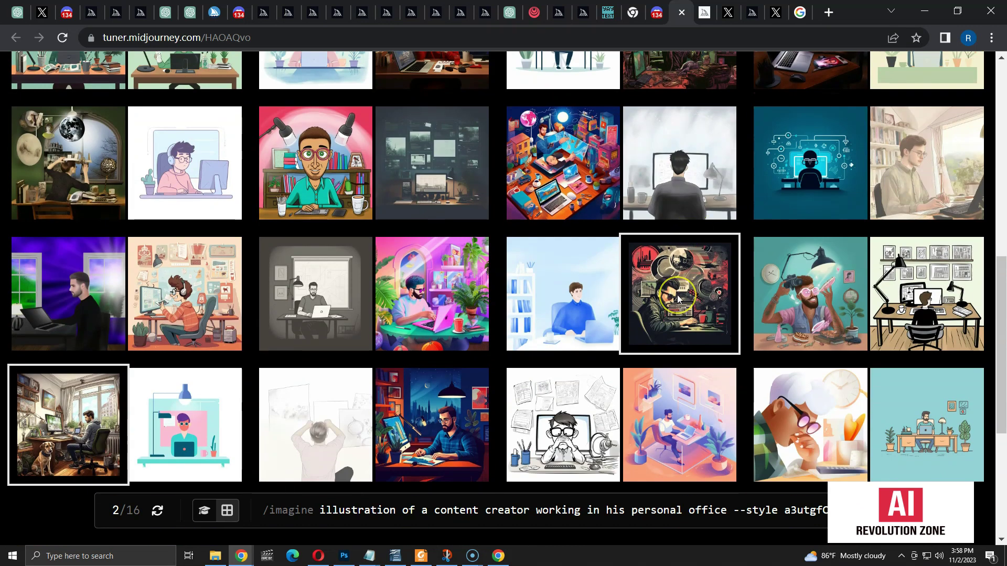
scroll(678, 299, "down", 3)
left_click(230, 441)
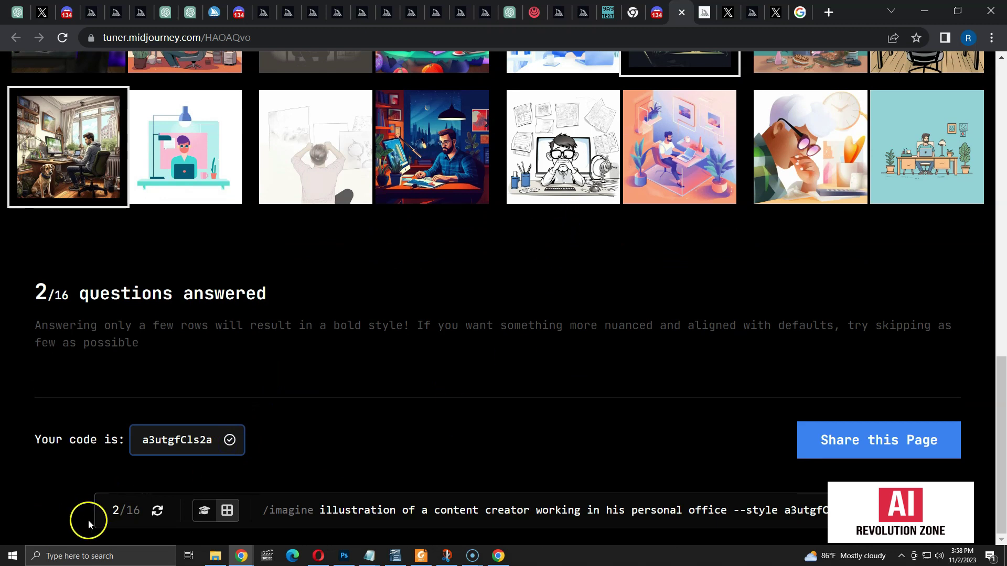
Switch to Discord and generate images for "Seasons changing in a multi-panel format, 5-panel compositions" with the copied --style a3utgfCls2a
left_click(657, 13)
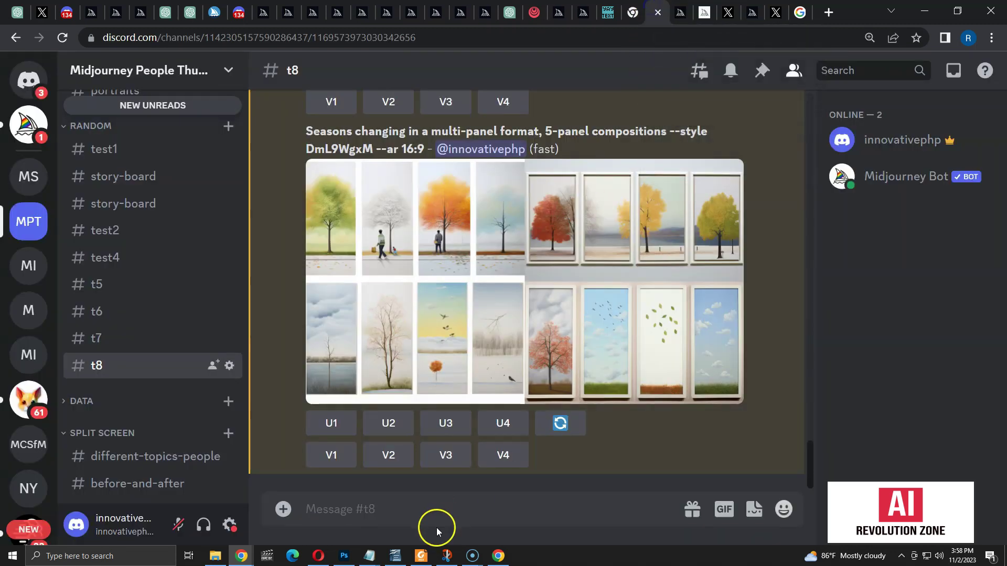
type("/ima")
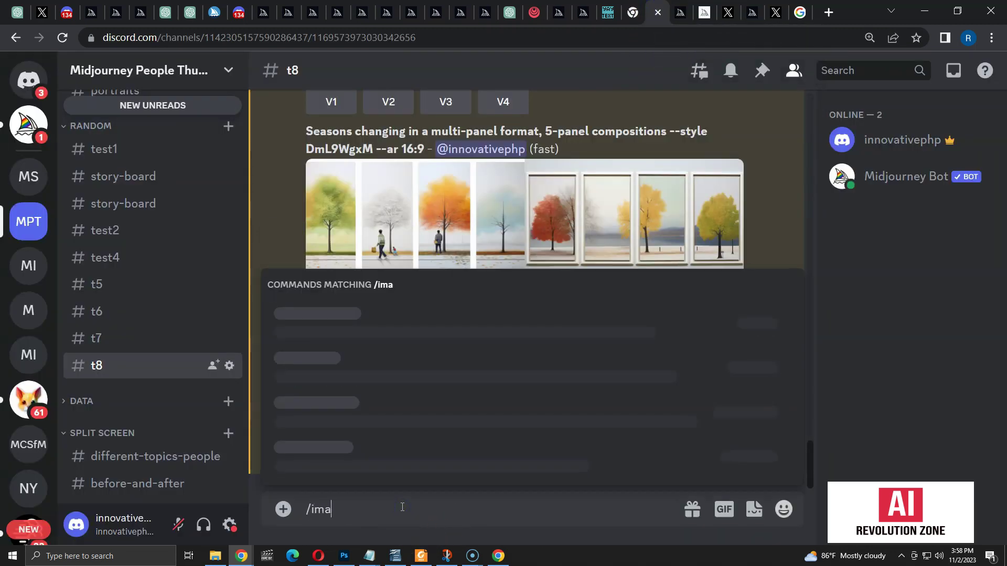
key("Tab")
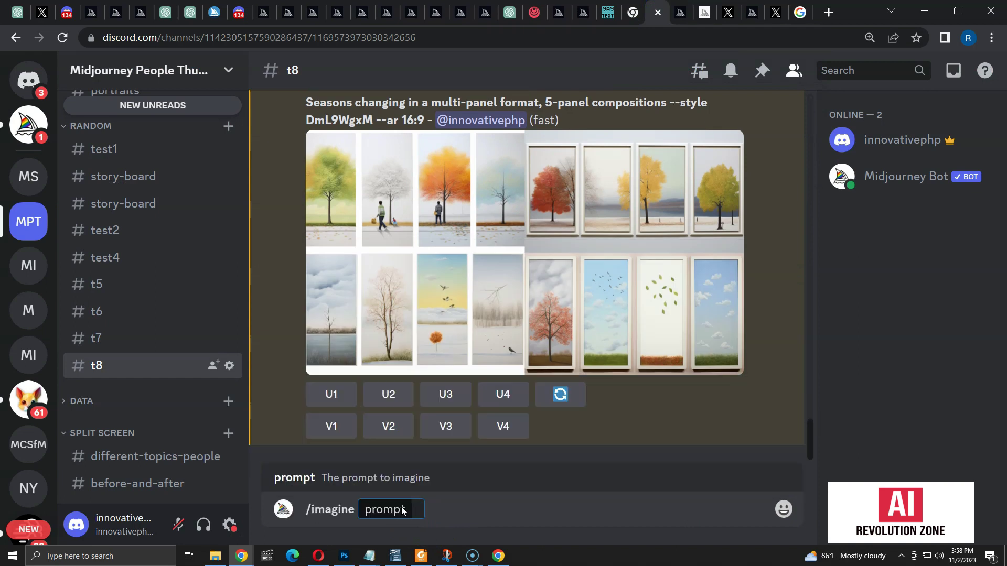
key("ctrl+v")
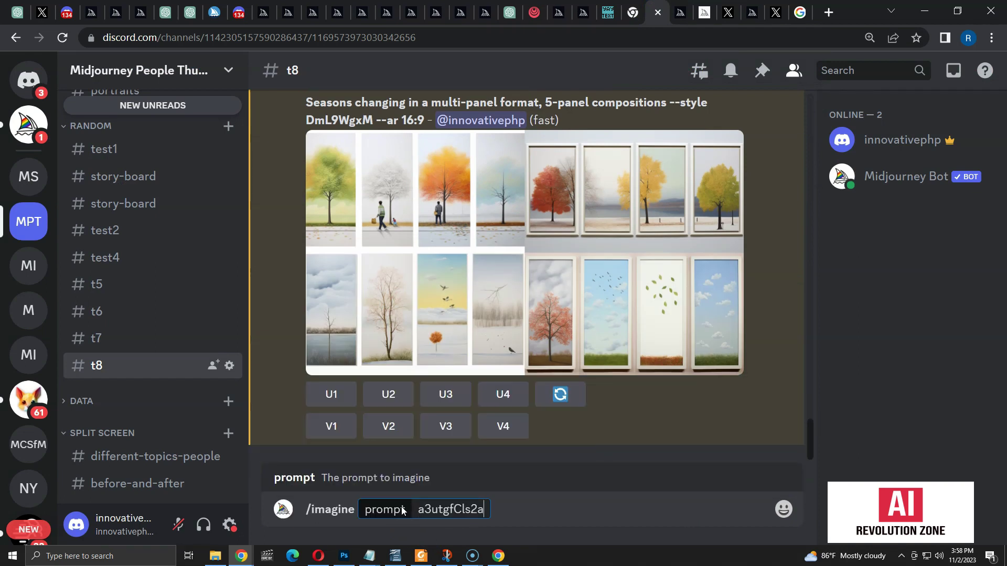
left_click_drag(307, 105, 707, 110)
left_click(461, 477)
left_click(418, 509)
key("ctrl+v")
key("Return")
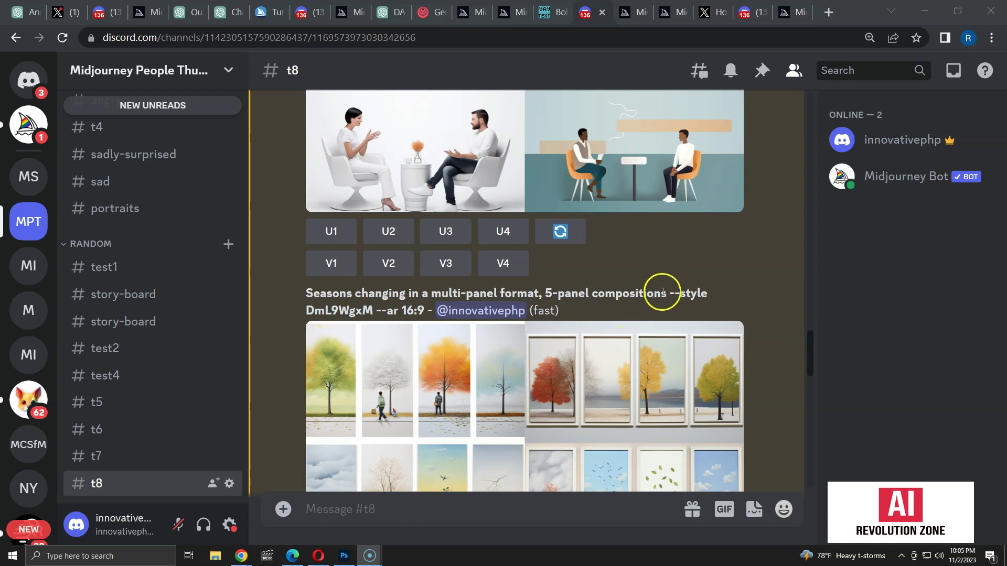
Copy the --style DmL9WgxM parameter from the prompt of the five-panel seasons result
left_click_drag(669, 294, 377, 318)
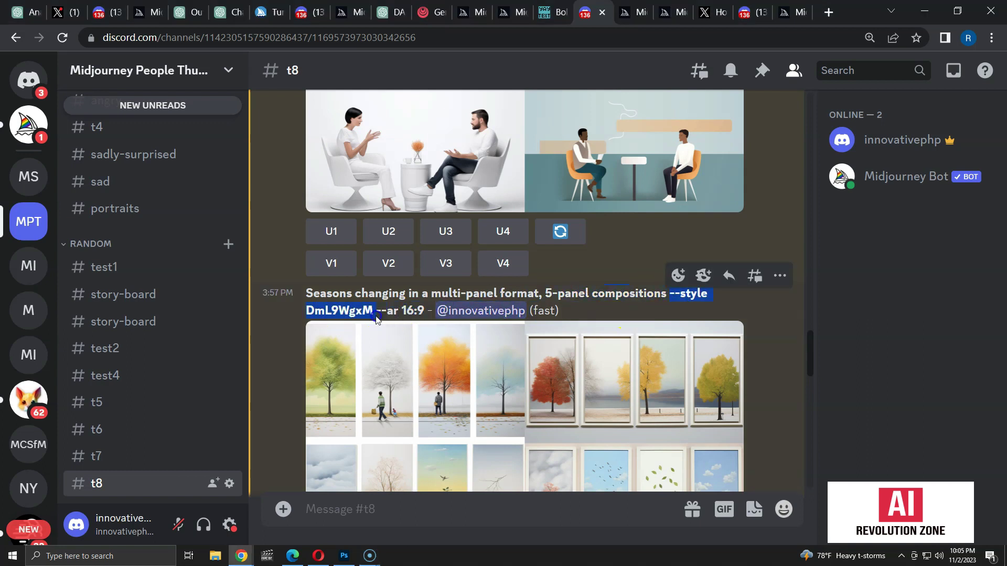
right_click(351, 311)
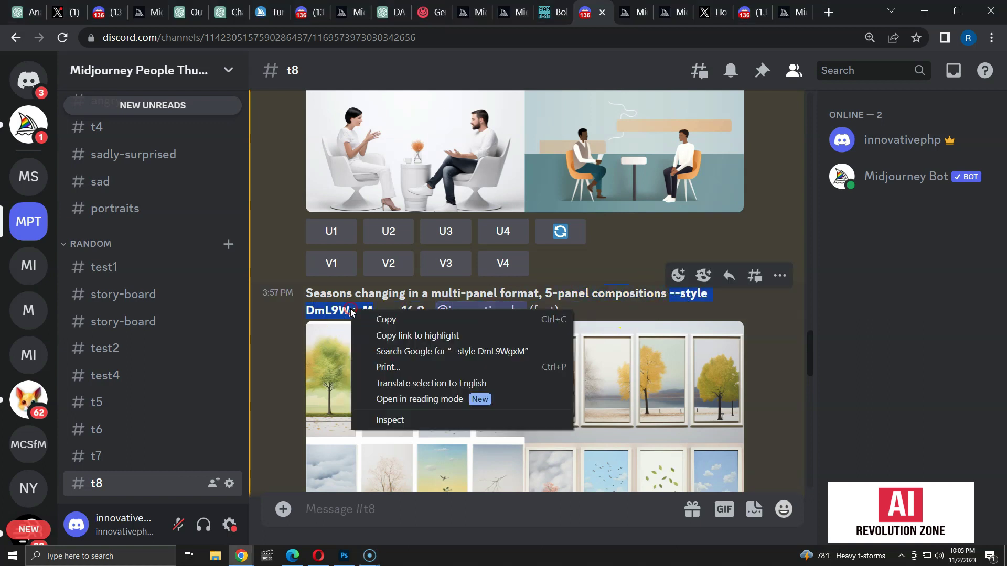
left_click(380, 320)
Save the copied --style DmL9WgxM as a custom option named illustration_1 with /prefer option set
left_click(374, 510)
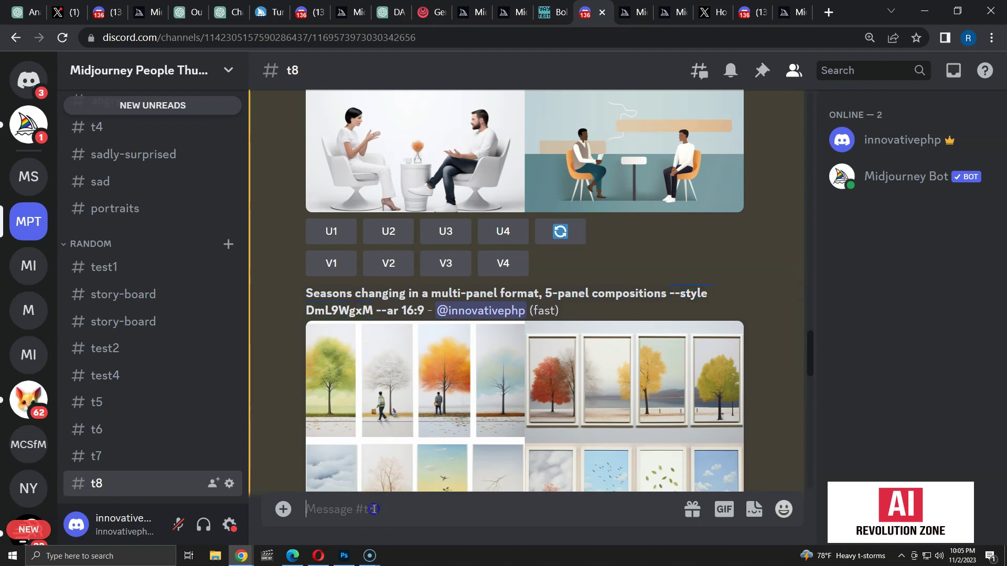
type("/pre")
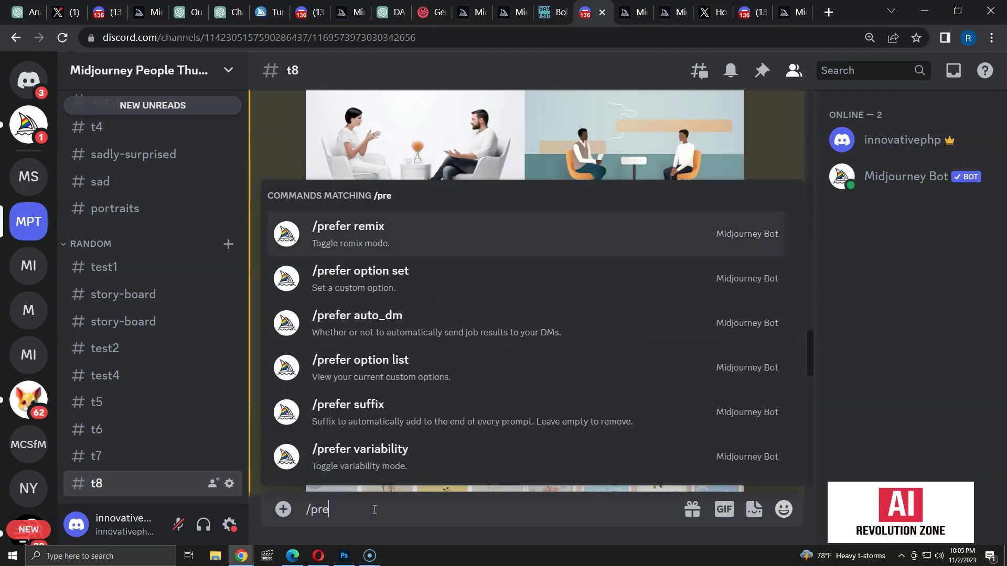
left_click(378, 279)
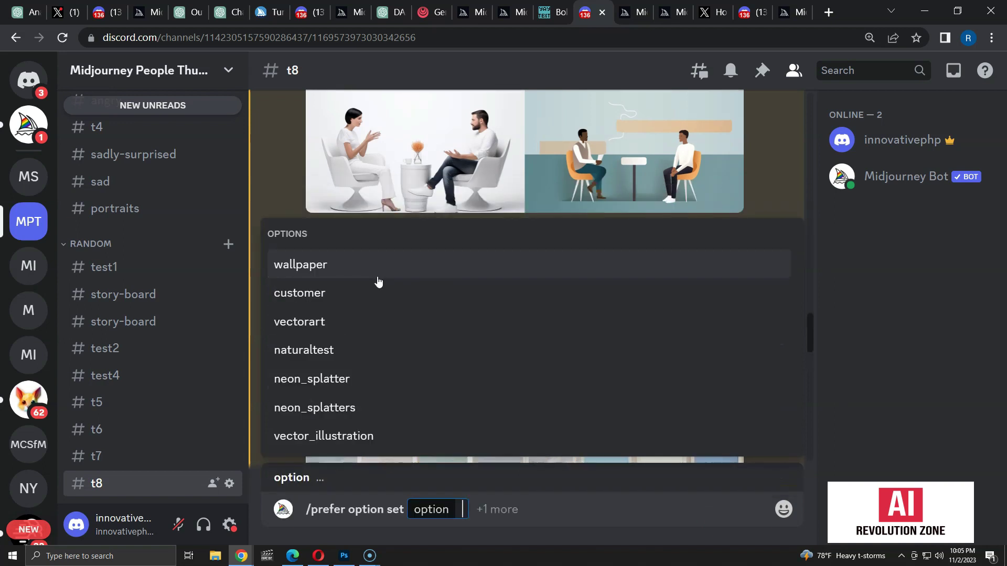
type("illus")
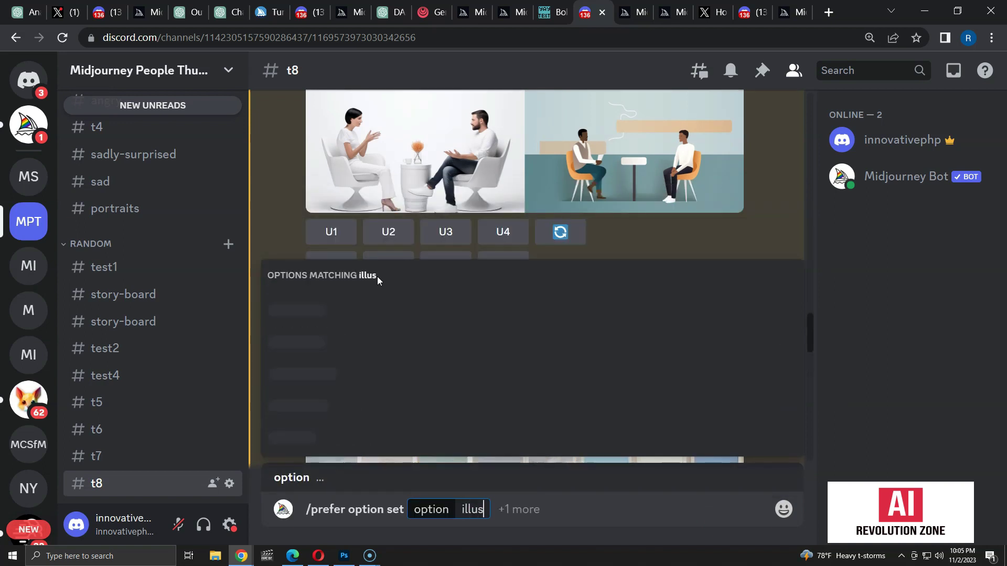
type("tration")
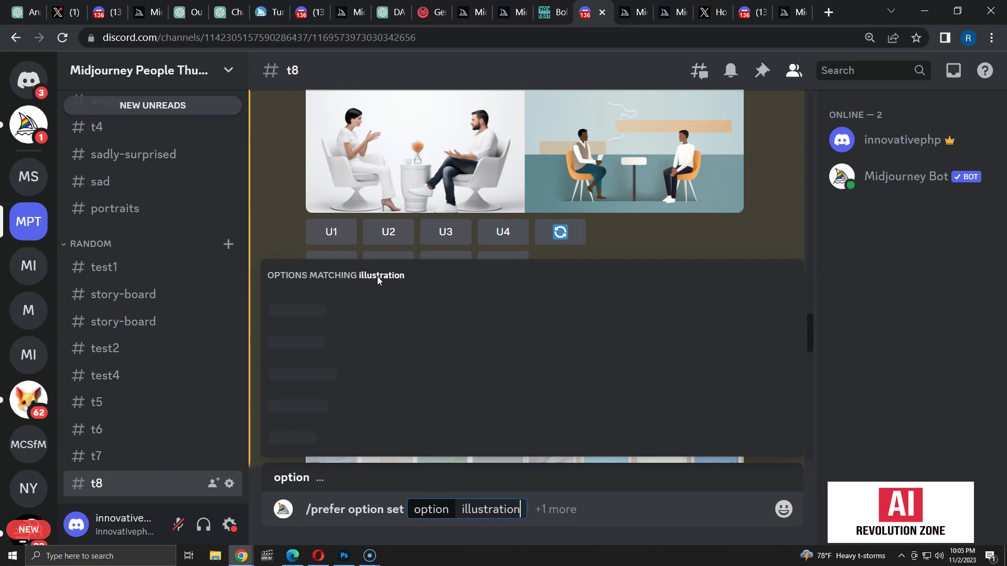
type("_1")
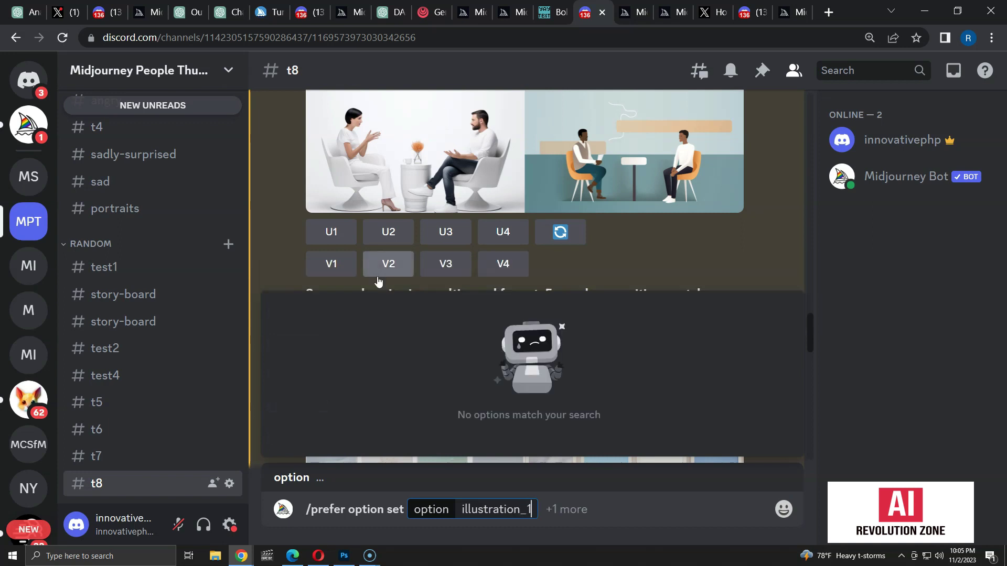
key("Tab")
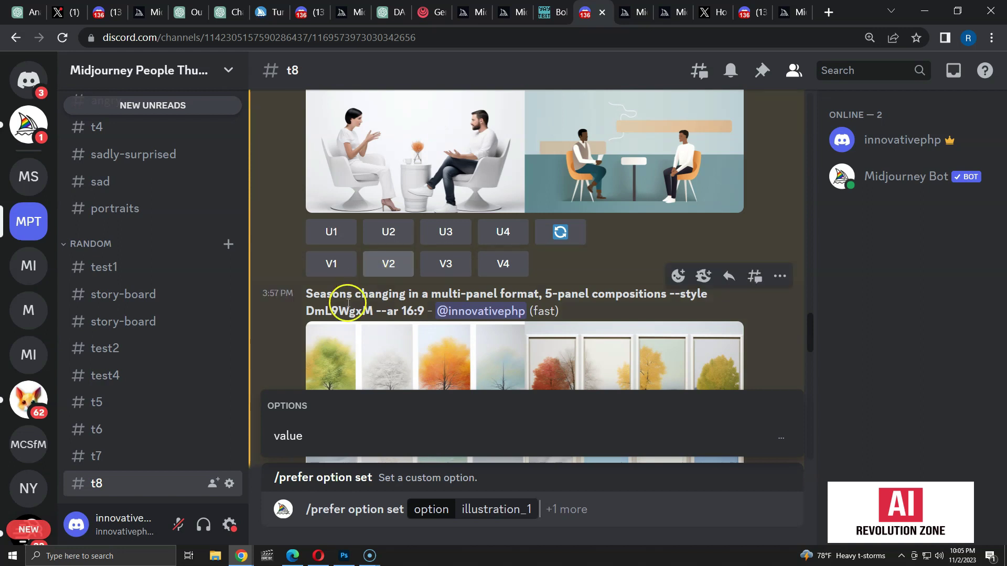
left_click(300, 443)
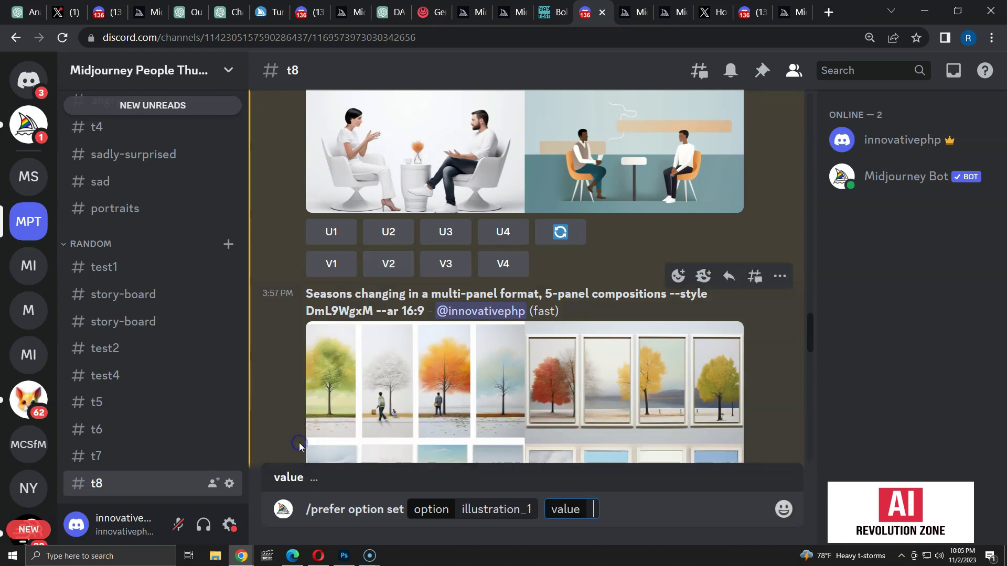
key("ctrl+v")
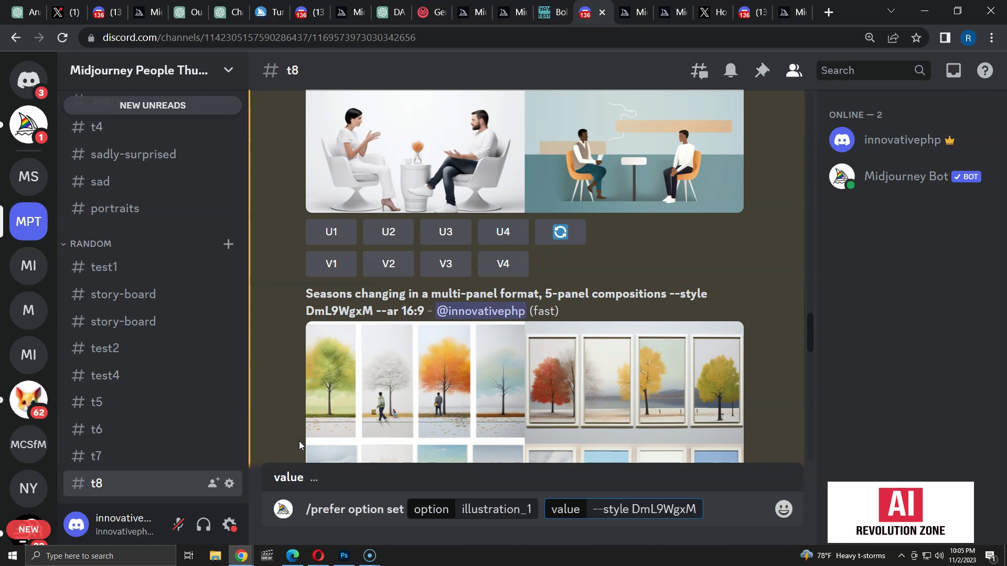
key("Return")
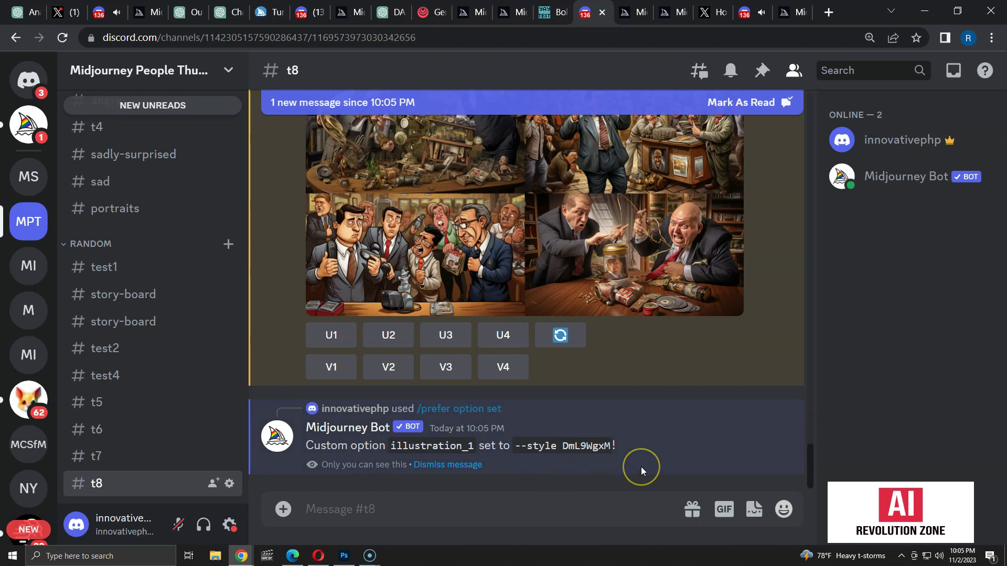
List the saved custom options with /prefer option list and highlight the illustration_1 entry
type("/")
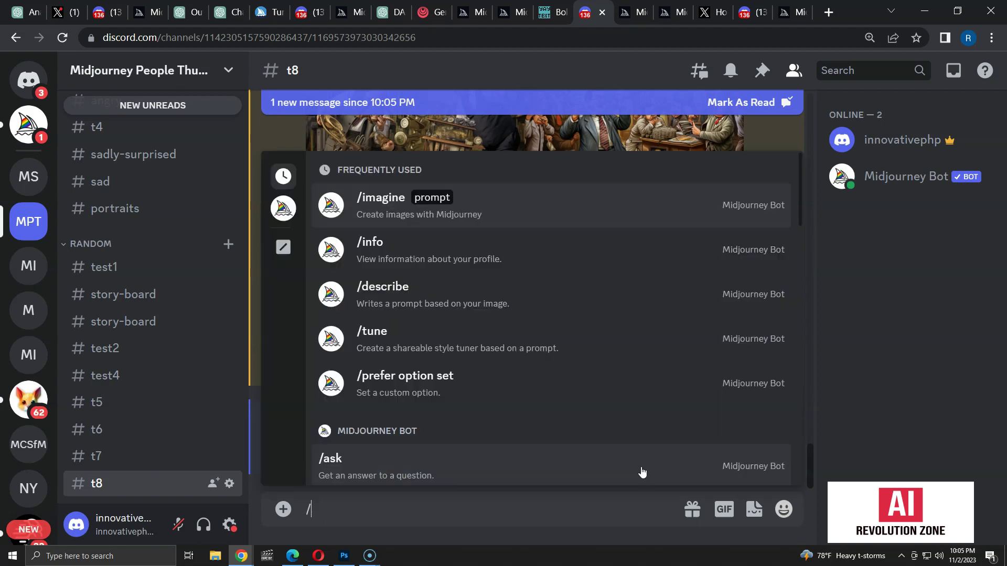
type("prefe")
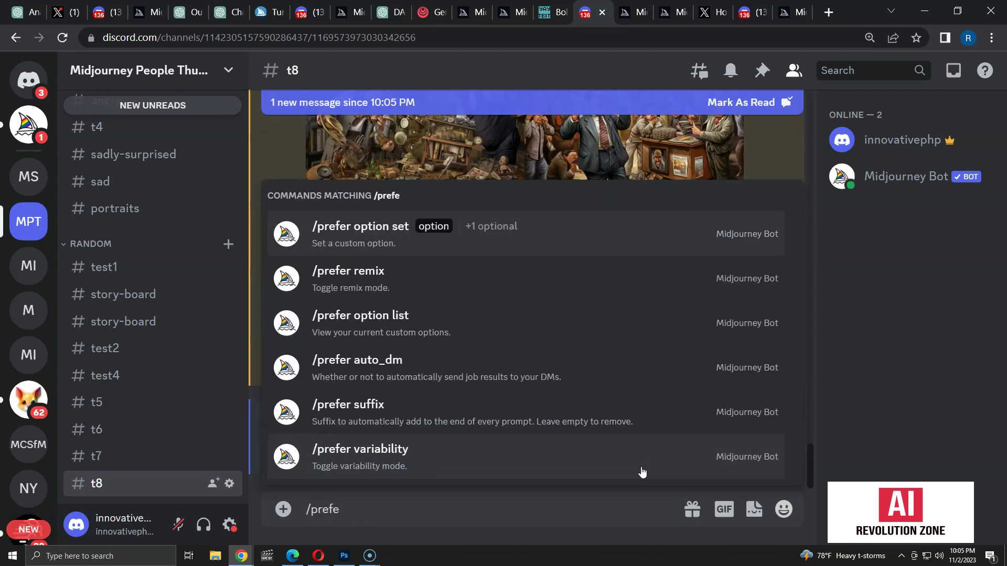
left_click(440, 330)
key("Return")
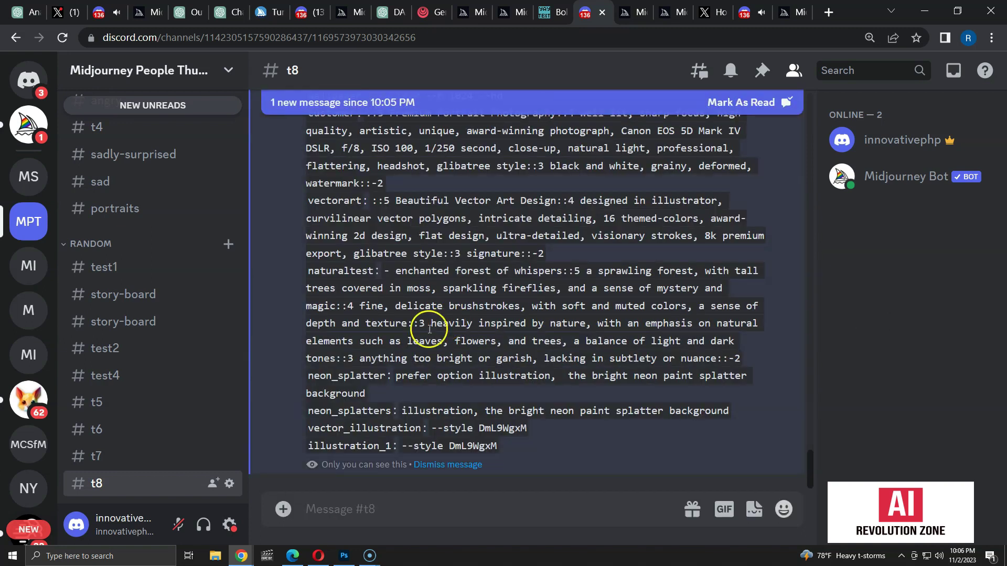
left_click_drag(309, 447, 496, 445)
Generate images with /imagine for the prompt "children playing at school --illustration"
left_click(420, 511)
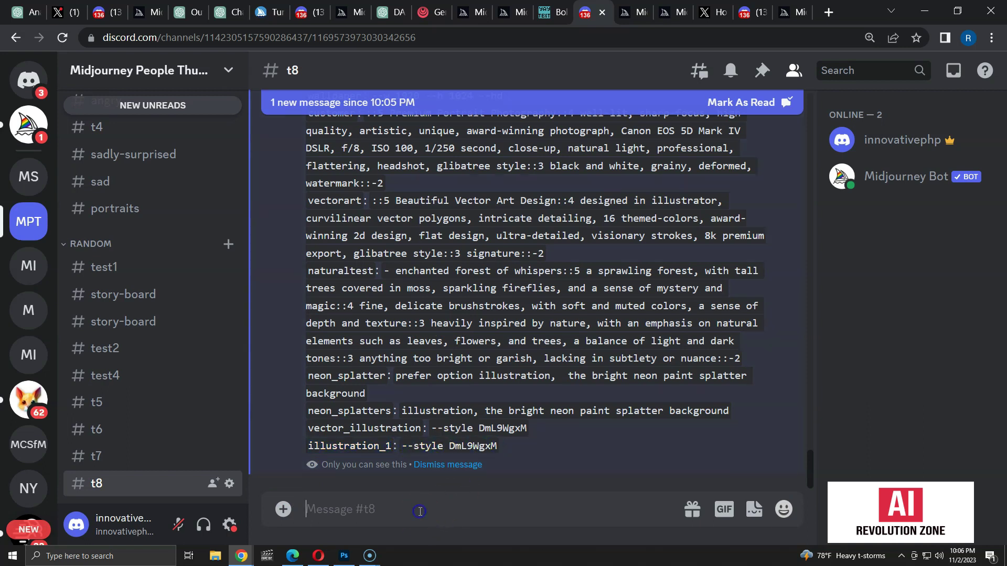
type("/ima")
key("Tab")
type("children playing at")
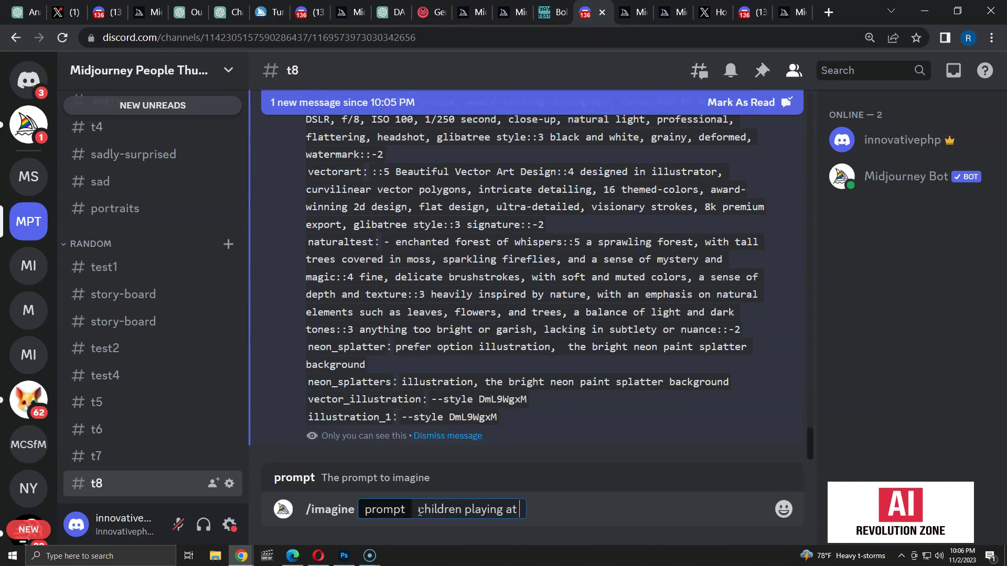
type(" school --")
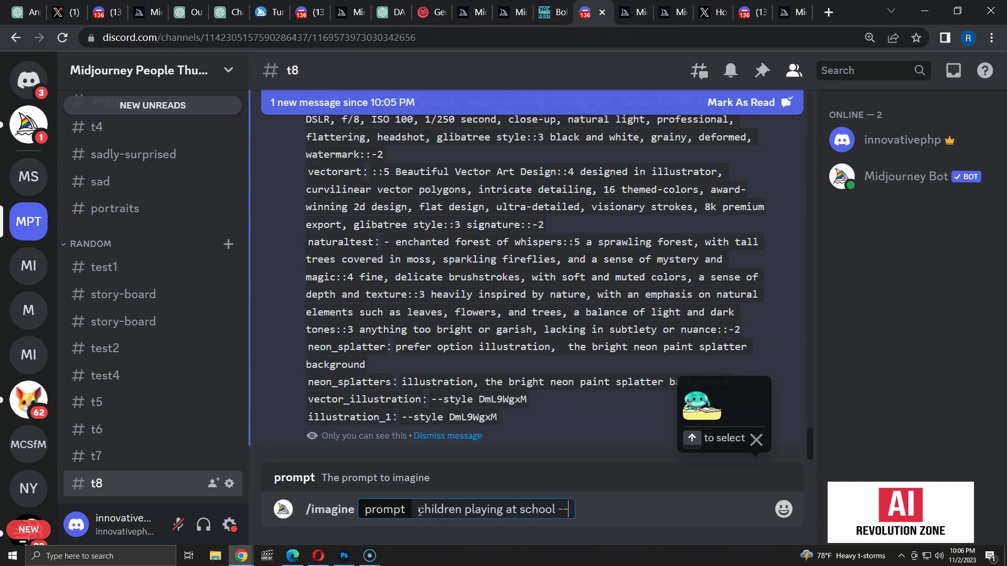
type("illus")
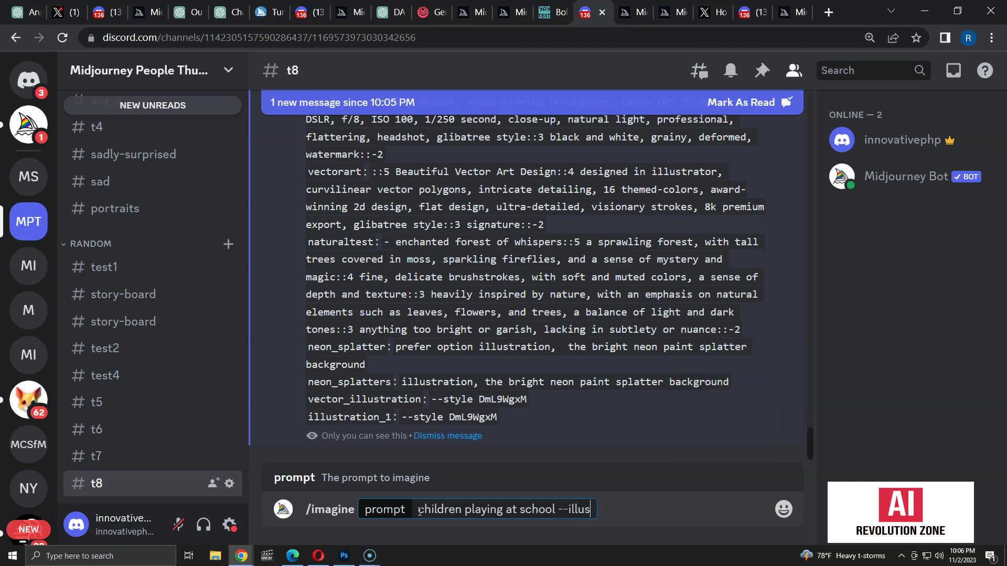
type("tration")
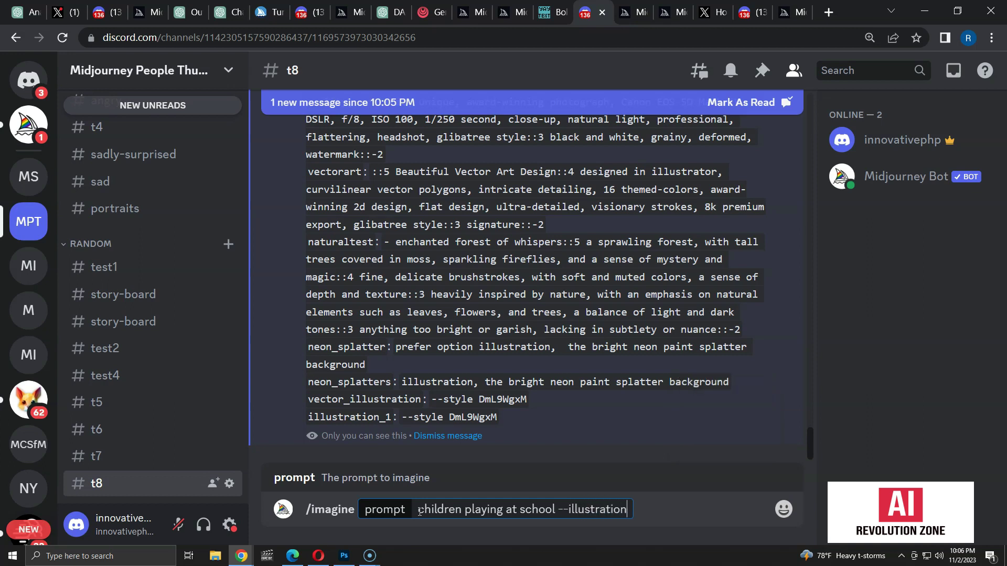
key("Return")
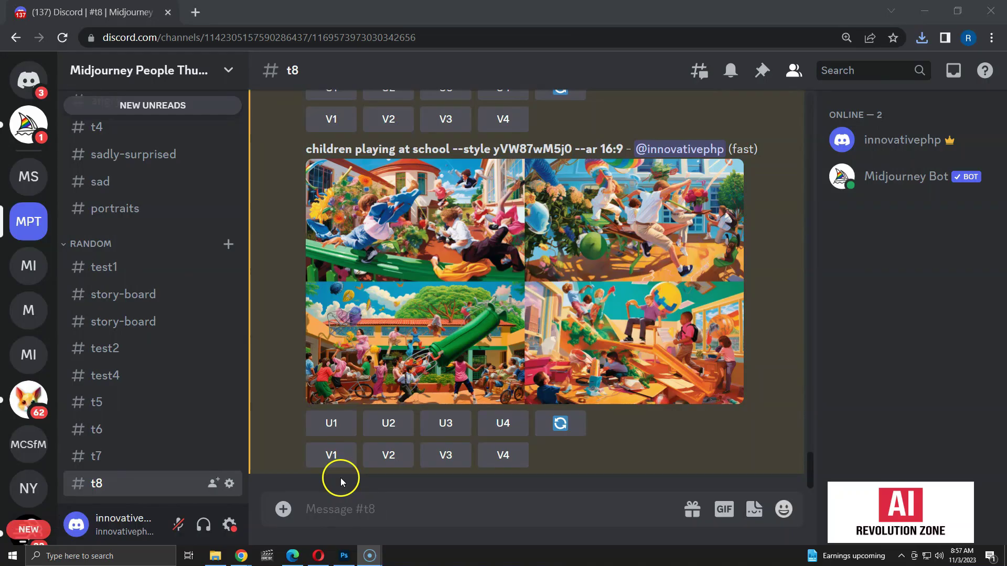
Upload the green tree contact sheet PNG with seed 4343 from Downloads and post it in the t8 channel
left_click(283, 509)
left_click(319, 400)
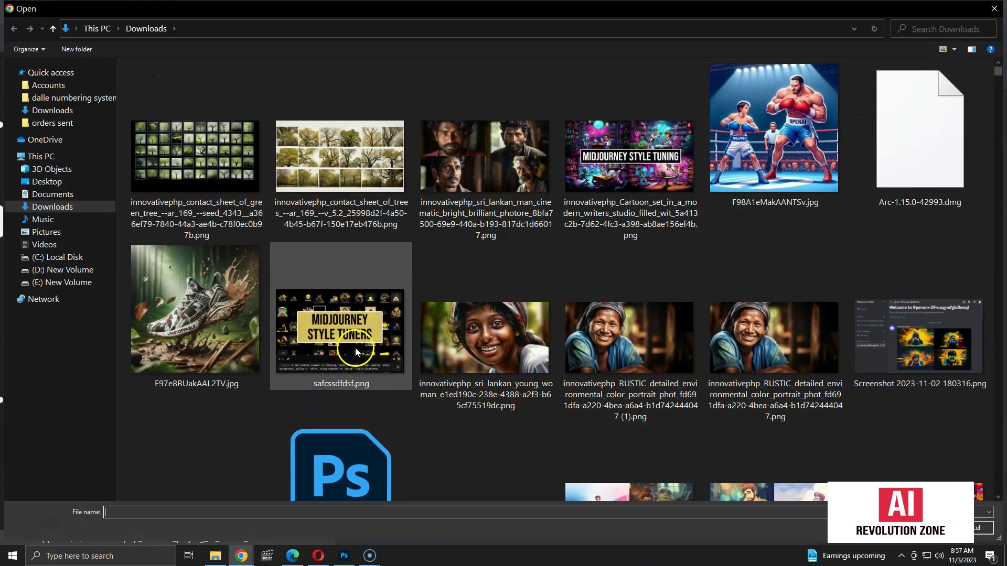
double_click(202, 155)
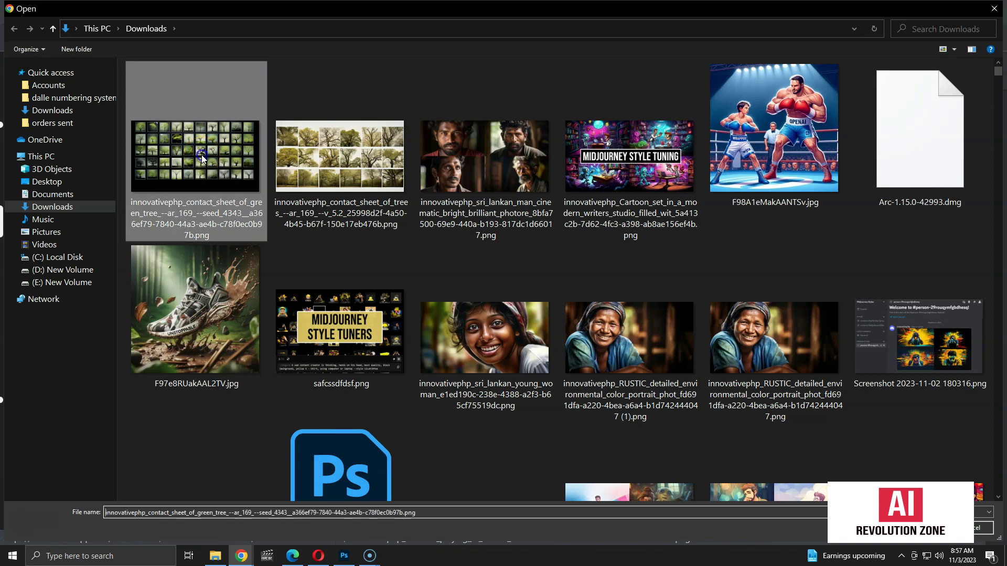
key("Return")
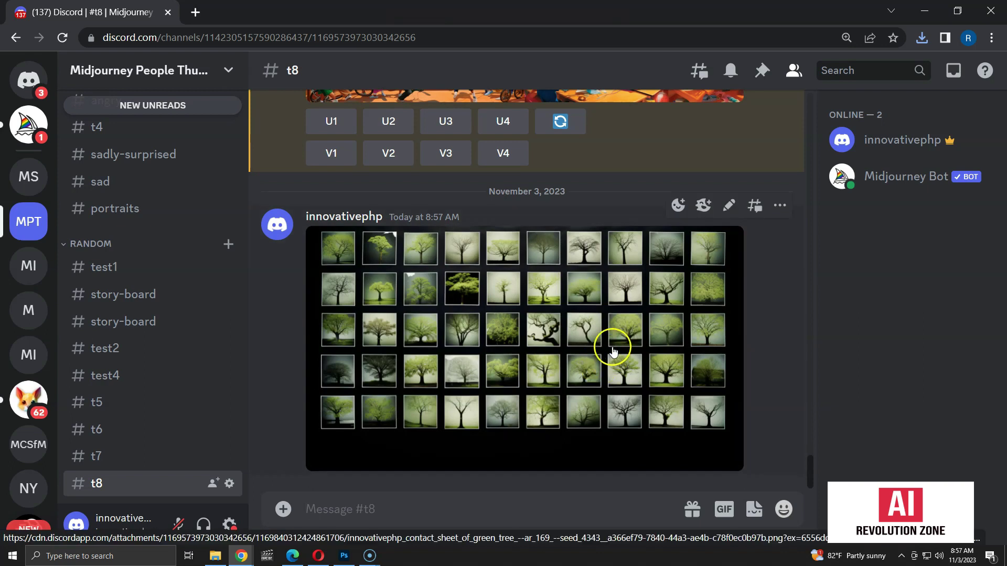
Enlarge the posted tree contact sheet, copy its image address and close the preview
left_click(580, 328)
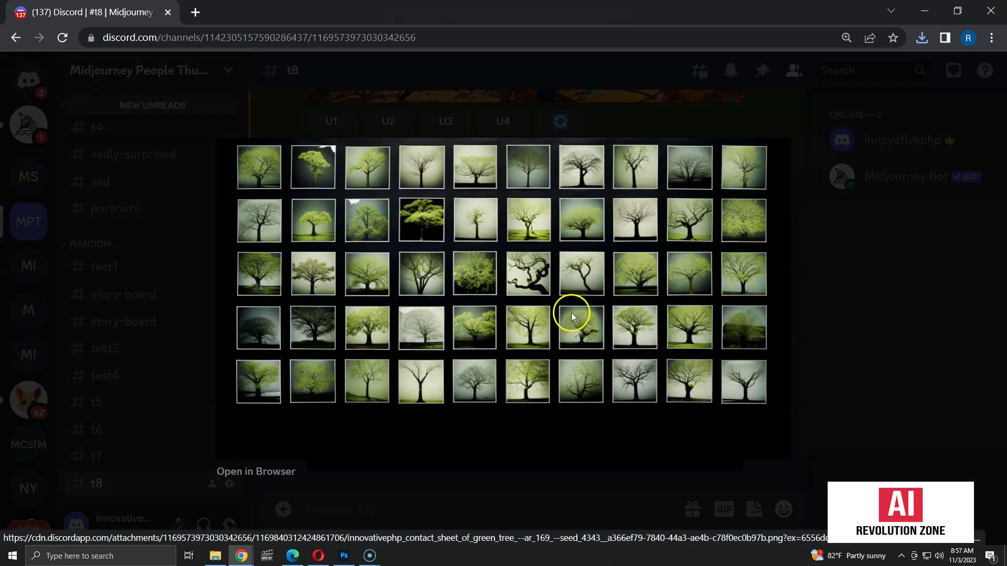
right_click(559, 274)
left_click(631, 336)
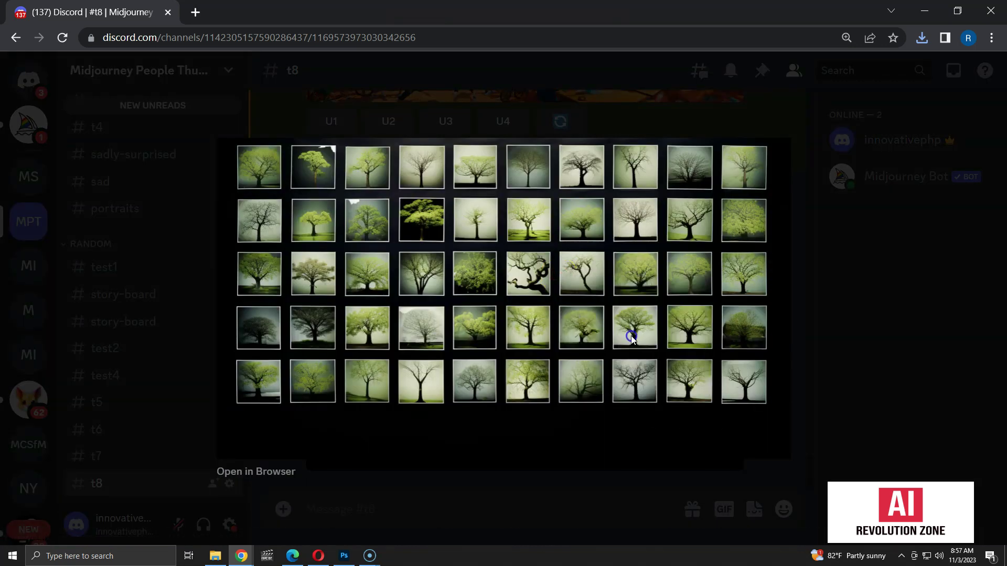
left_click(811, 357)
Request a style tuner with /tune using the copied image link followed by "contact sheet of trees"
left_click(361, 511)
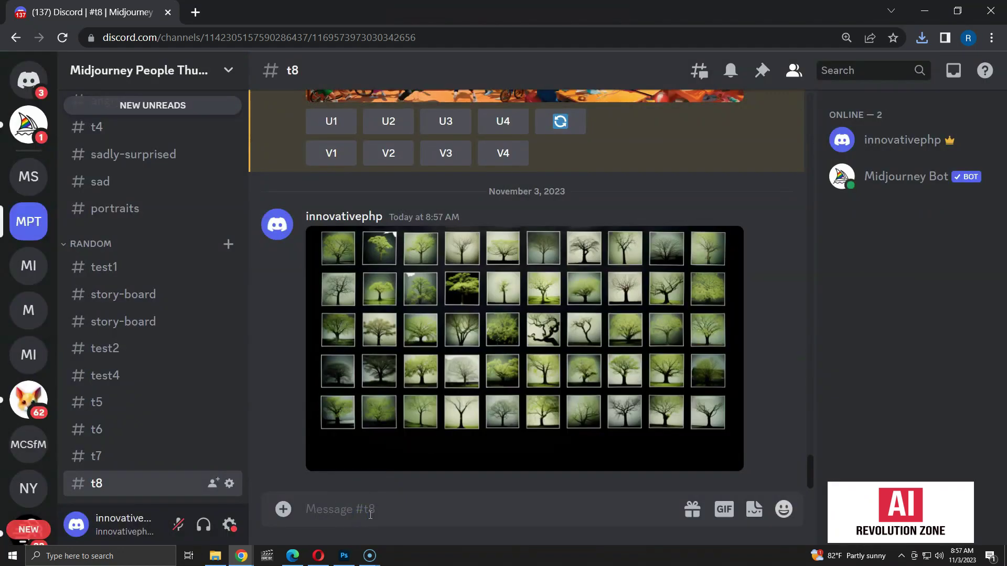
type("/tune")
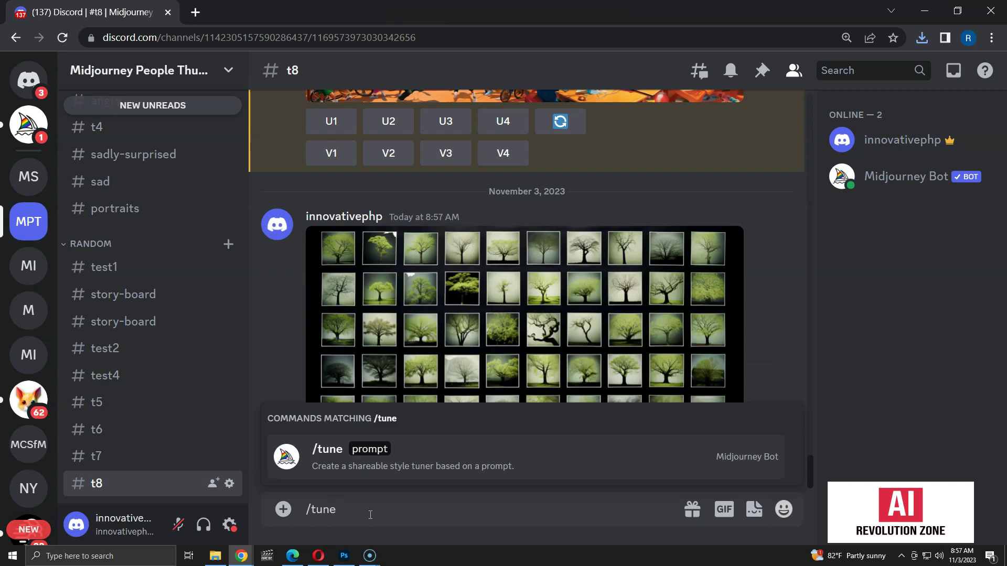
key("Return")
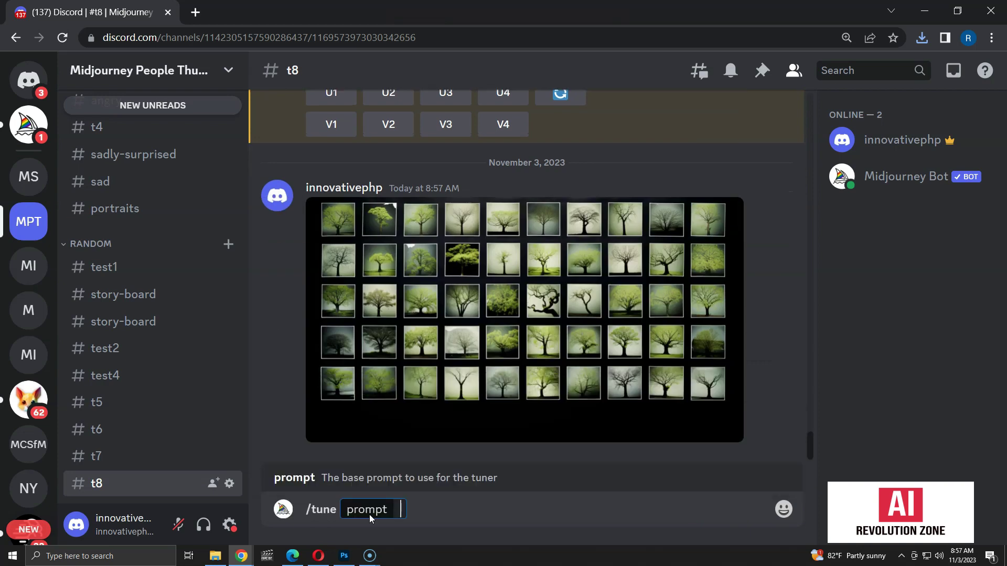
key("ctrl+v")
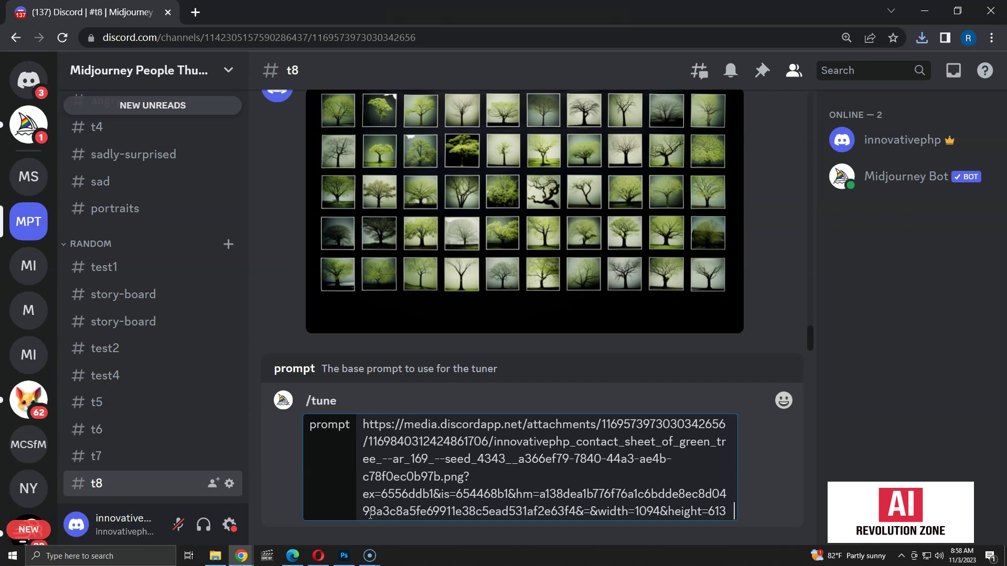
type("contav")
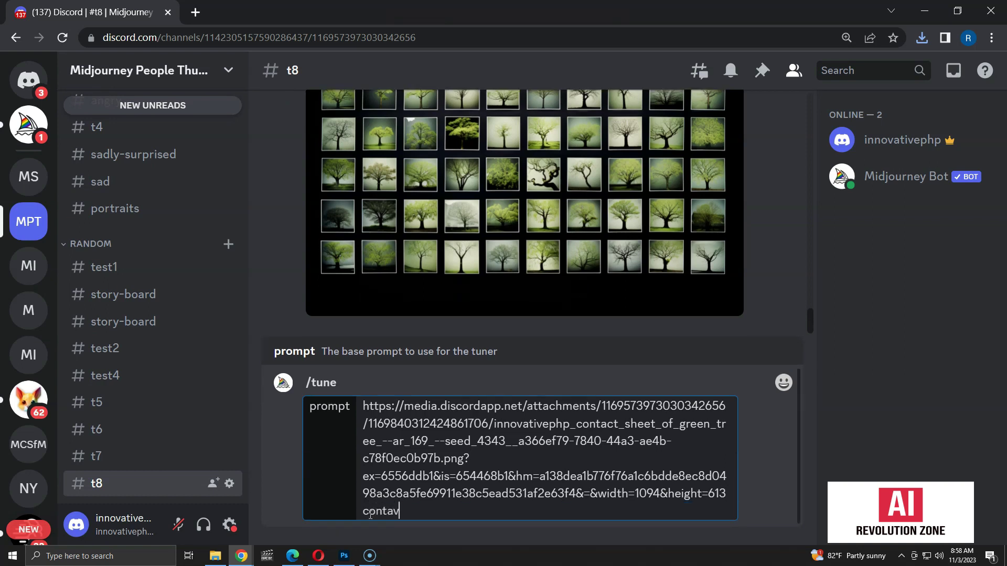
key("BackSpace")
type("ct sheet of trees")
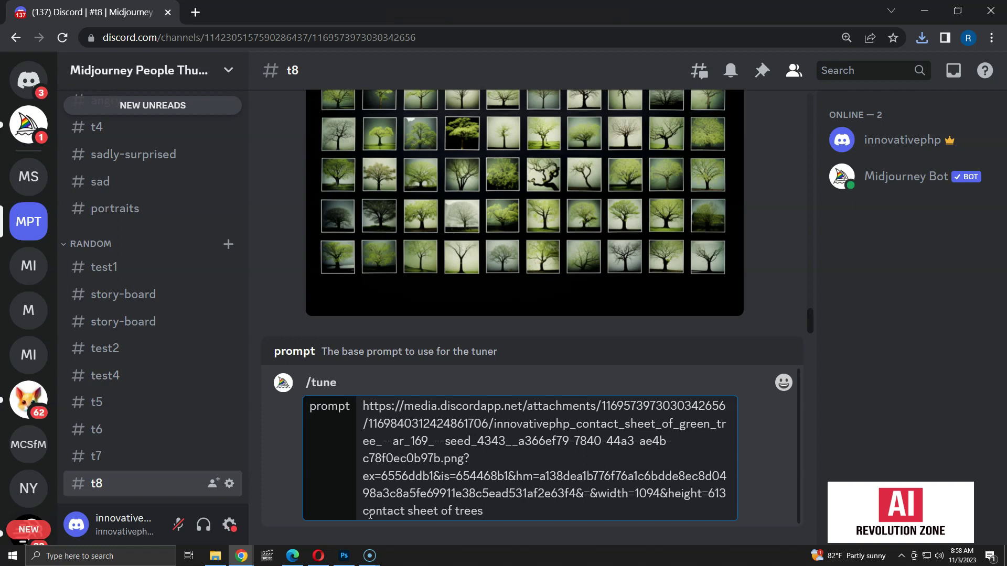
key("Return")
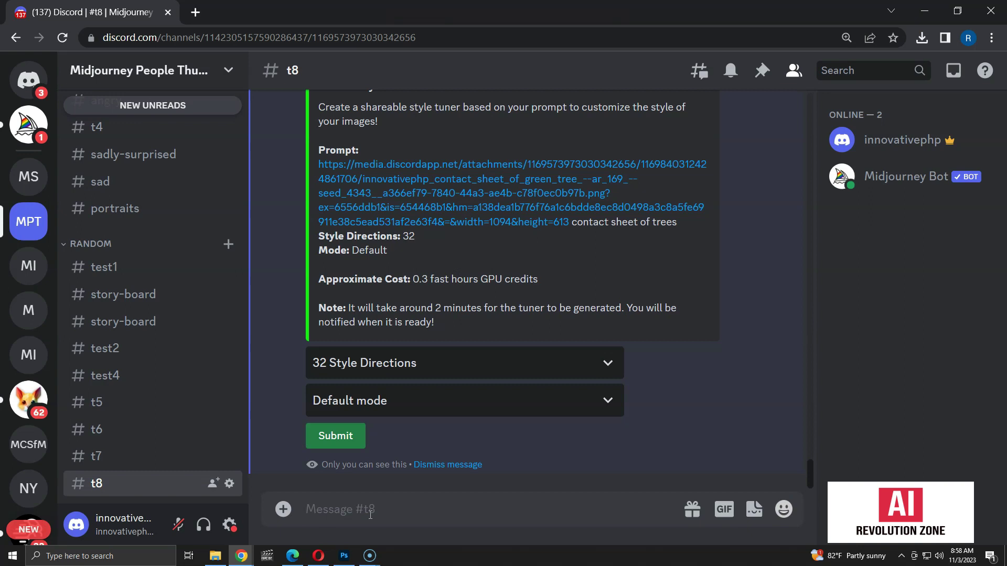
Set the new style tuner to 16 style directions in default mode, submit it and confirm the generation
scroll(701, 344, "up", 2)
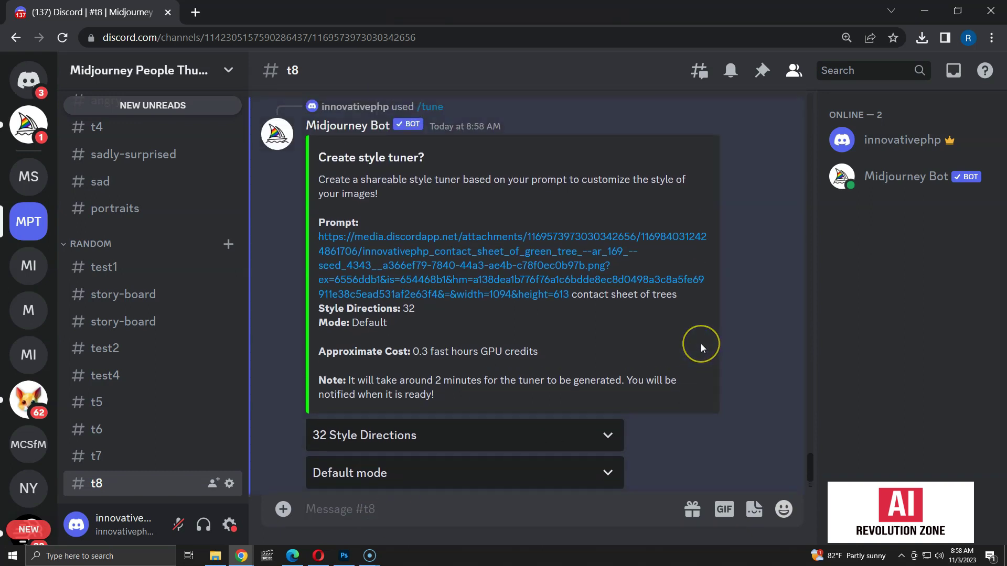
scroll(700, 344, "down", 2)
left_click(492, 359)
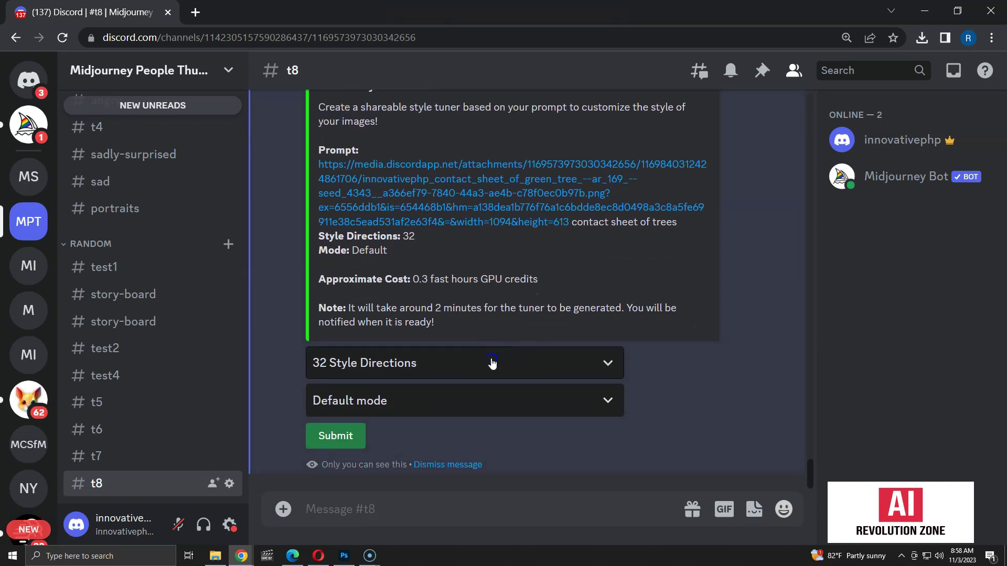
left_click(368, 393)
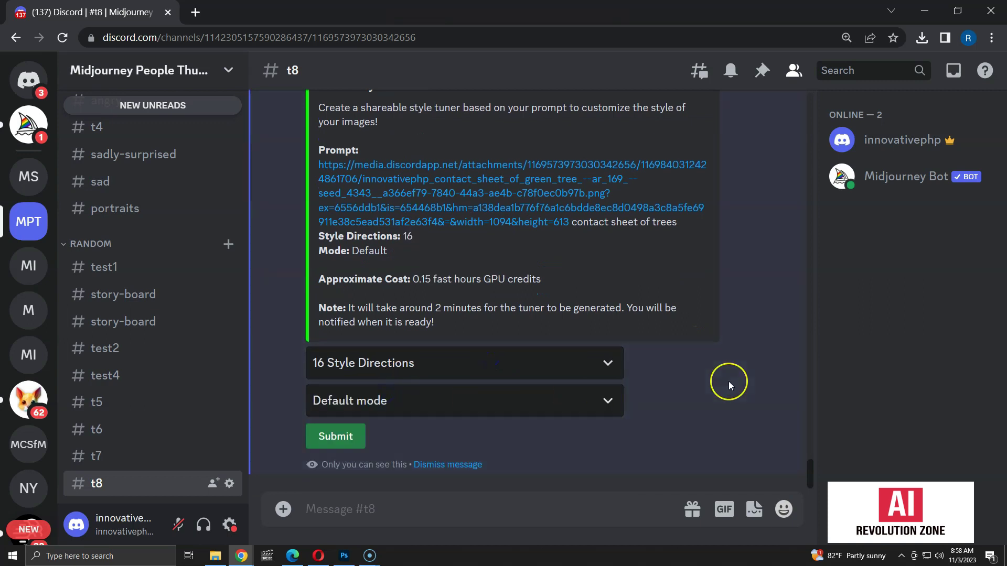
left_click(333, 440)
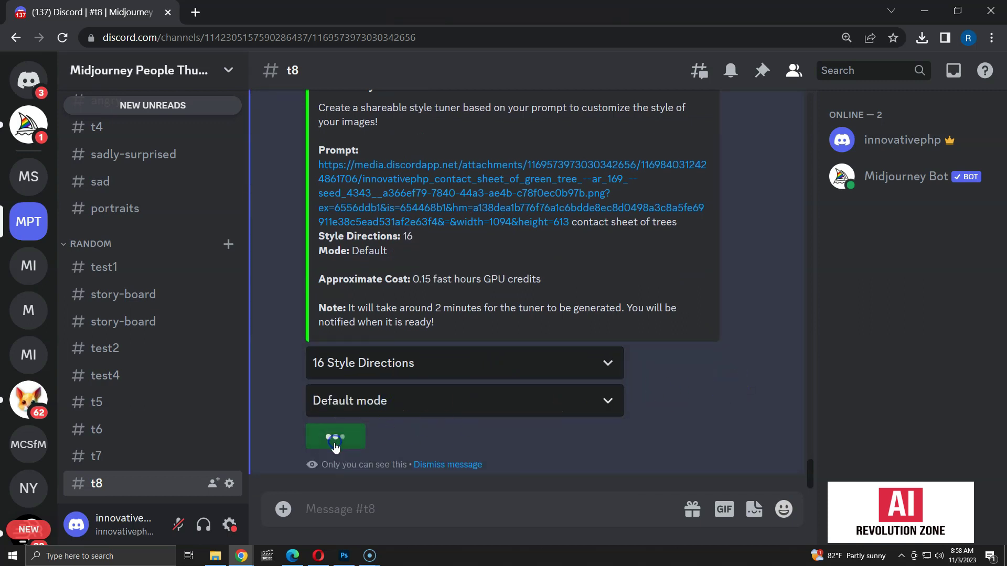
left_click(465, 438)
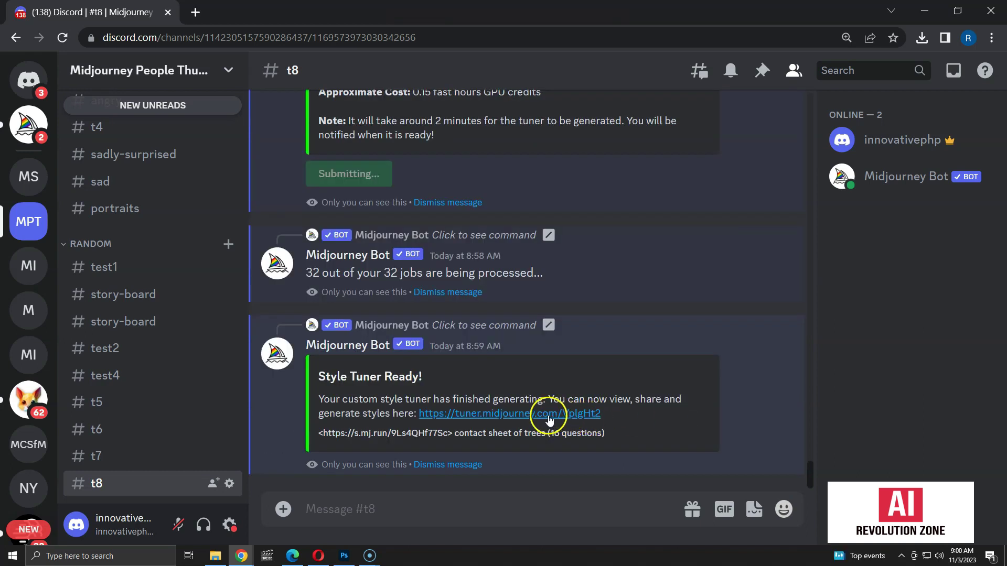
Open the finished contact-sheet style tuner page and switch it to picking favorites from a big grid
left_click(549, 419)
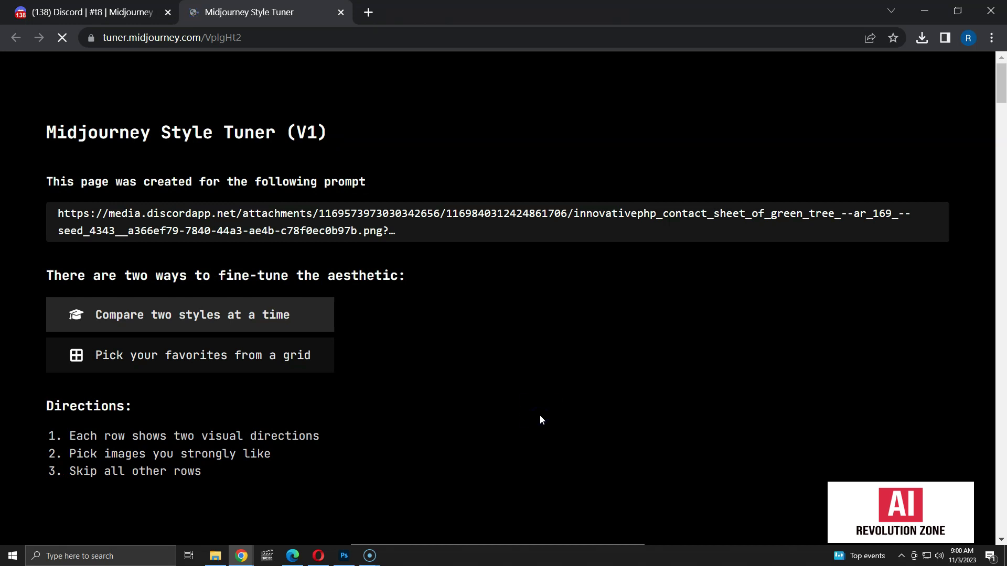
left_click(192, 361)
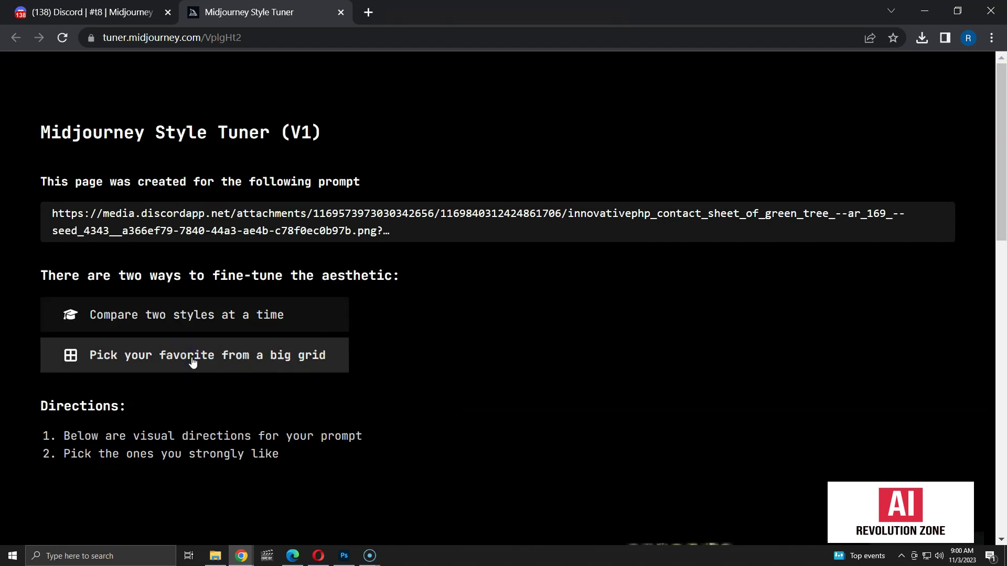
left_click(540, 277)
Pick three colourful tree contact sheets from the style grid and copy the resulting style code
scroll(540, 277, "down", 10)
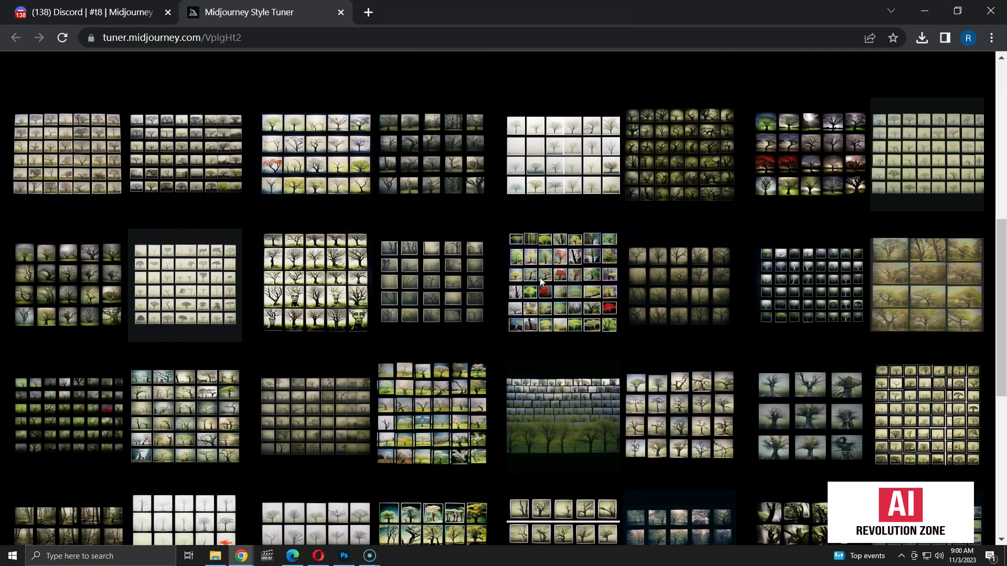
left_click(808, 193)
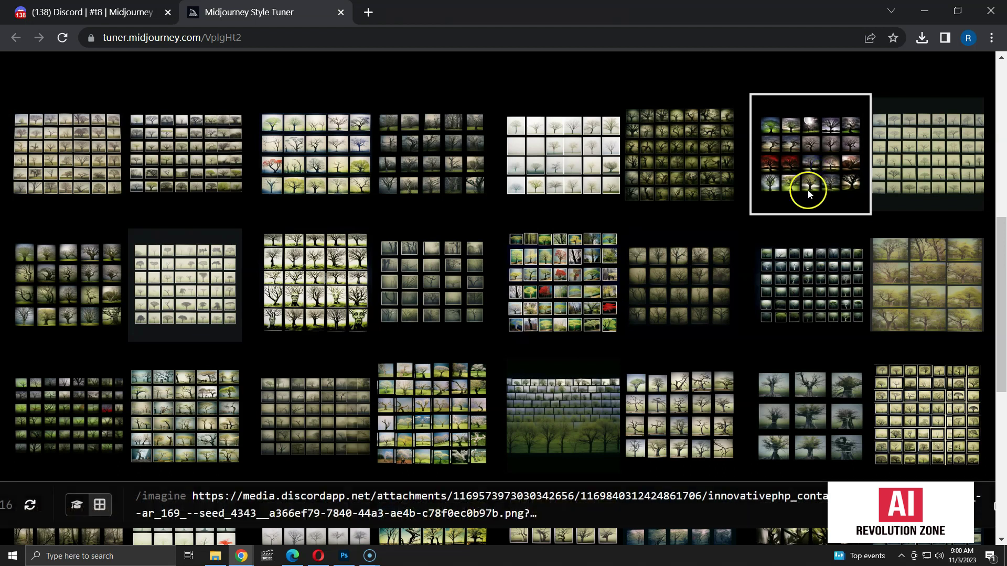
left_click(571, 294)
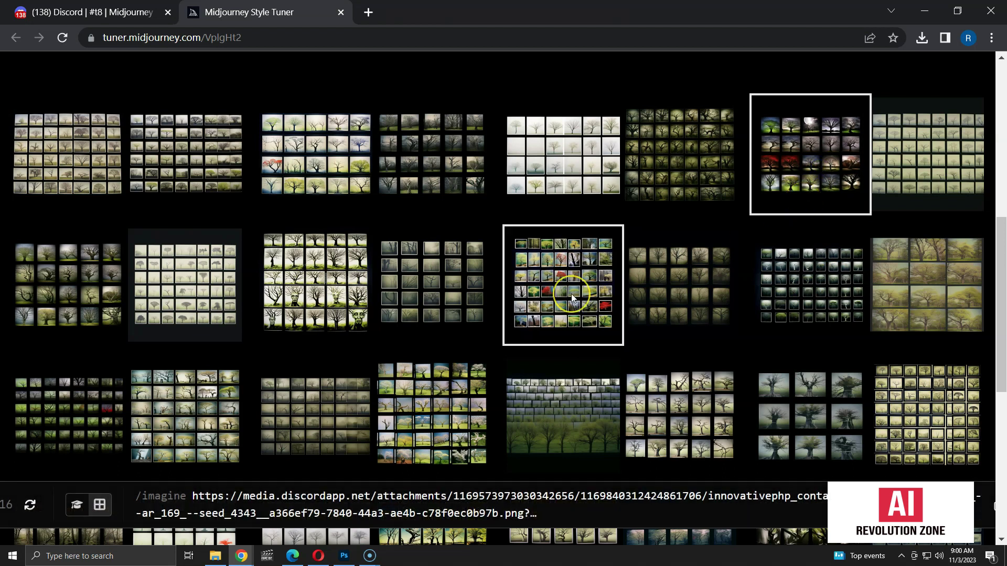
scroll(571, 294, "down", 3)
left_click(437, 280)
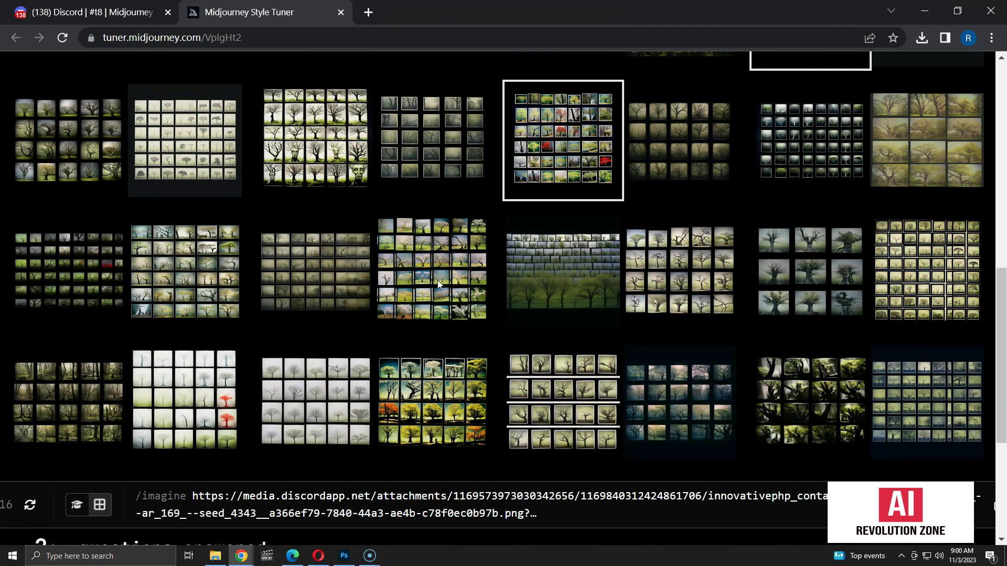
scroll(438, 280, "down", 5)
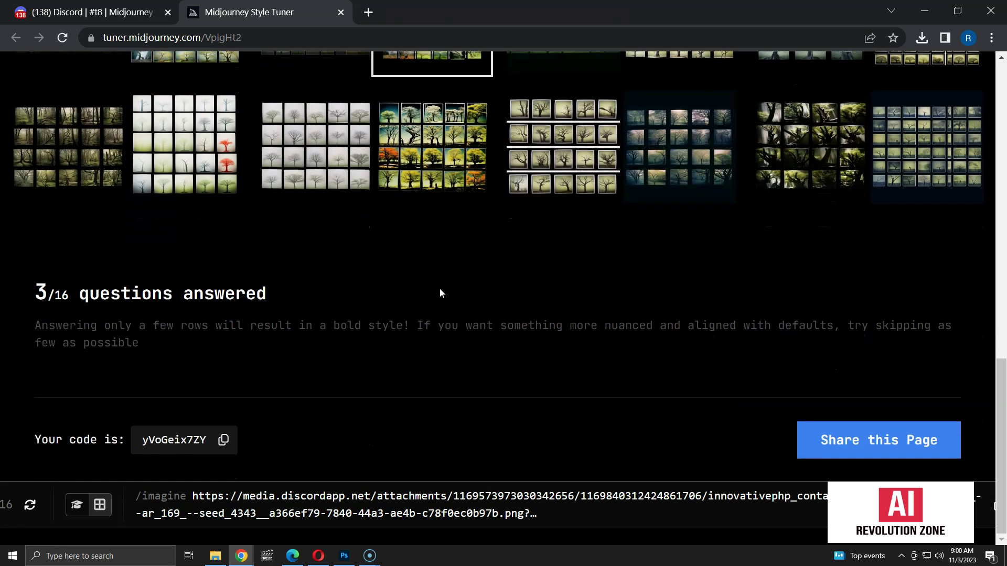
left_click(226, 442)
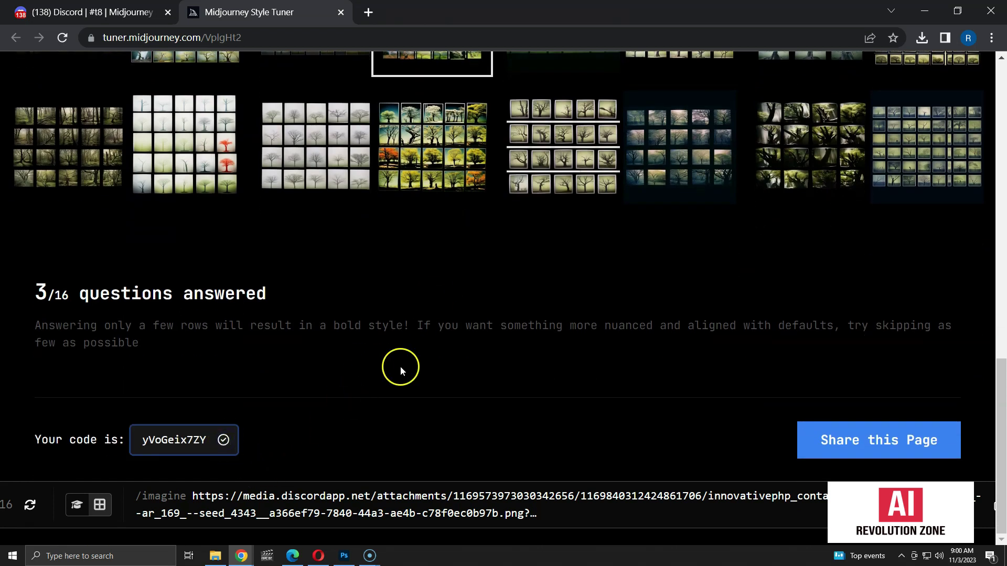
Return to the Discord t8 channel and generate images with /imagine for "trees --style yVoGeix7ZY"
key("ctrl+1")
type("/ima")
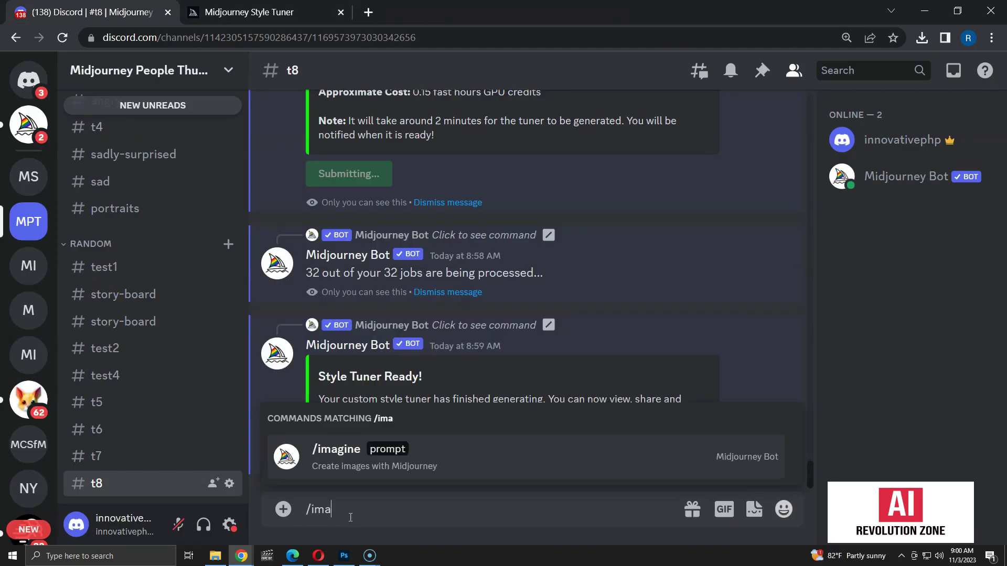
key("Tab")
type("trees --style")
key("ctrl+v")
key("Return")
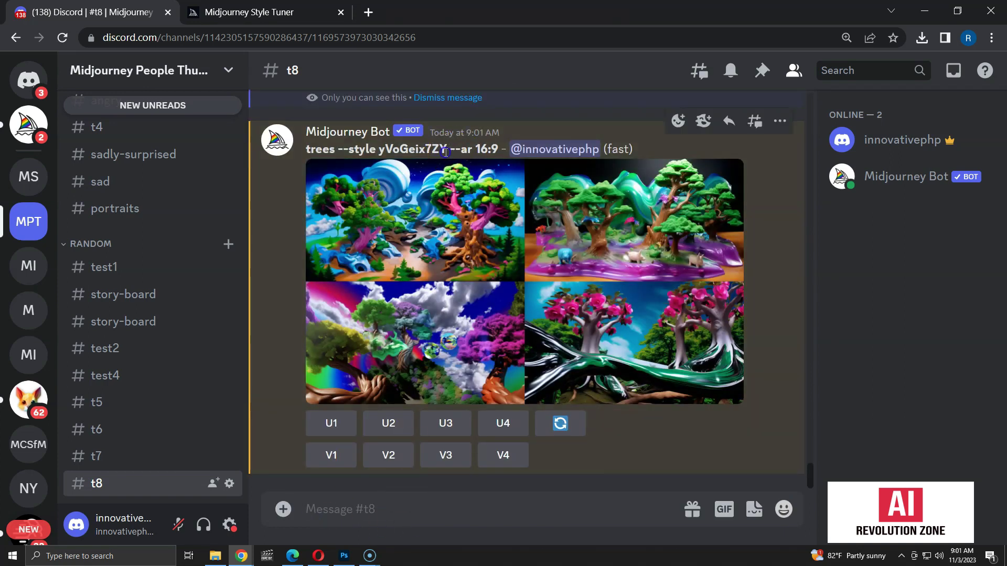
Reuse the trees prompt to generate images for "contact sheet of trees --style yVoGeix7ZY" and enlarge the result
left_click_drag(446, 150, 306, 150)
left_click(327, 499)
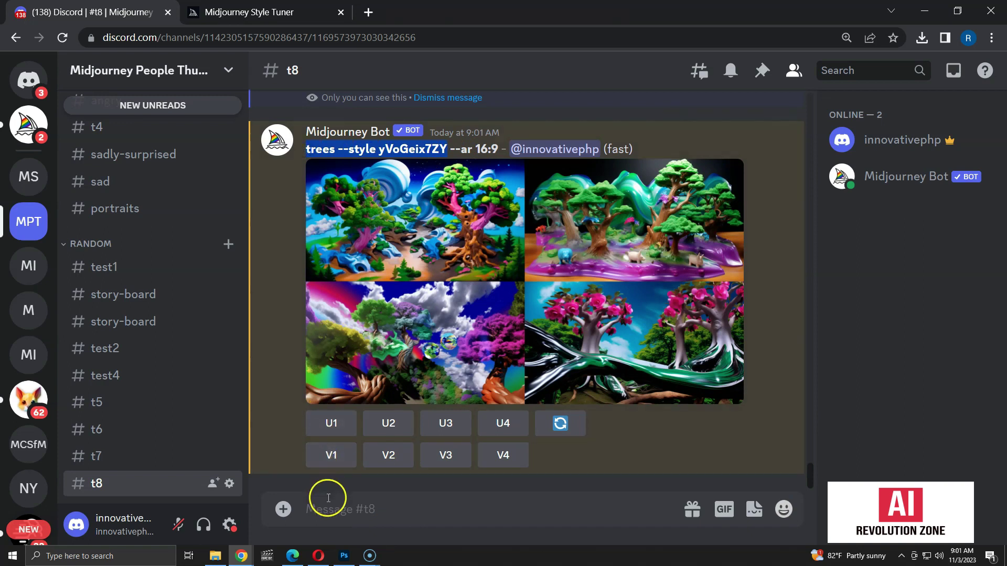
type("/ima")
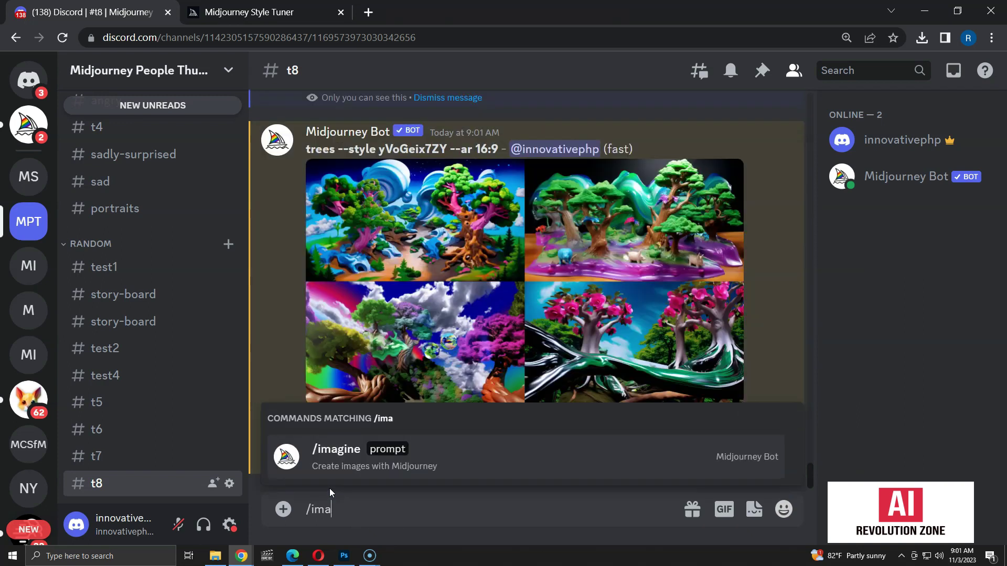
key("Tab")
key("ctrl+v")
left_click(390, 508)
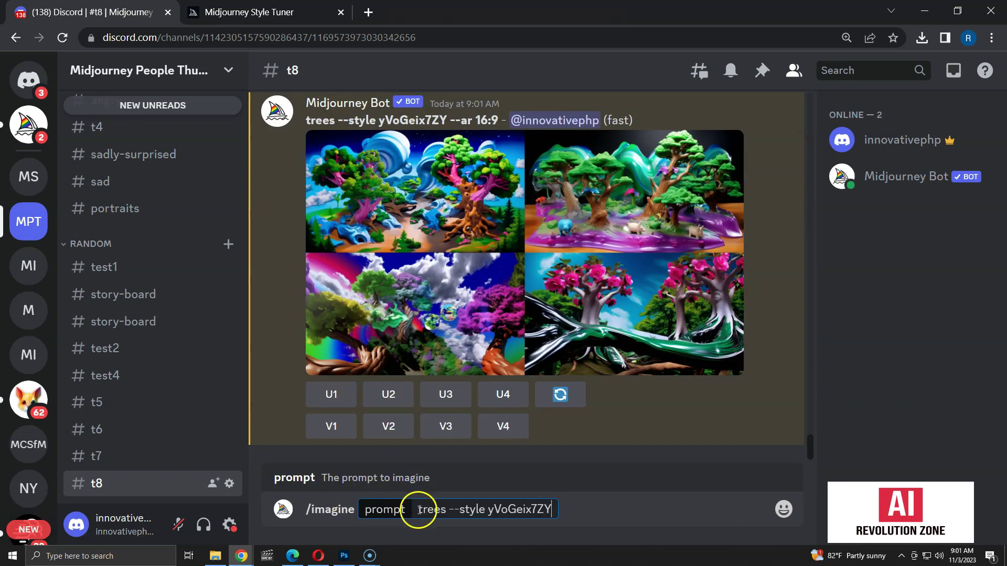
type("contact sheet of")
key("Return")
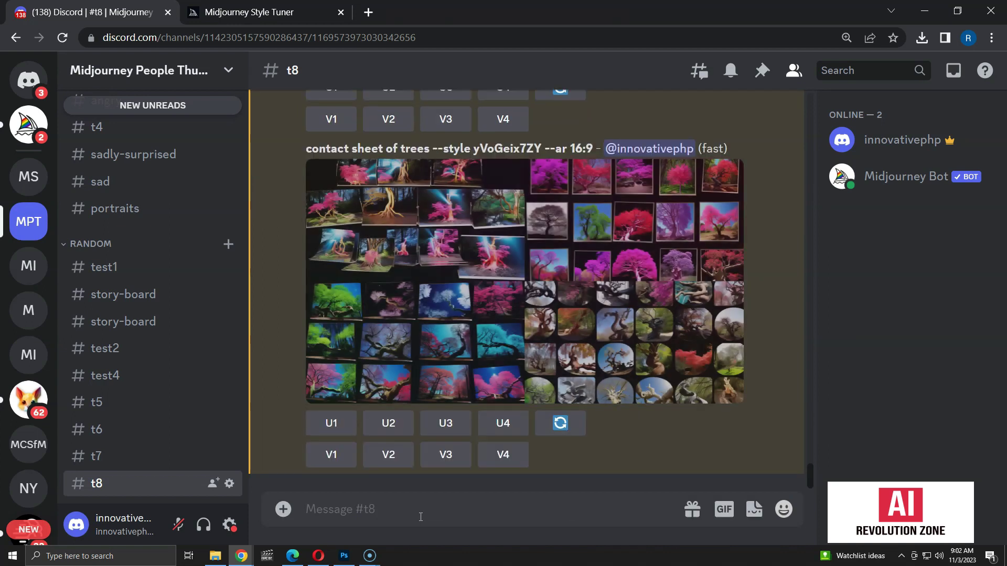
left_click(597, 306)
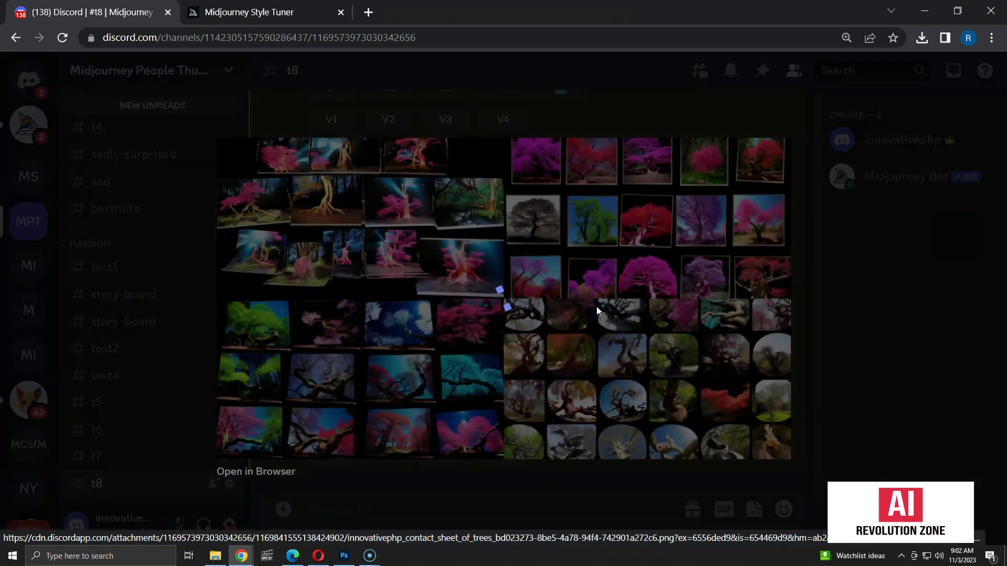
left_click(577, 325)
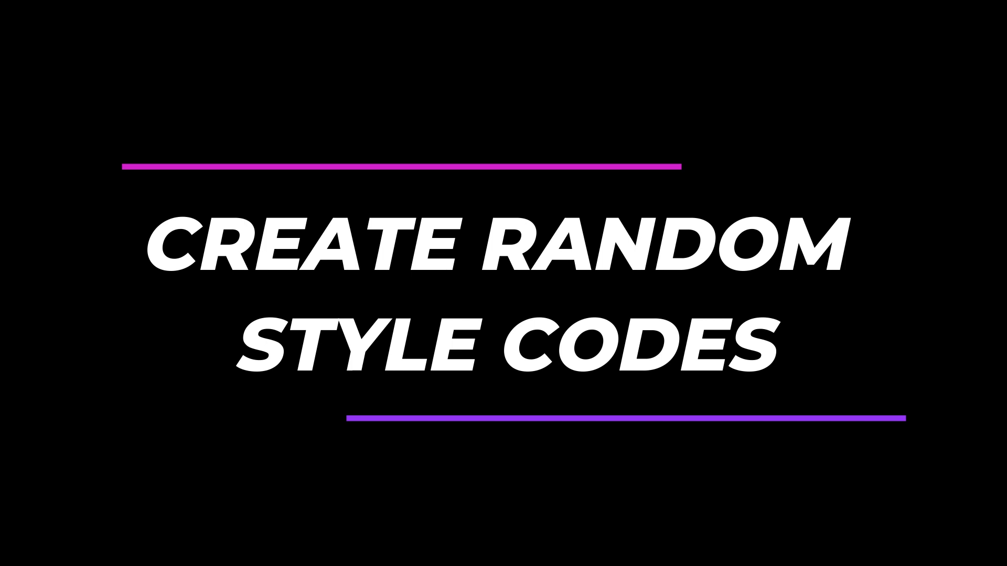
Generate images with /imagine for "personal having a conversation with chatbot, cartoon style --style random"
left_click(316, 507)
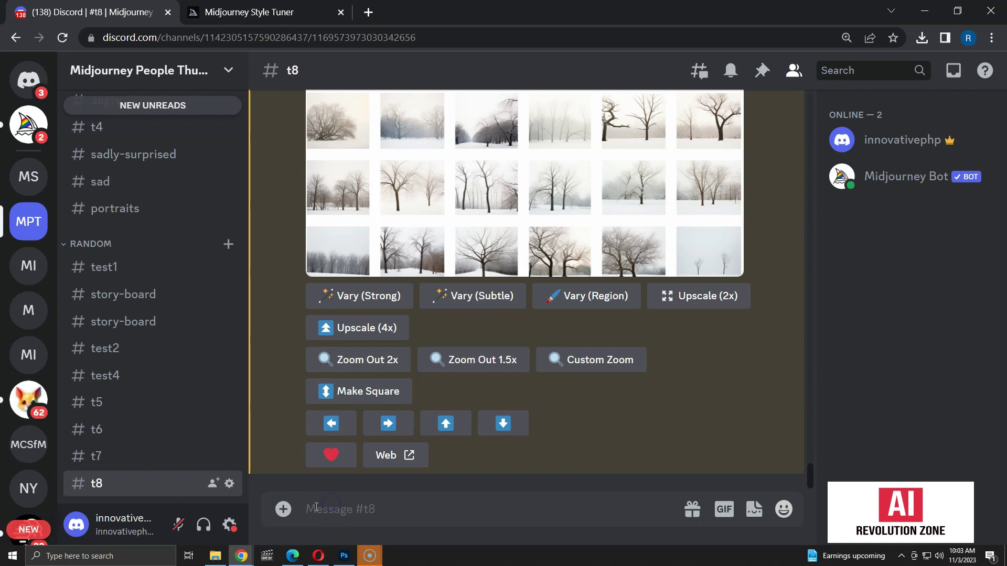
type("/ima")
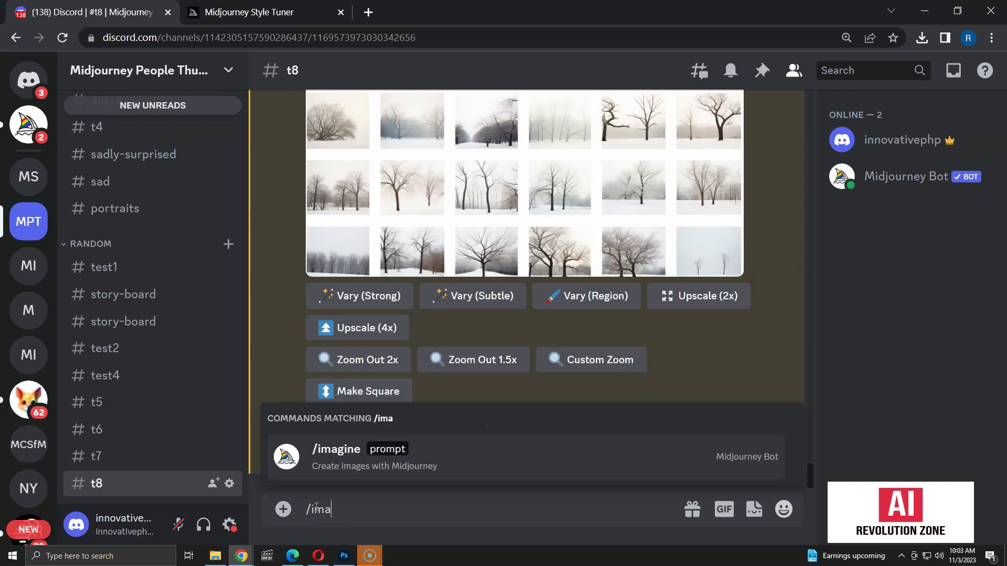
key("Tab")
type("personal having")
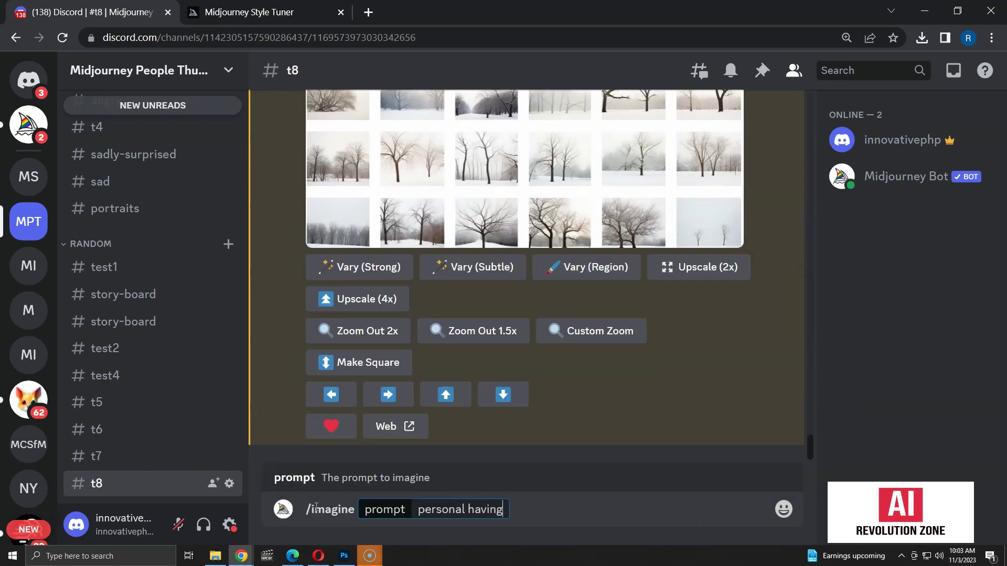
type(" a conversation with chatbp")
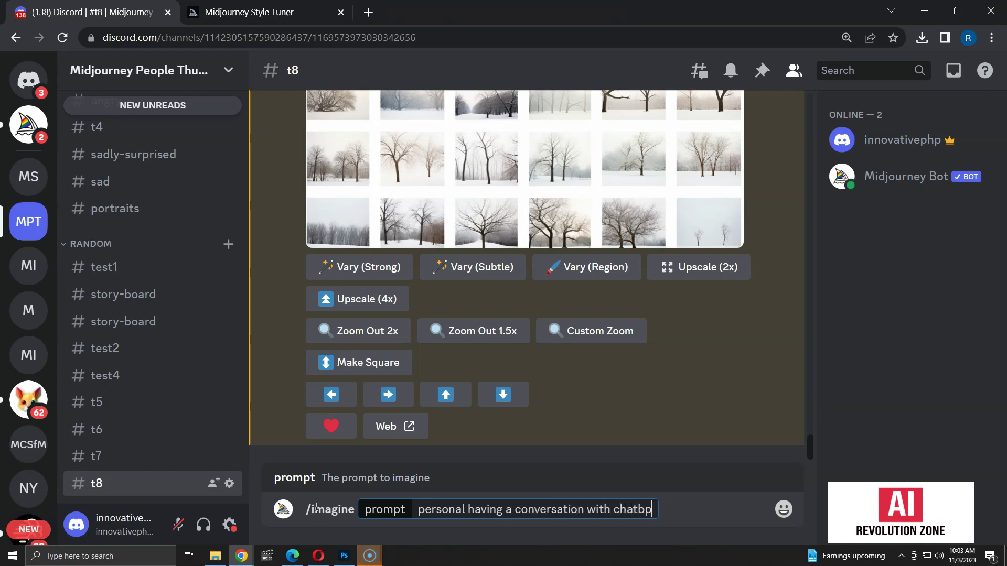
key("BackSpace")
type("ot, cartoon style")
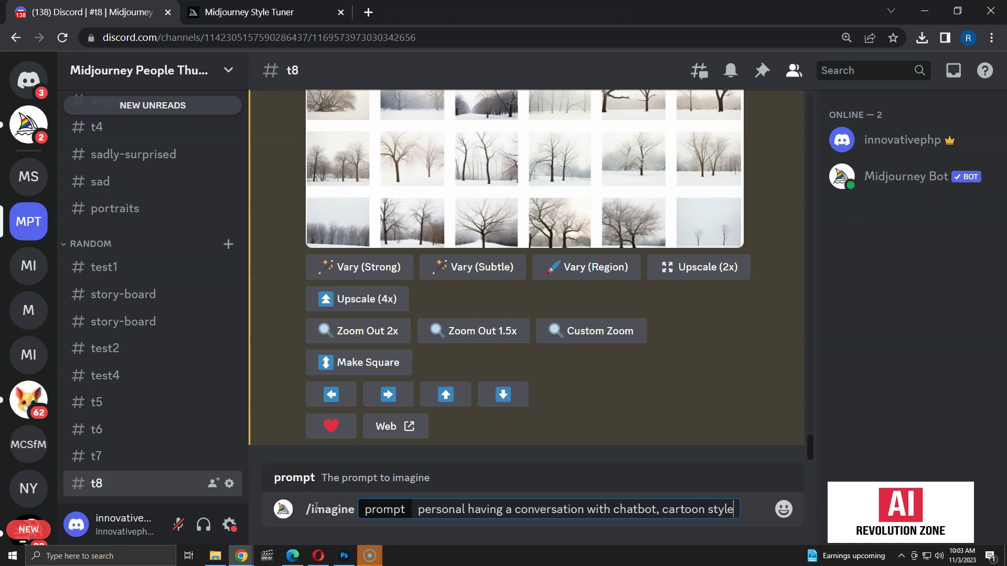
type(" --s")
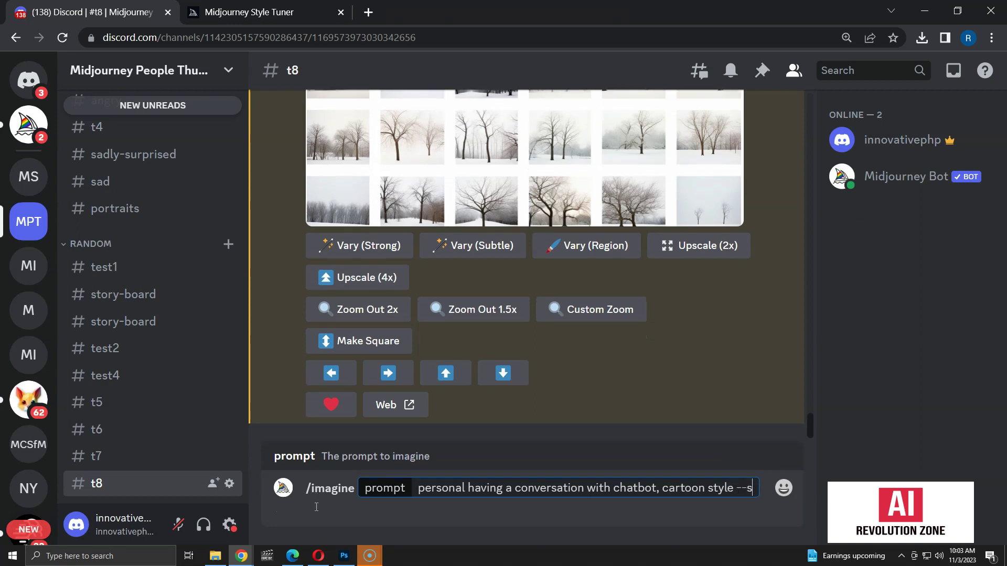
type("tyle")
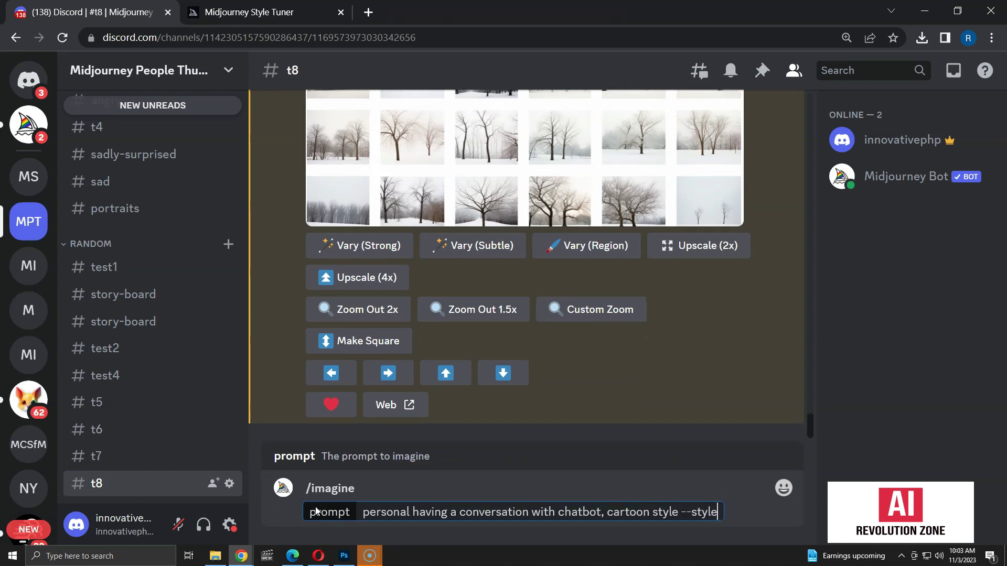
type(" random")
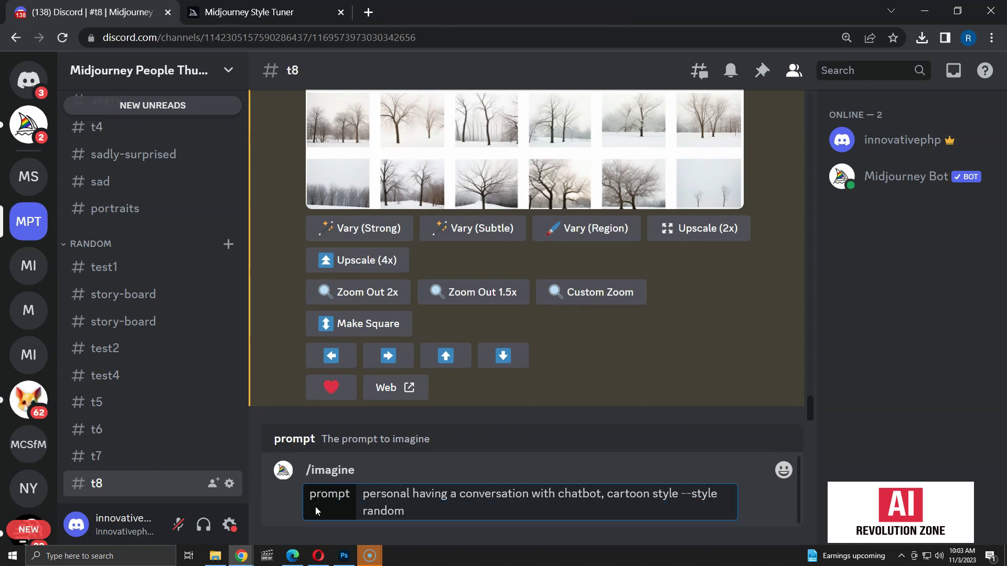
key("Return")
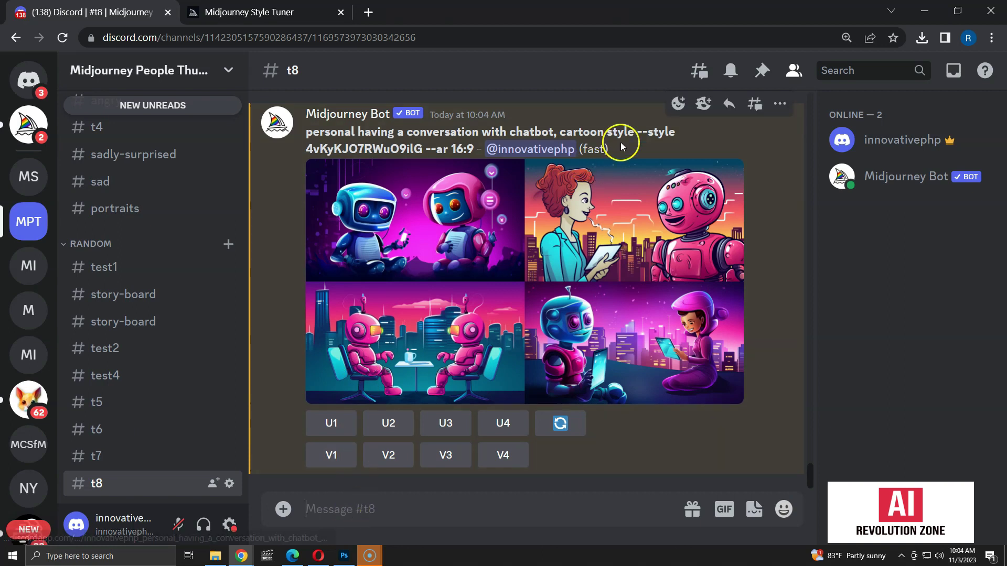
Copy "--style 4vKyKJO7RWuO9ilG" from the chatbot image's prompt text
left_click_drag(638, 131, 423, 150)
right_click(413, 152)
left_click(441, 162)
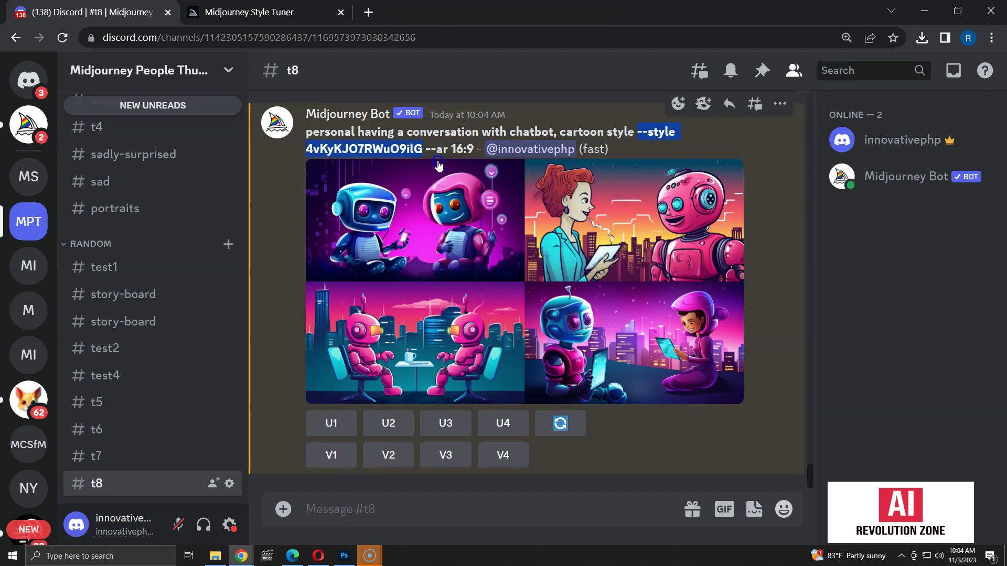
Generate images for "child running after a dog --style 4vKyKJO7RWuO9ilG" and compare them with the chatbot images
left_click(388, 510)
type("/")
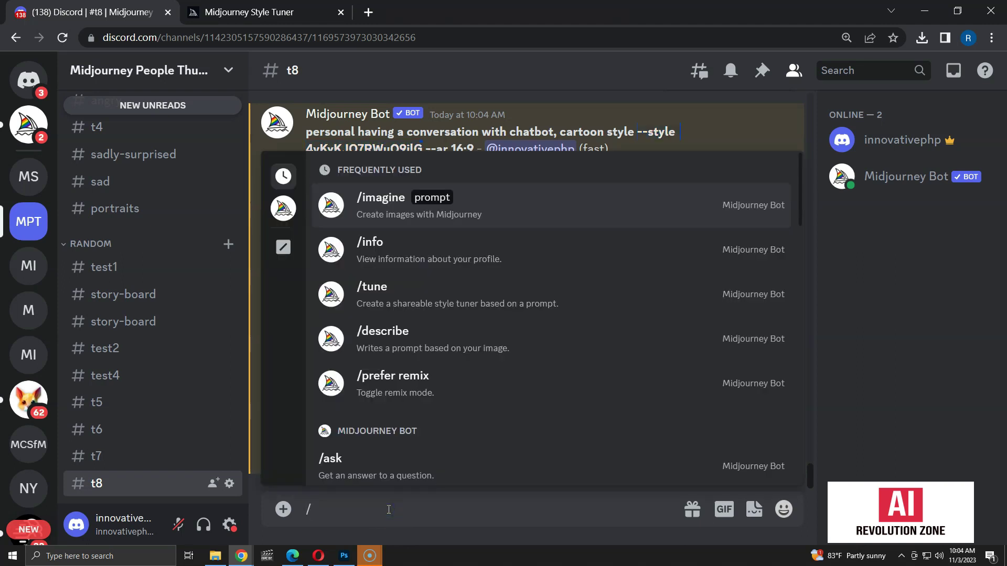
type("ima")
key("Tab")
type("child running after a dog")
key("ctrl+v")
key("Return")
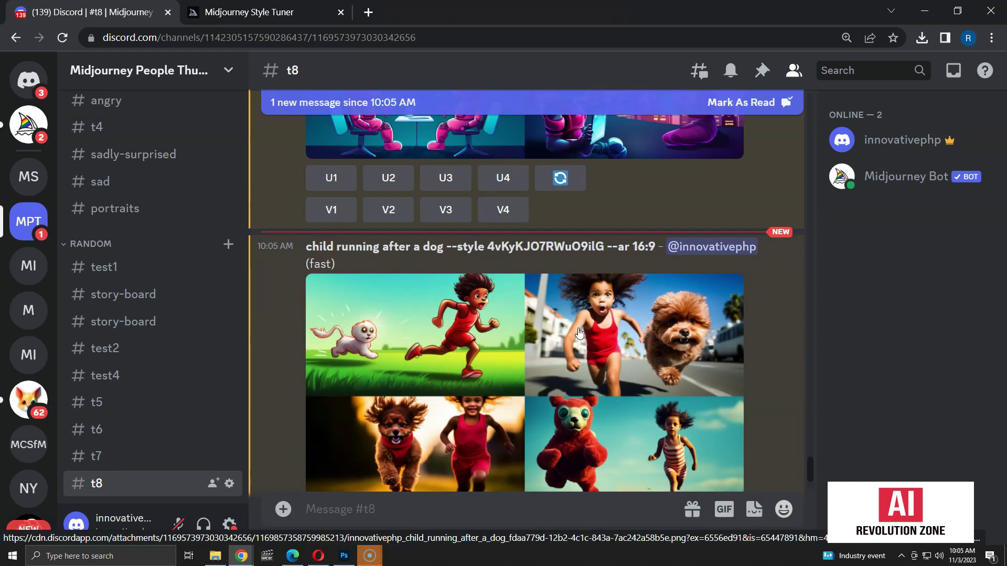
scroll(579, 332, "up", 3)
scroll(578, 333, "up", 2)
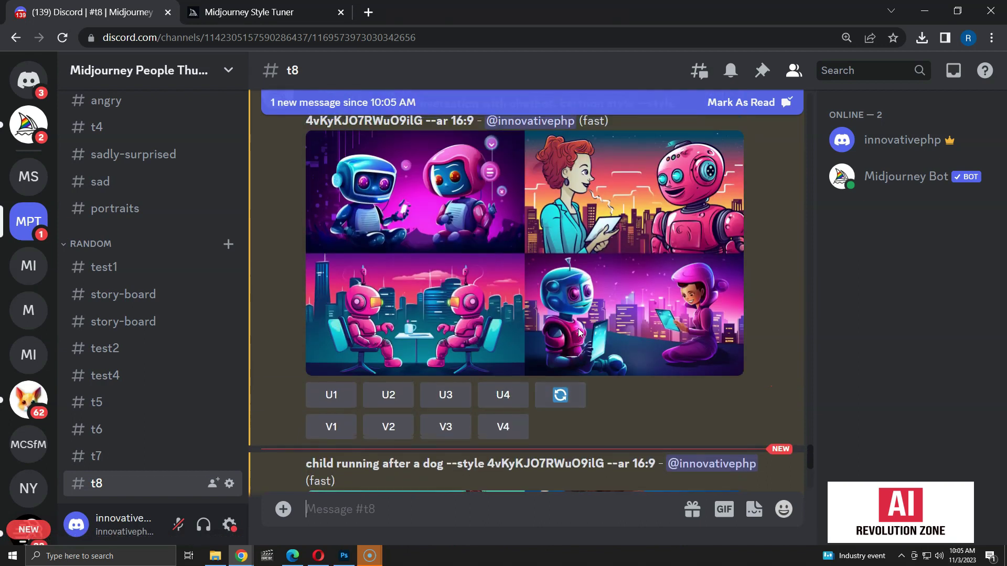
scroll(577, 334, "down", 5)
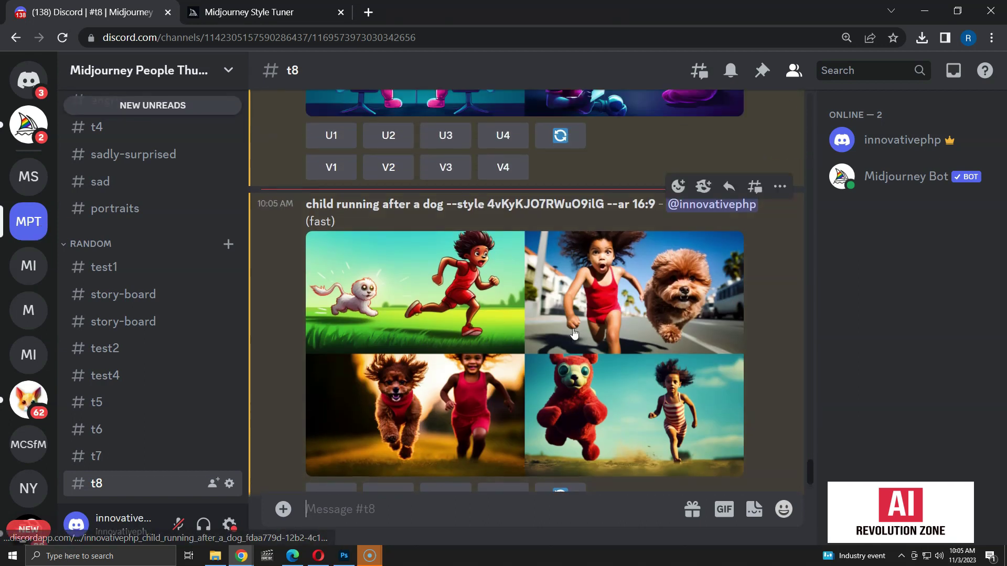
Rerun the child-and-dog prompt with ", cartoon style" added before the style code, and compare the new images with the earlier ones
scroll(532, 322, "down", 2)
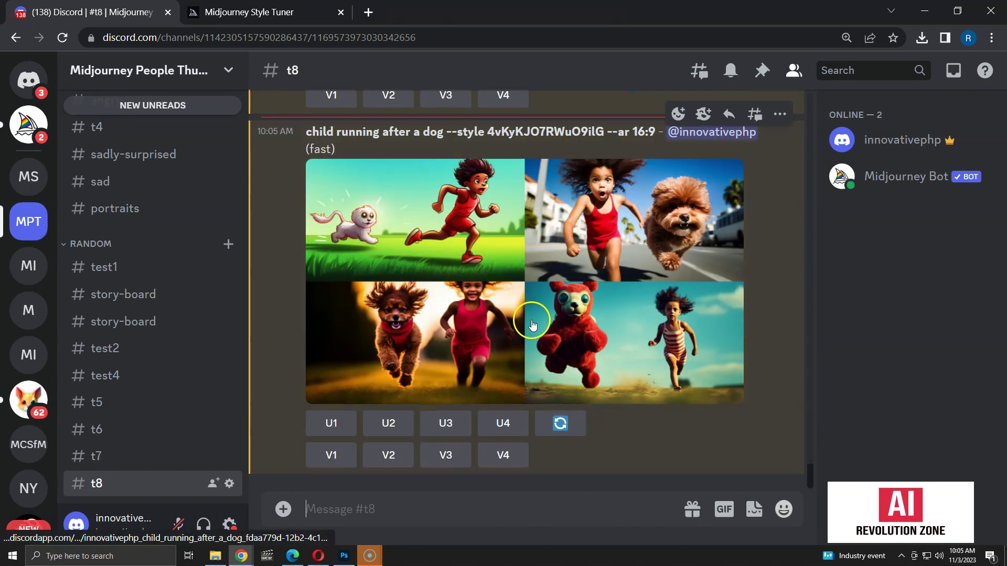
left_click(560, 422)
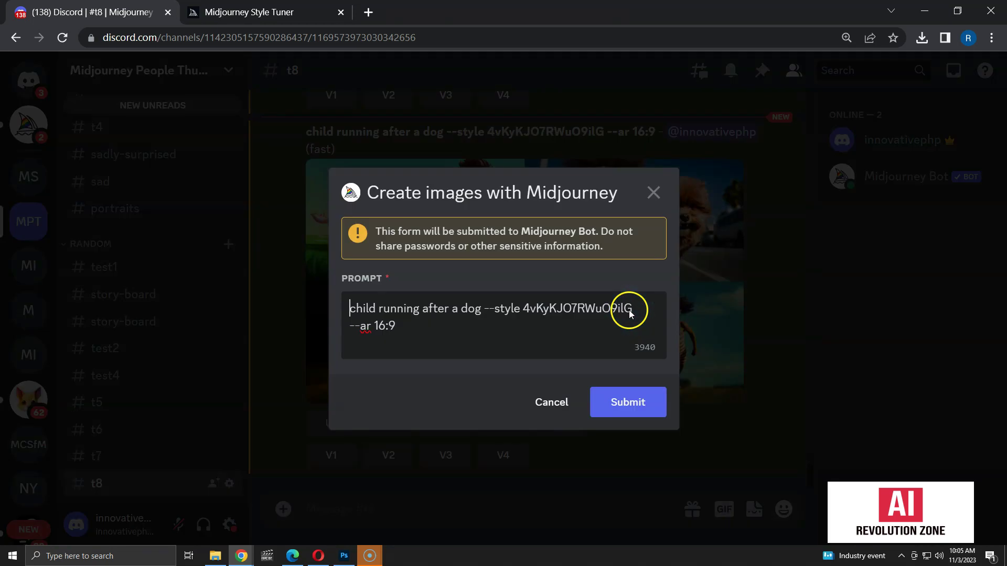
left_click(480, 310)
type(", car")
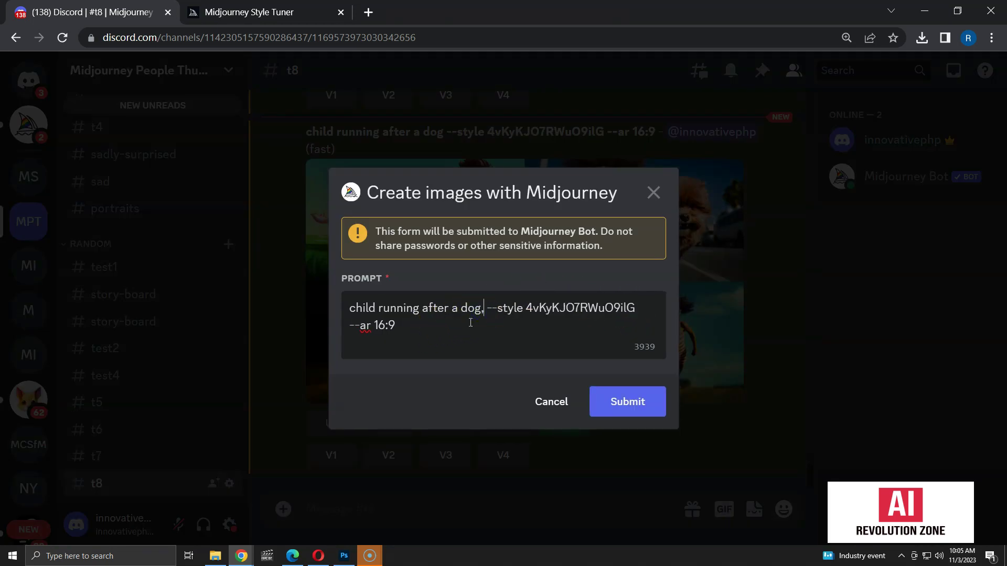
type("tton")
key("BackSpace")
key("BackSpace")
key("BackSpace")
type("oon styl")
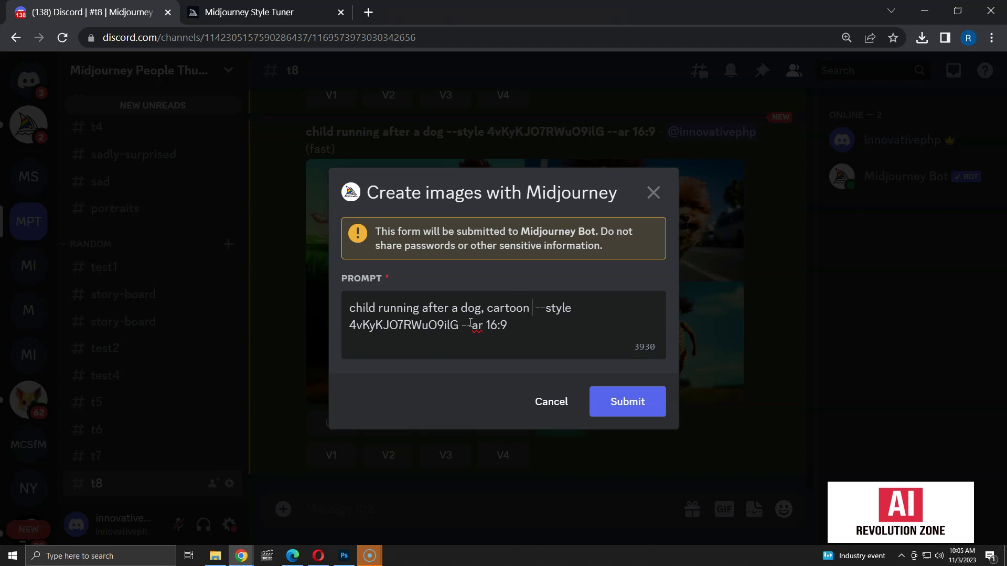
type("e")
left_click(617, 402)
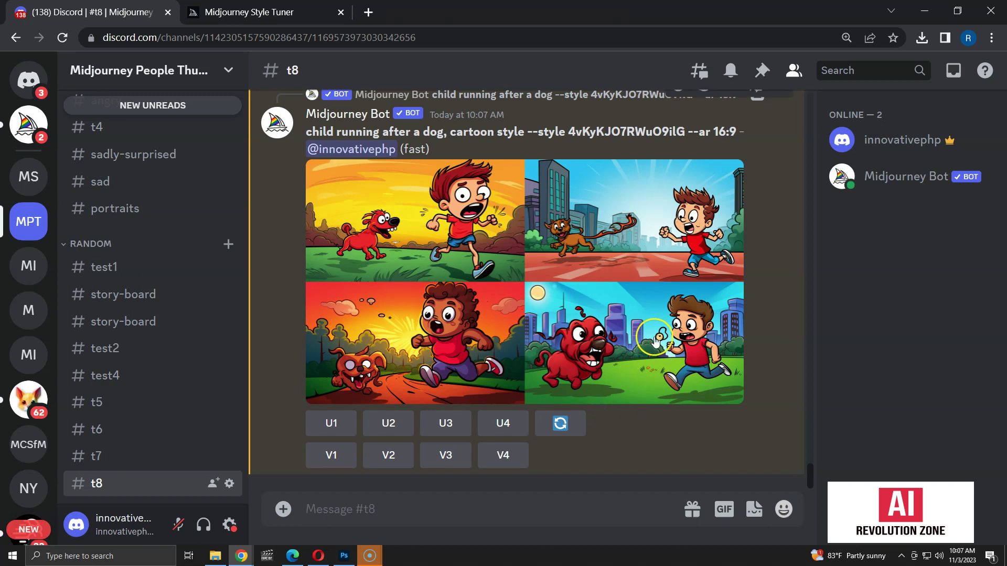
scroll(631, 313, "up", 8)
scroll(630, 307, "up", 5)
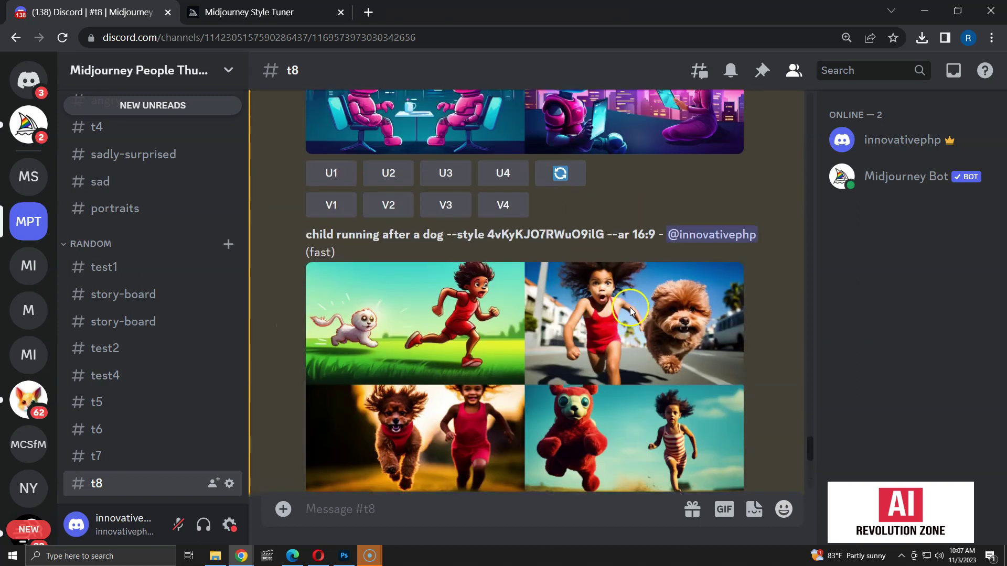
scroll(630, 313, "down", 10)
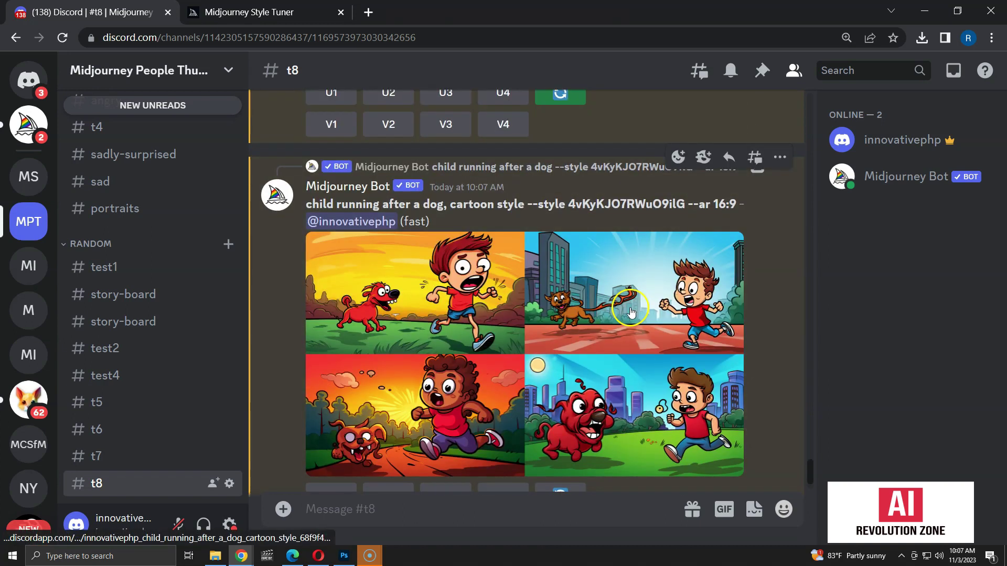
scroll(630, 308, "down", 2)
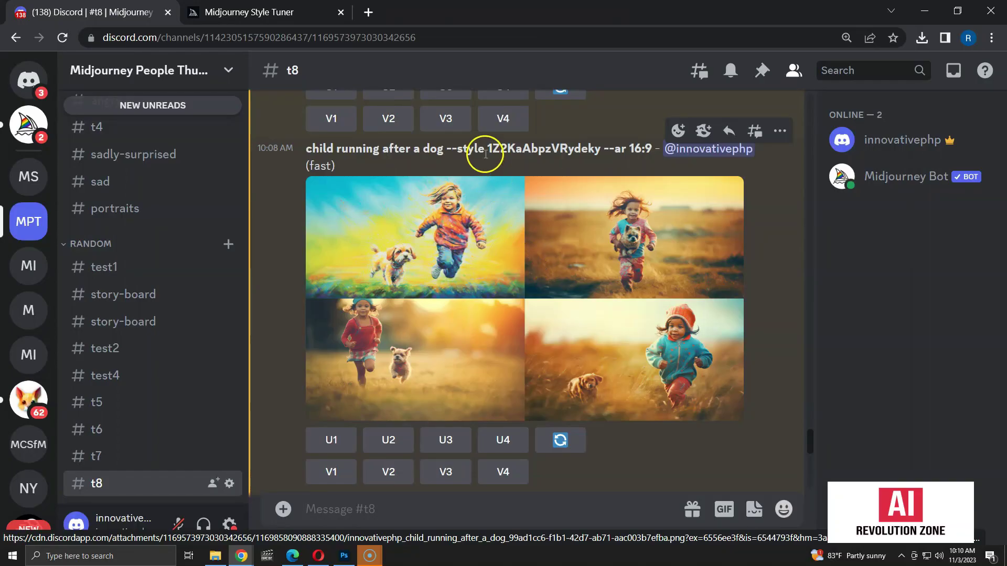
Copy the style code 1Z2KaAbpzVRydeky from the prompt text of the child-and-dog images
left_click_drag(487, 150, 601, 154)
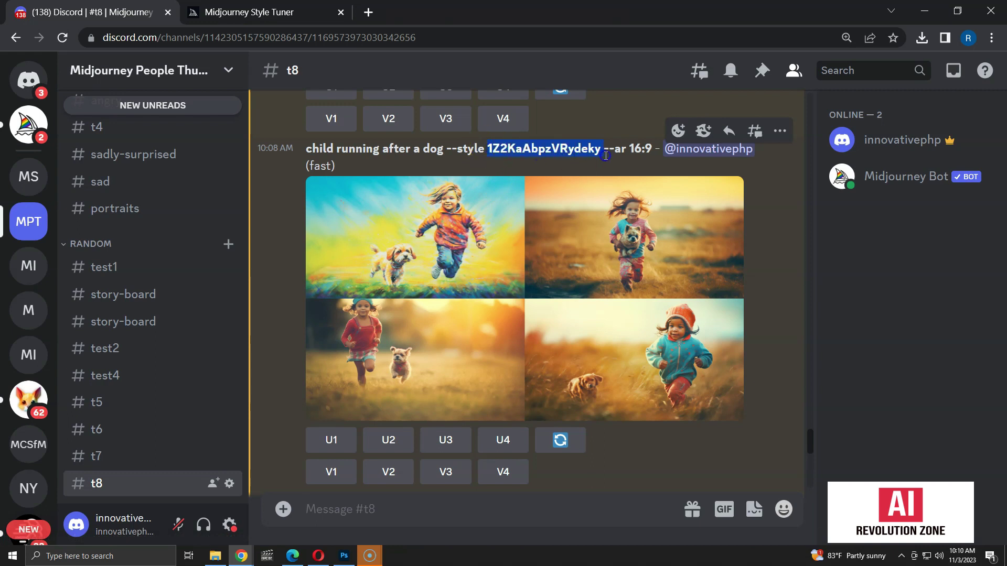
right_click(558, 152)
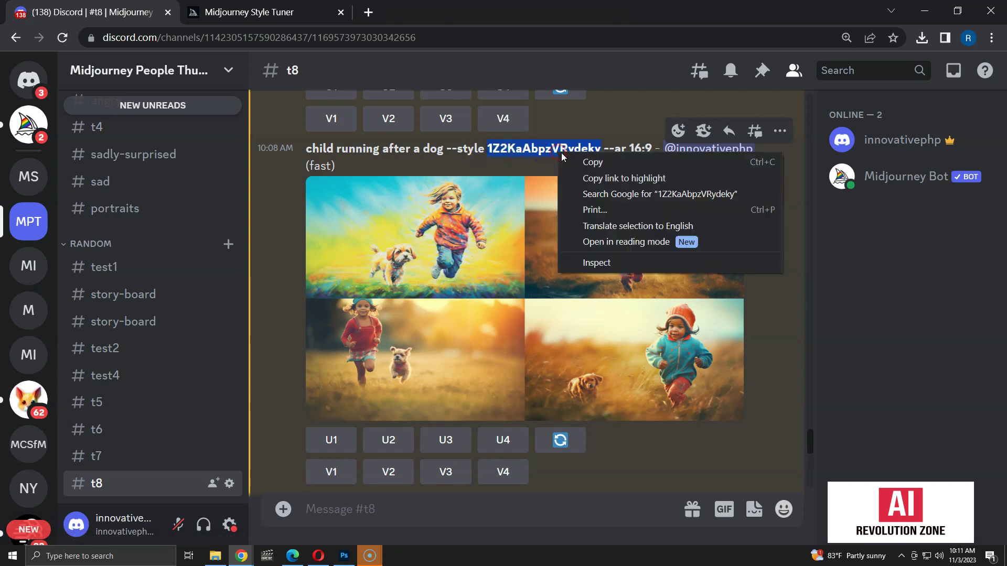
left_click(581, 159)
Look up the copied random style code at tuner.midjourney.com/code/1Z2KaAbpzVRydeky
left_click(246, 11)
left_click(274, 37)
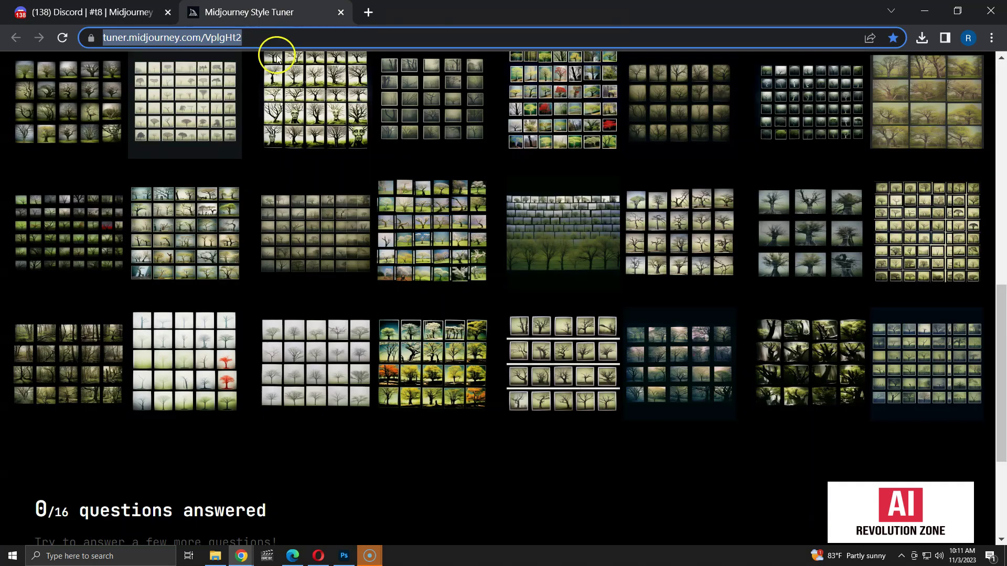
left_click(220, 37)
left_click_drag(239, 37, 351, 40)
type("code/")
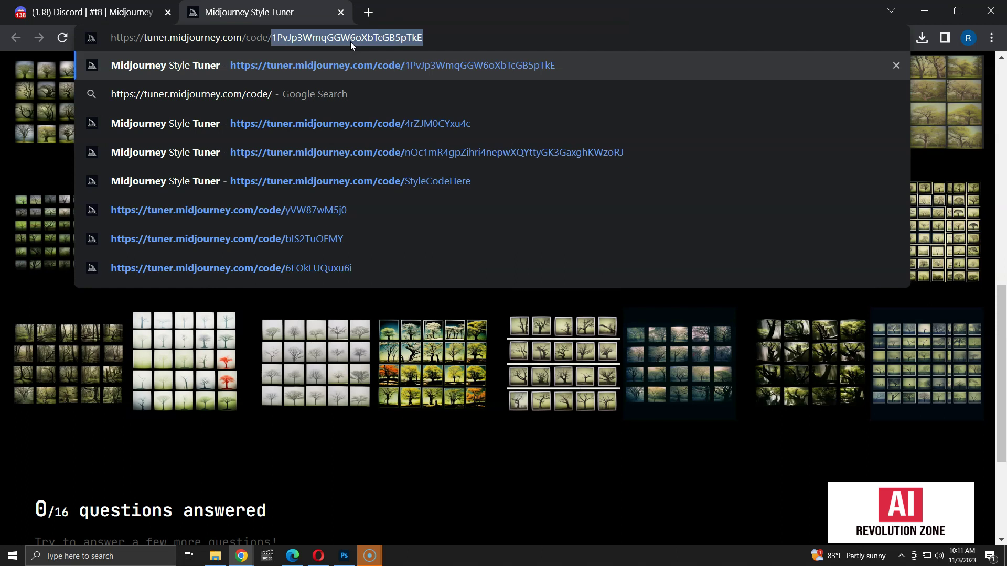
key("ctrl+v")
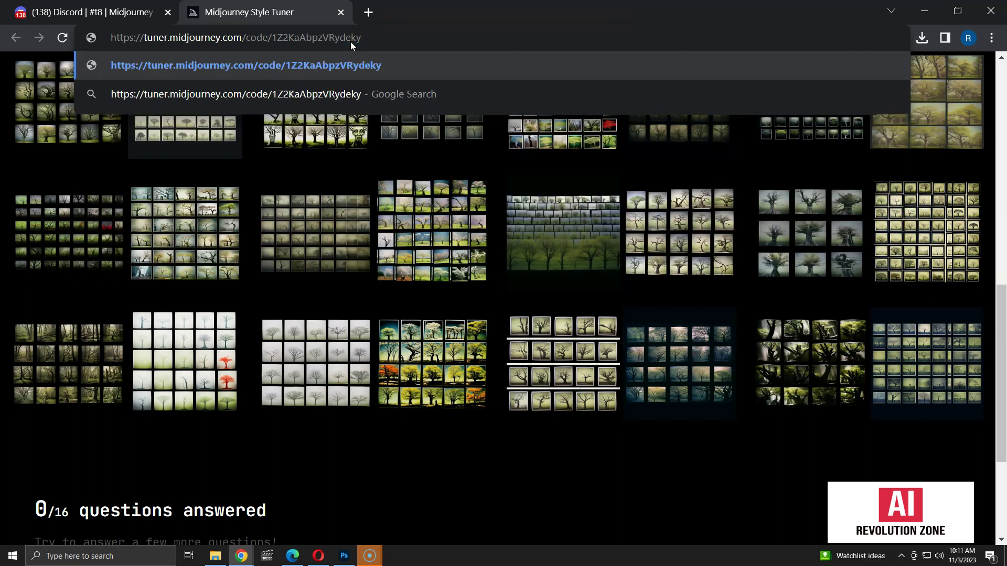
key("Return")
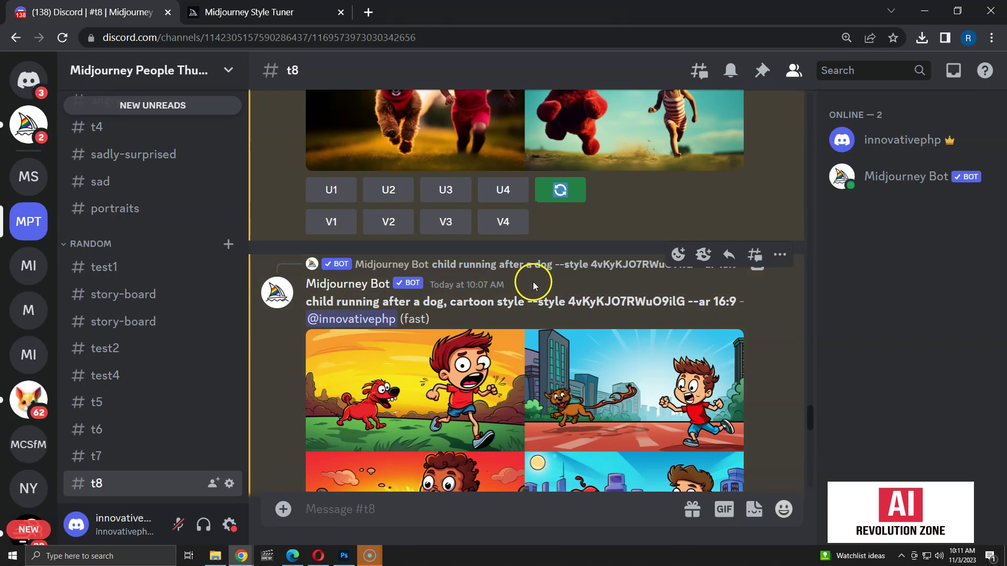
Copy the style code DDtSl7eu from the "contact sheet of trees" image's prompt text in the t8 channel
scroll(536, 291, "up", 15)
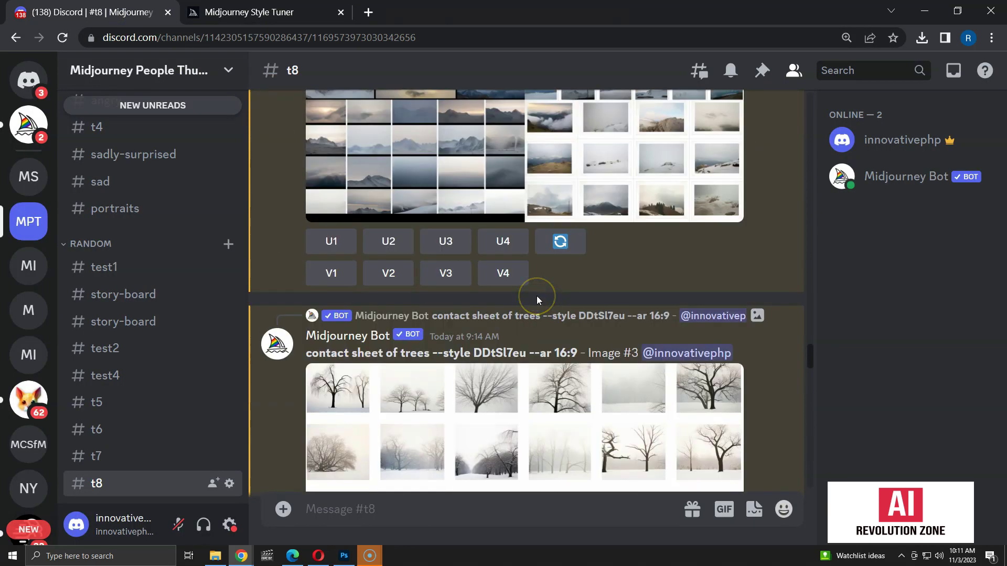
left_click_drag(473, 353, 526, 353)
right_click(519, 359)
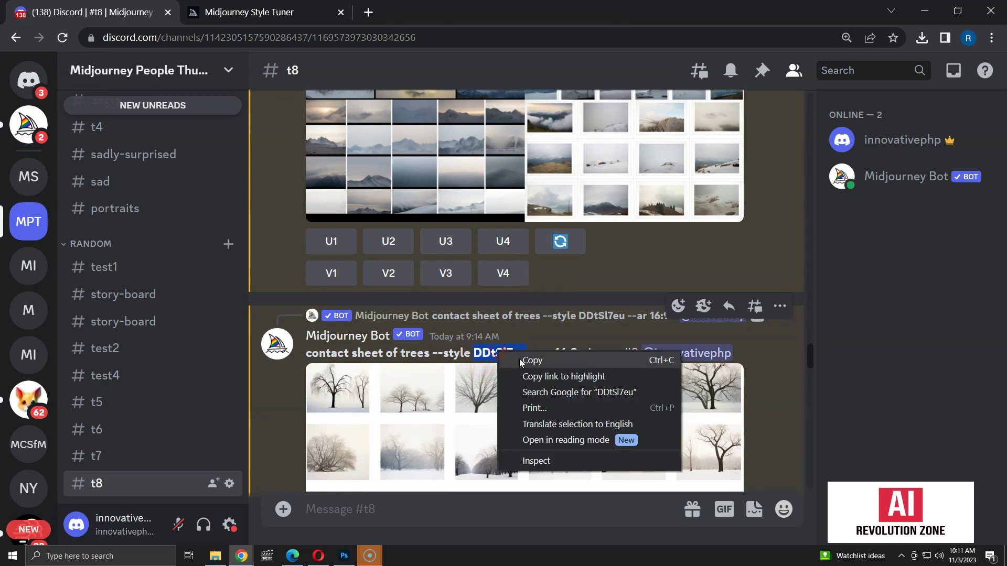
left_click(532, 360)
Open the style tuner page at tuner.midjourney.com/code/DDtSl7eu and examine which options are selected in each row
left_click(262, 10)
left_click_drag(207, 38, 364, 37)
type("code/")
key("ctrl+v")
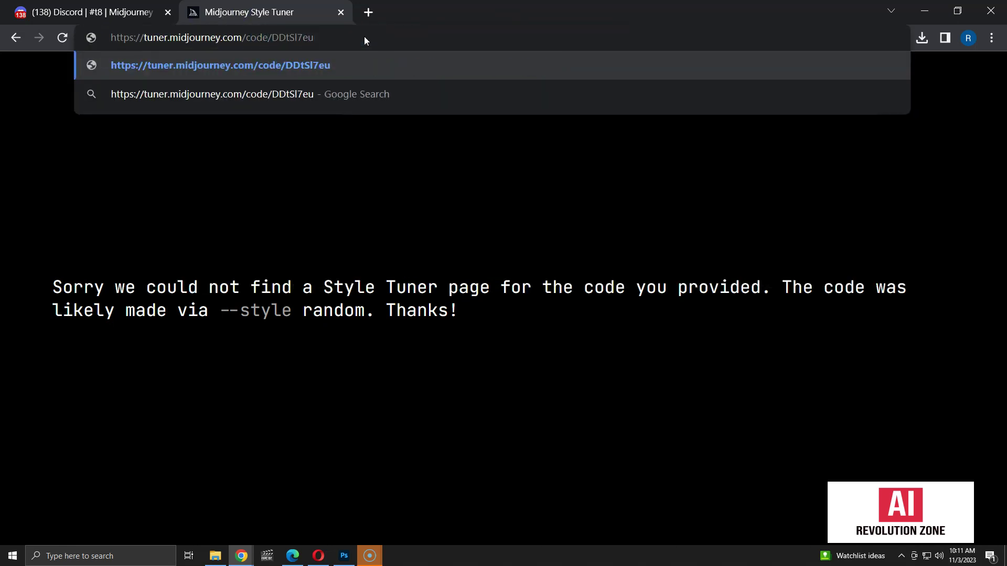
key("Return")
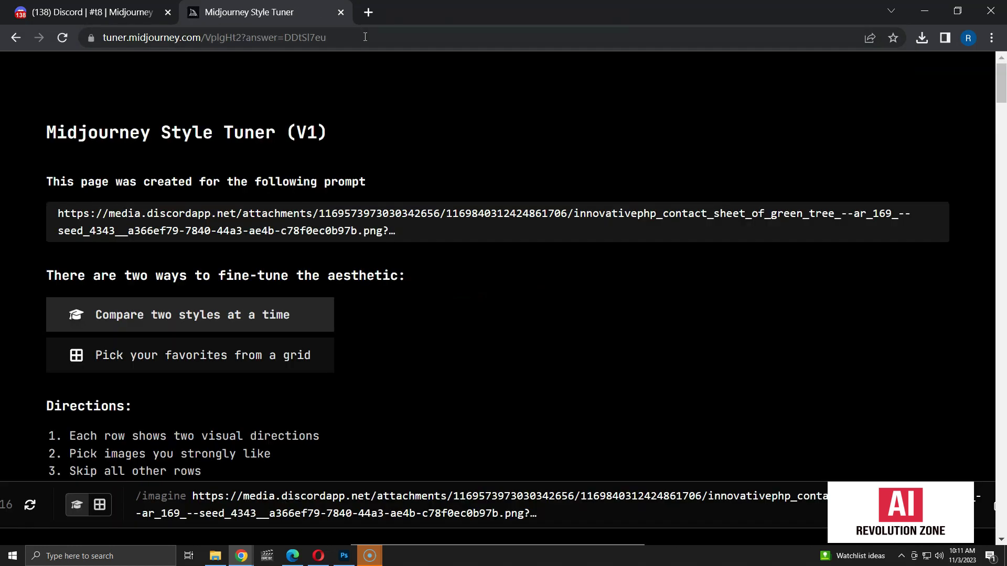
scroll(454, 113, "down", 10)
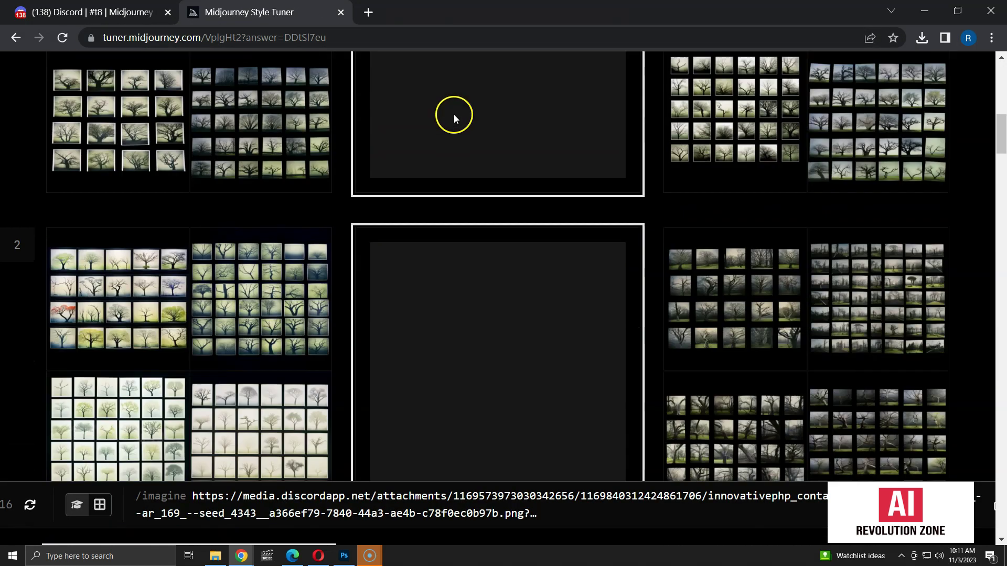
scroll(454, 119, "up", 3)
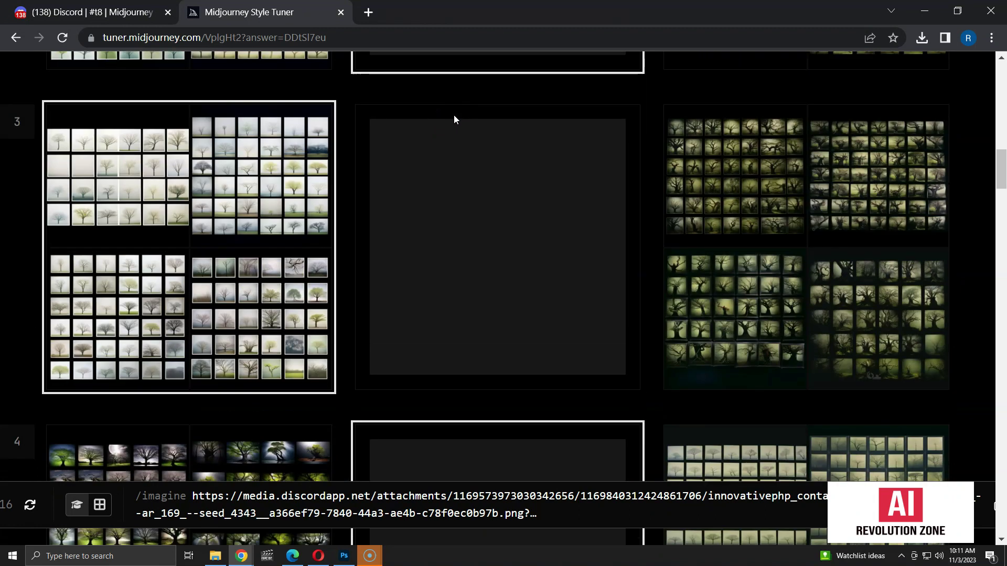
scroll(454, 115, "down", 20)
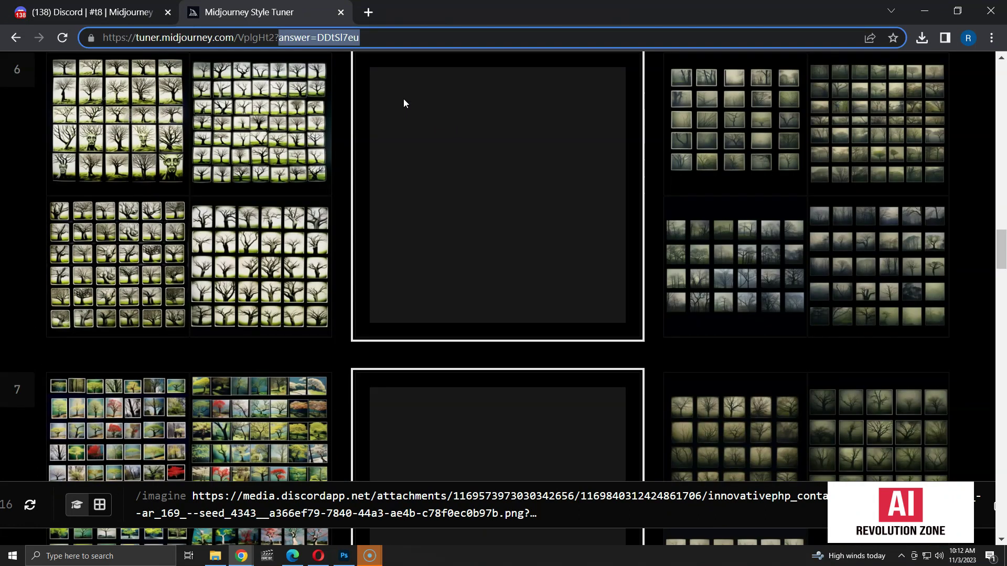
left_click_drag(1002, 286, 1003, 515)
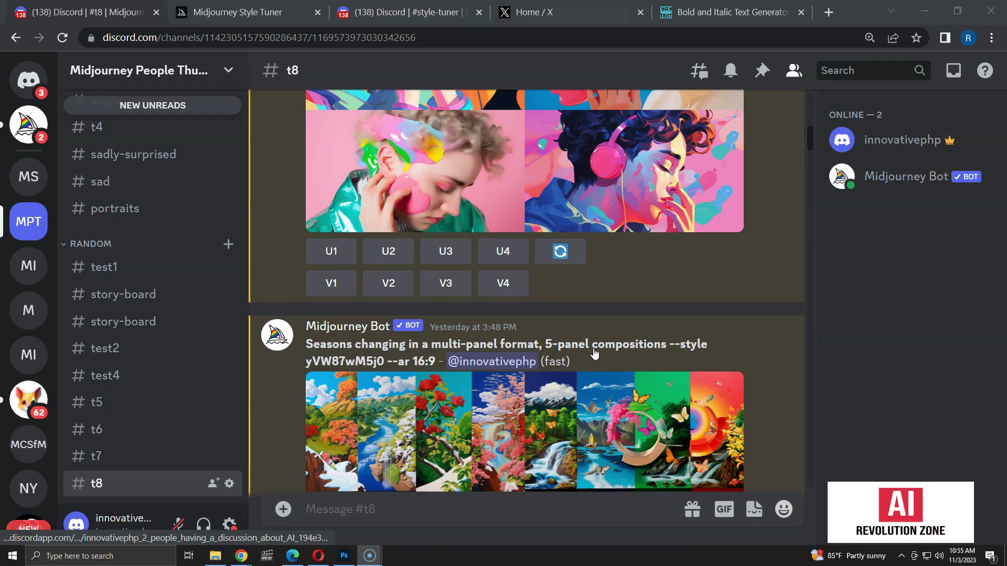
Copy "--style yVW87wM5j0" from the prompt of the content creator laptop illustration in the t8 channel
scroll(594, 354, "up", 5)
scroll(594, 354, "up", 2)
scroll(594, 354, "down", 5)
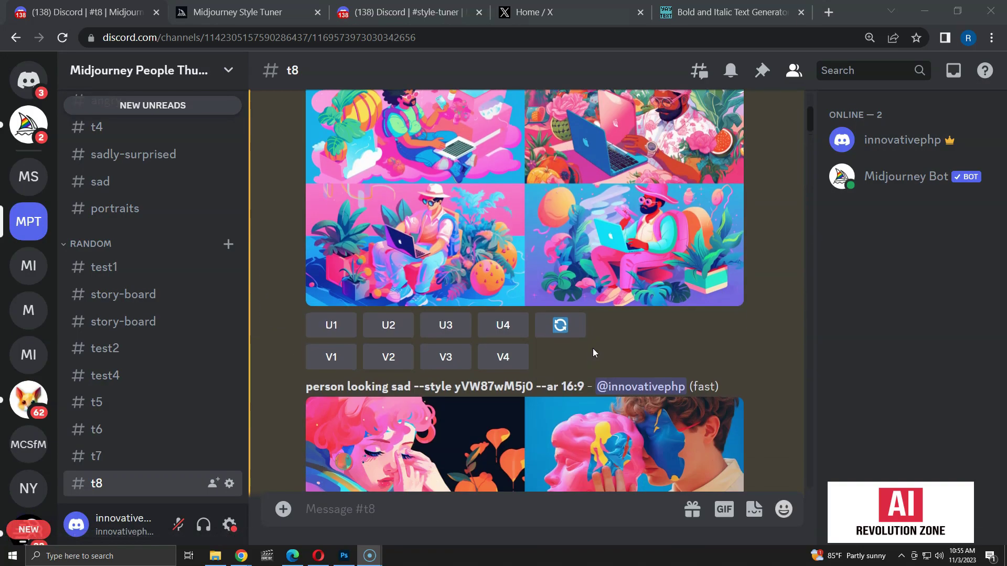
scroll(594, 354, "up", 3)
left_click(662, 205)
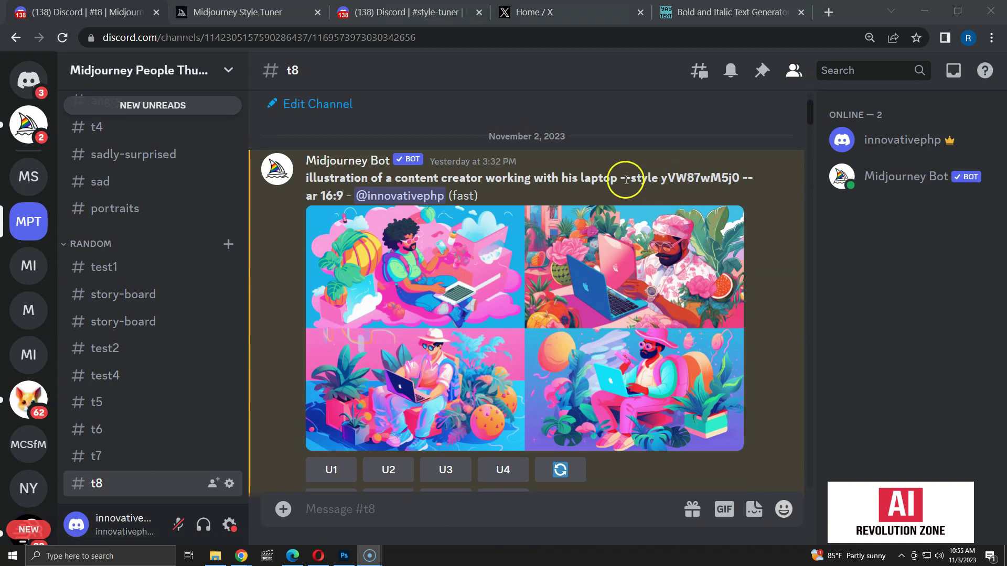
left_click_drag(620, 179, 739, 178)
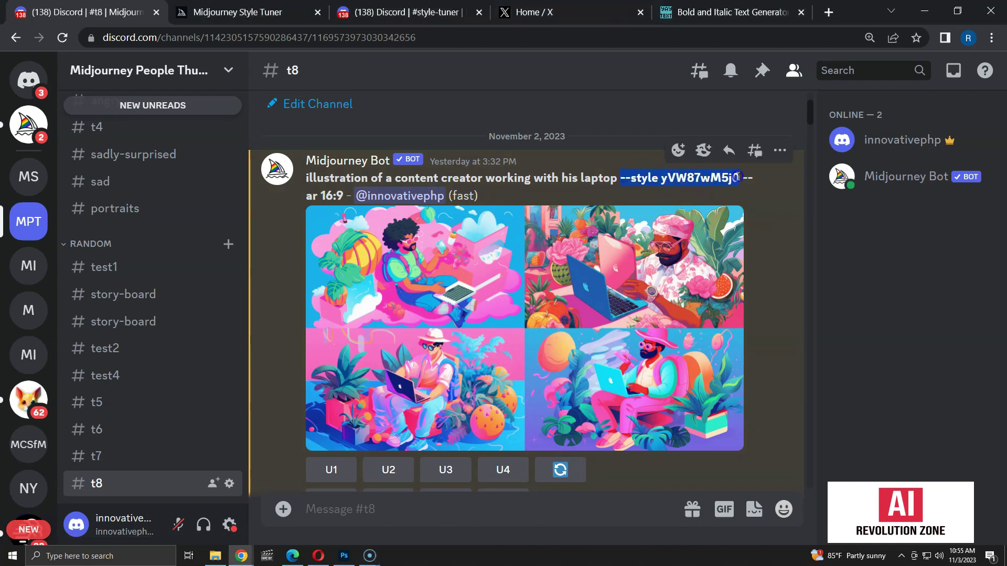
right_click(716, 178)
left_click(735, 185)
Enter the /imagine prompt "a dark rain forest --style yVW87wM5j0" without submitting it
left_click(371, 505)
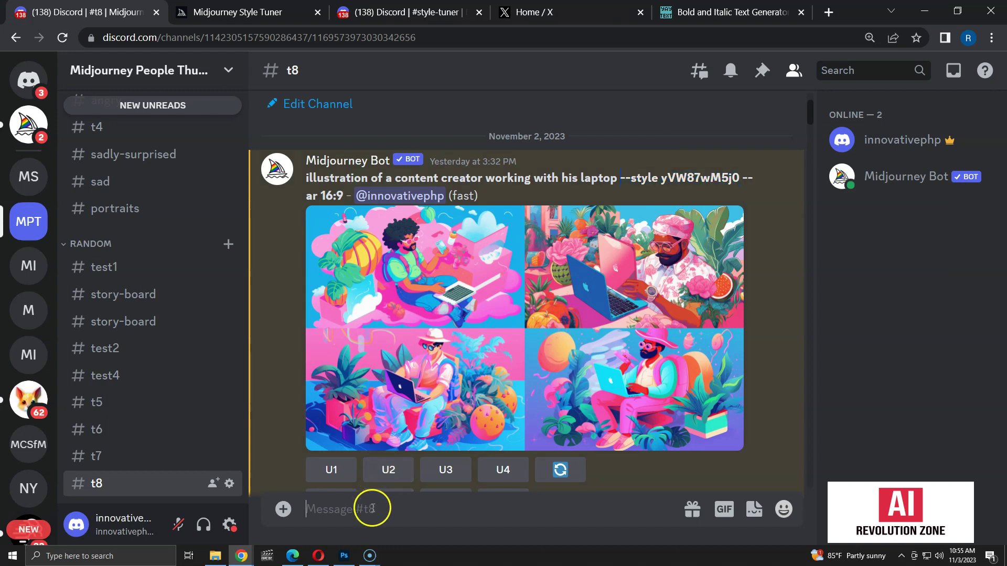
type("/imagi")
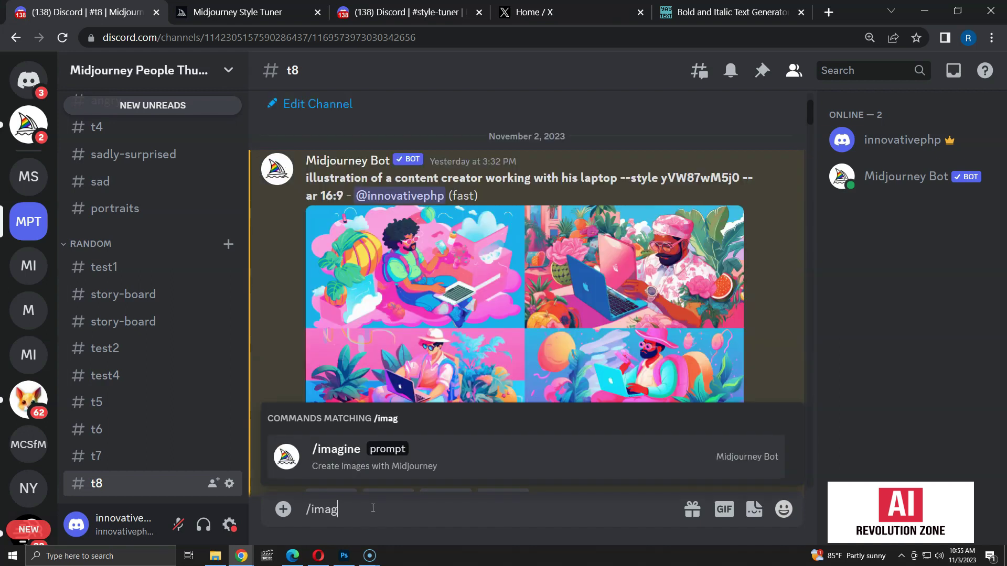
key("Tab")
type("a da")
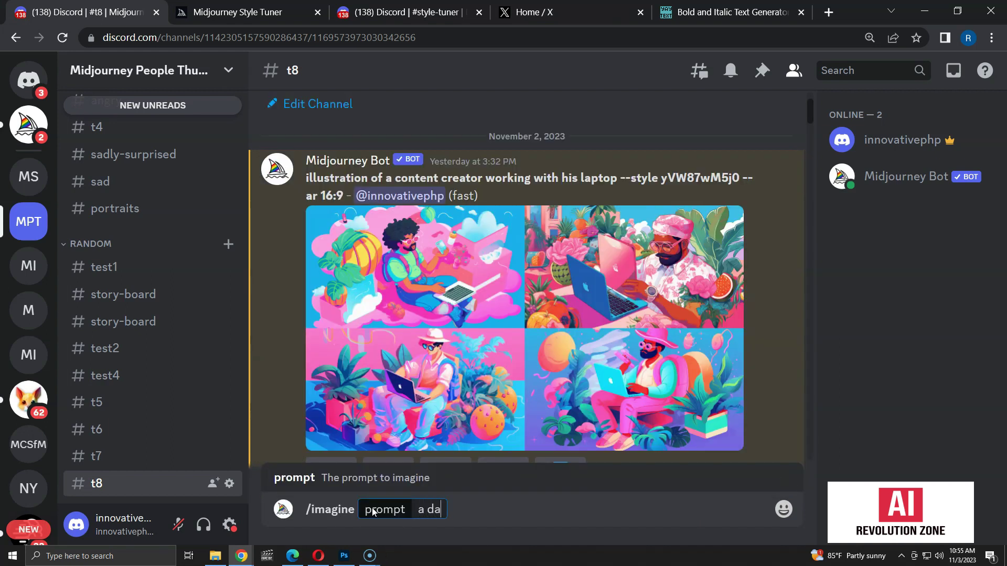
type("rk rain forest")
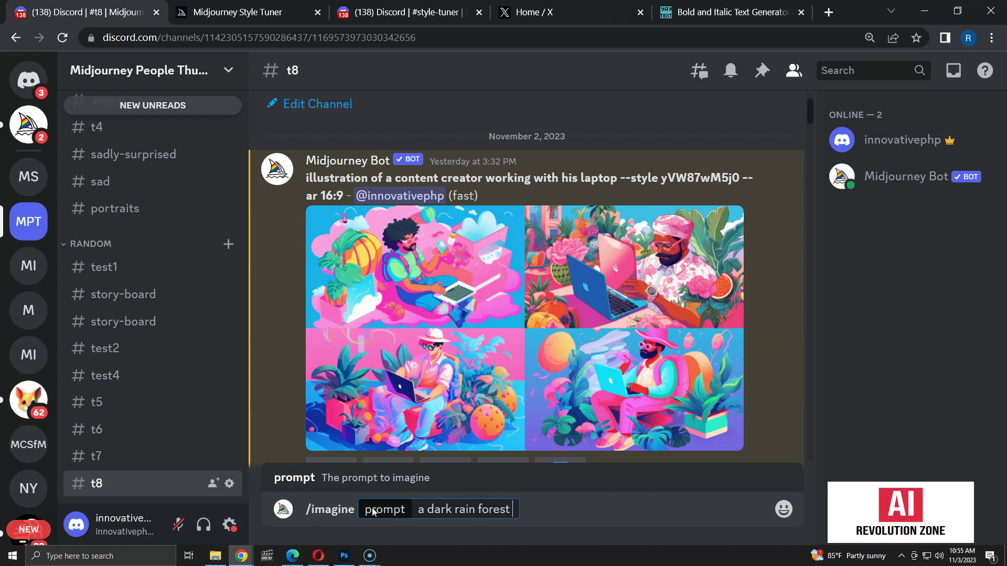
key("ctrl+v")
Copy the style code DmL9WgxM from the prompt of the "2 people having a discussion about AI" images
scroll(424, 359, "down", 10)
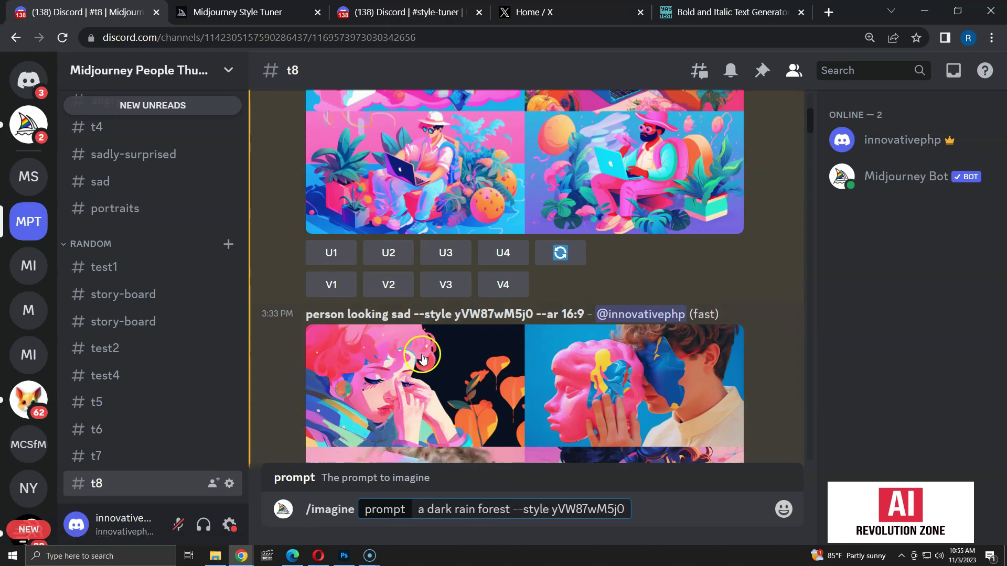
scroll(461, 333, "down", 5)
scroll(461, 336, "down", 7)
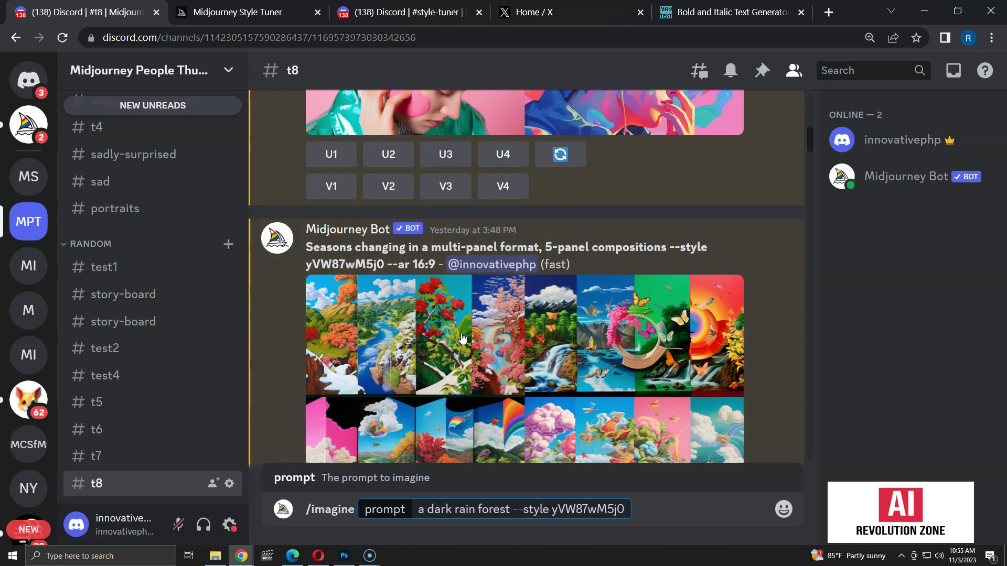
scroll(461, 333, "up", 3)
scroll(461, 333, "down", 8)
double_click(575, 117)
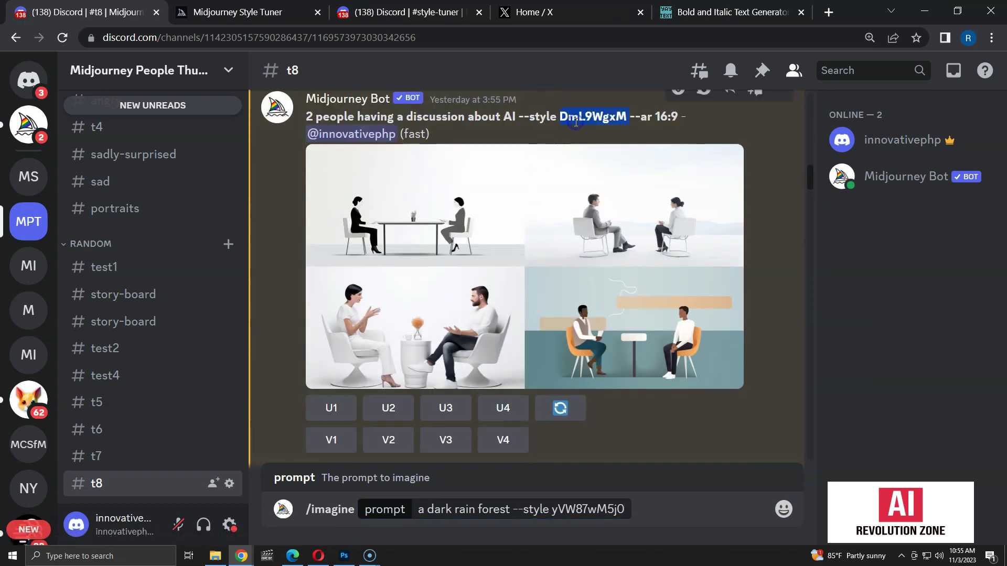
Append "-DmL9WgxM" to the dark rain forest prompt's style code and generate the images
left_click(630, 514)
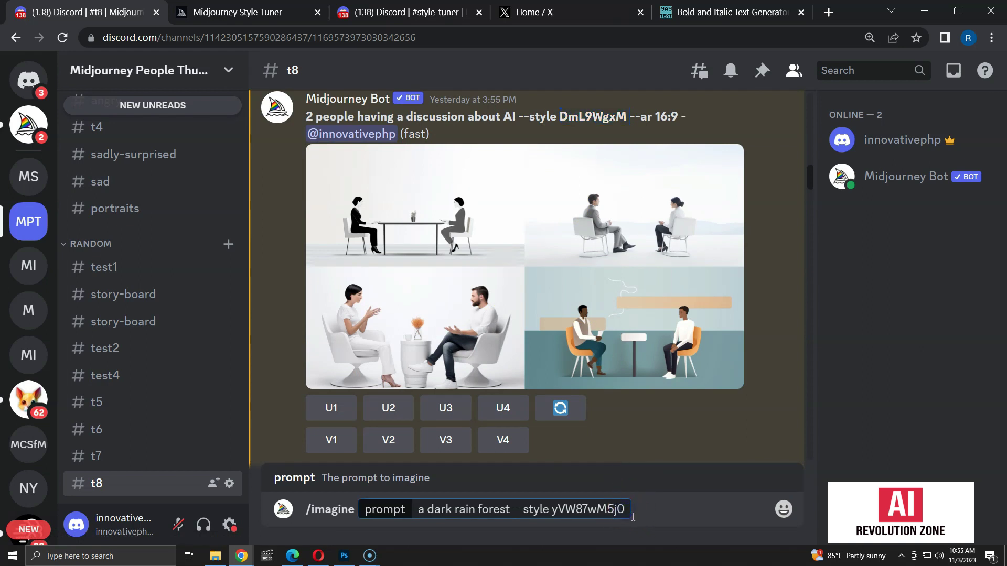
type("-")
key("ctrl+v")
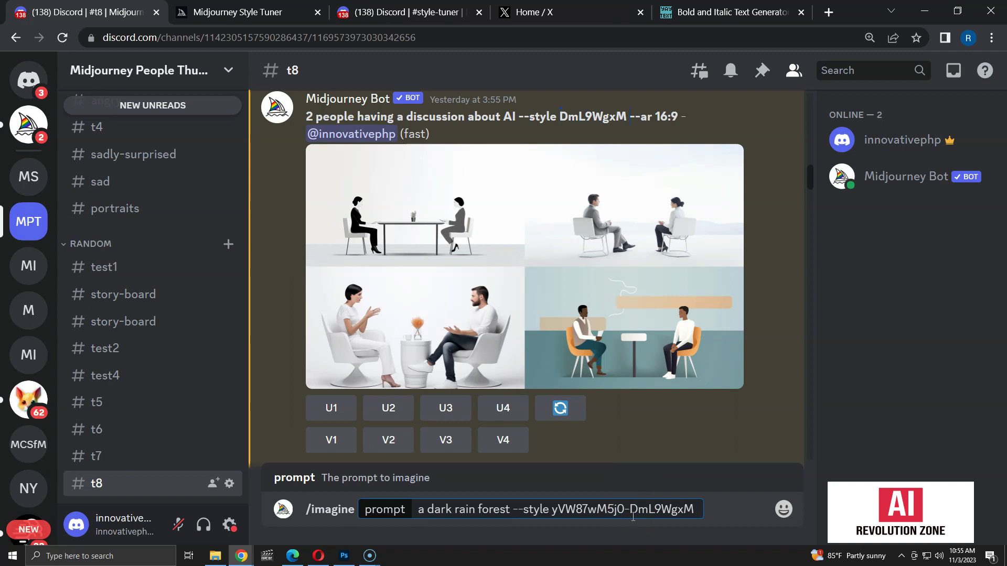
key("Return")
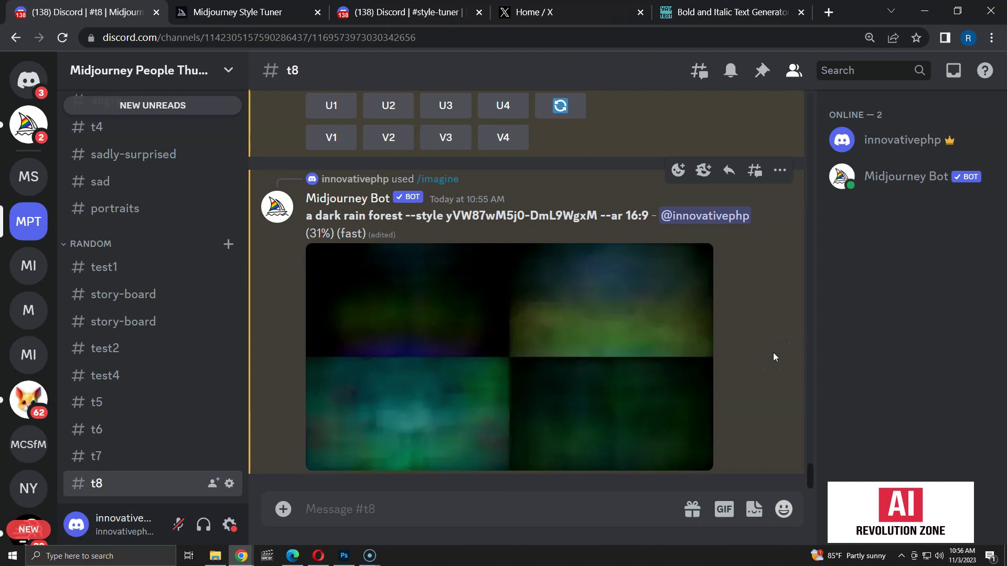
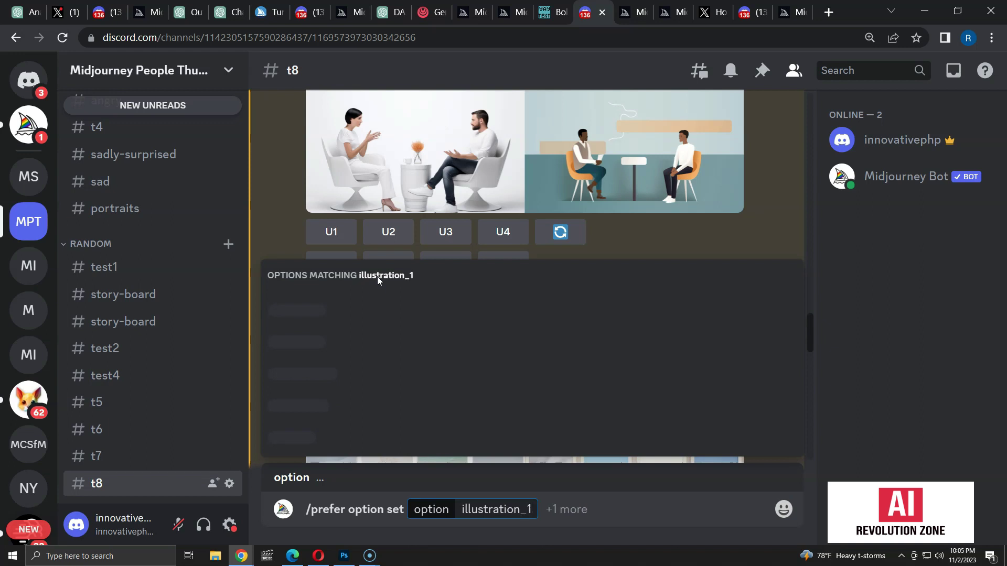
Add the value field to the /prefer option set command for the option illustration_1
key("Tab")
left_click(292, 436)
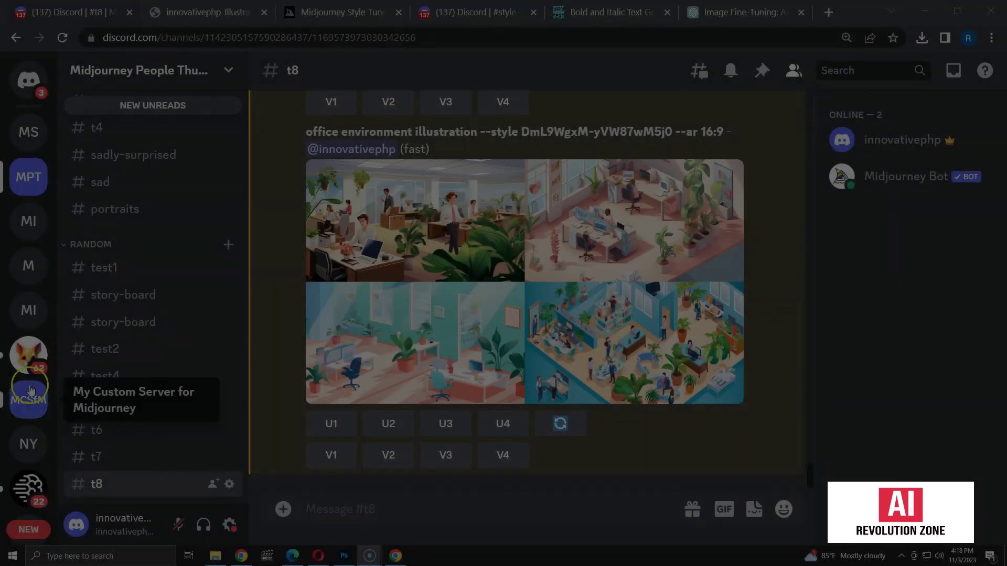
Create a server from scratch for me and my friends, named "Custom Midjourney Styles"
scroll(27, 376, "down", 7)
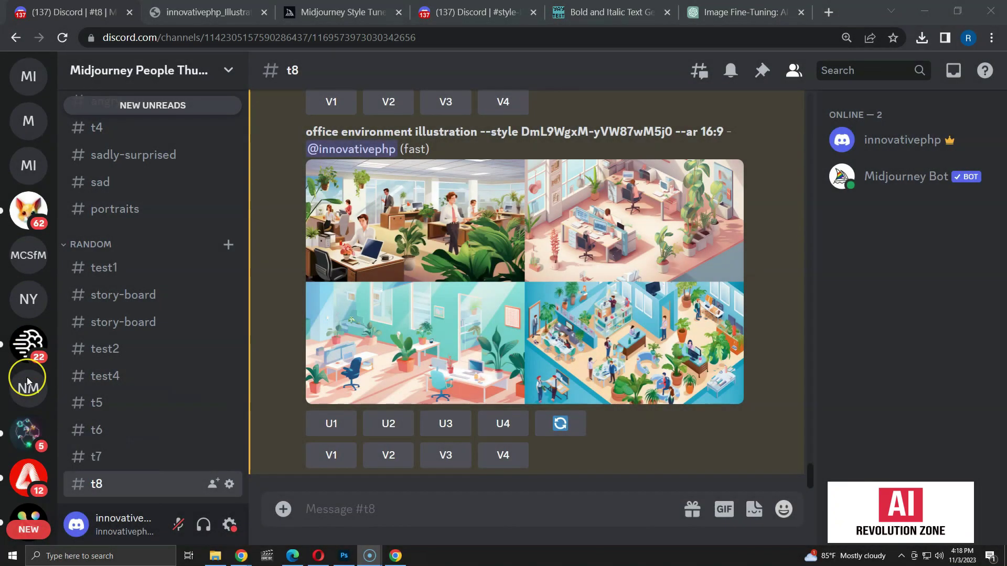
scroll(27, 376, "down", 4)
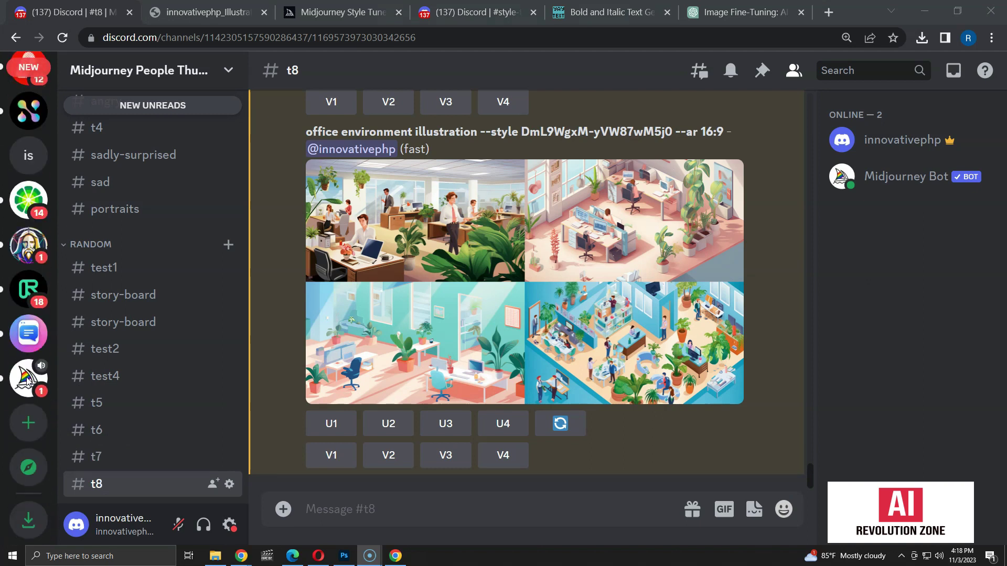
left_click(23, 427)
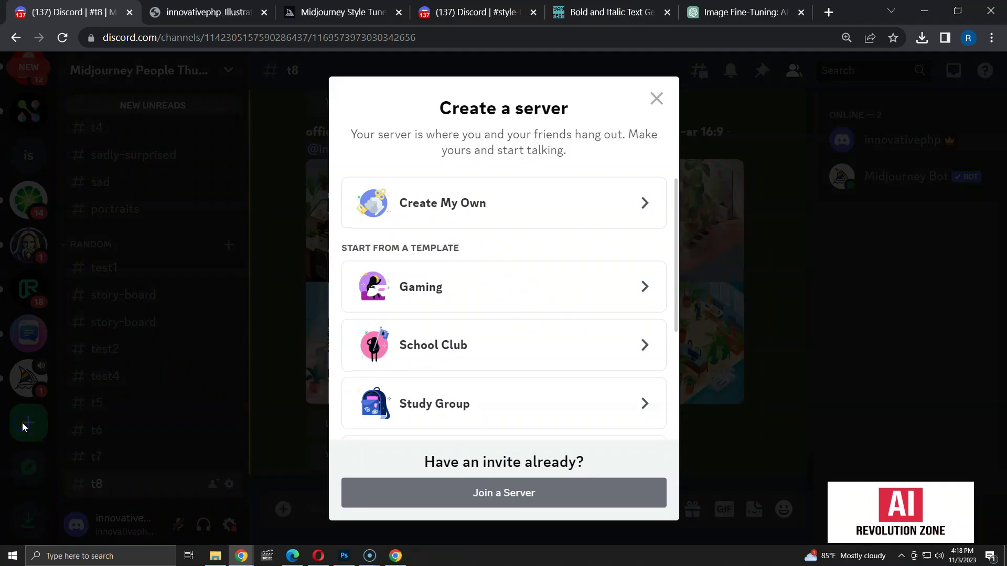
left_click(506, 203)
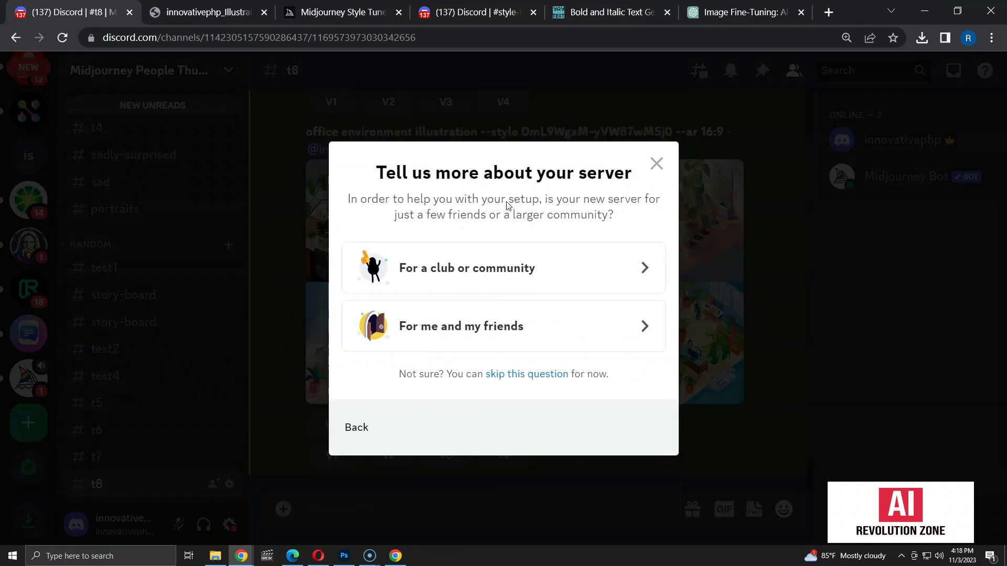
left_click(529, 328)
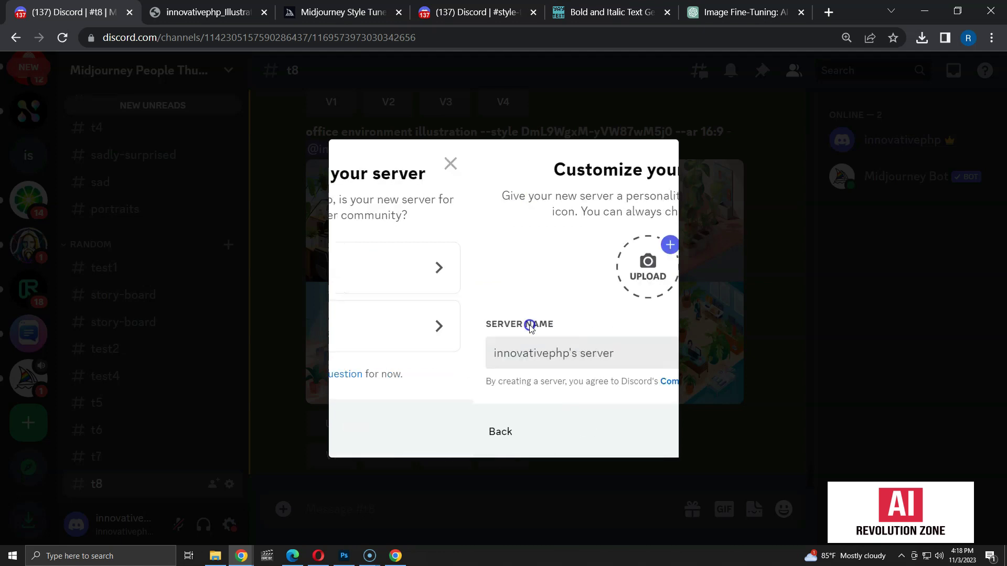
left_click_drag(483, 351, 333, 354)
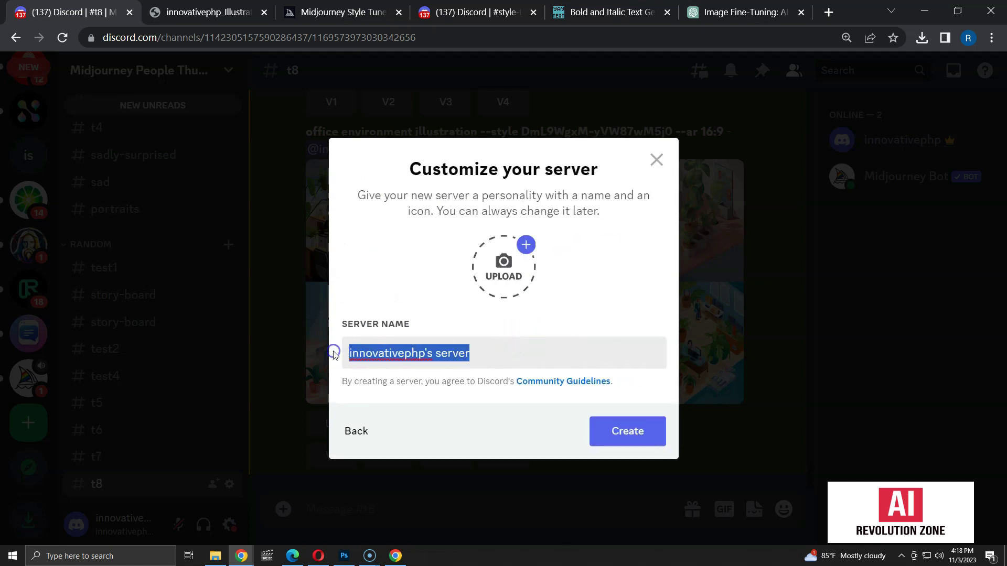
type("Custom Midjourney Styles")
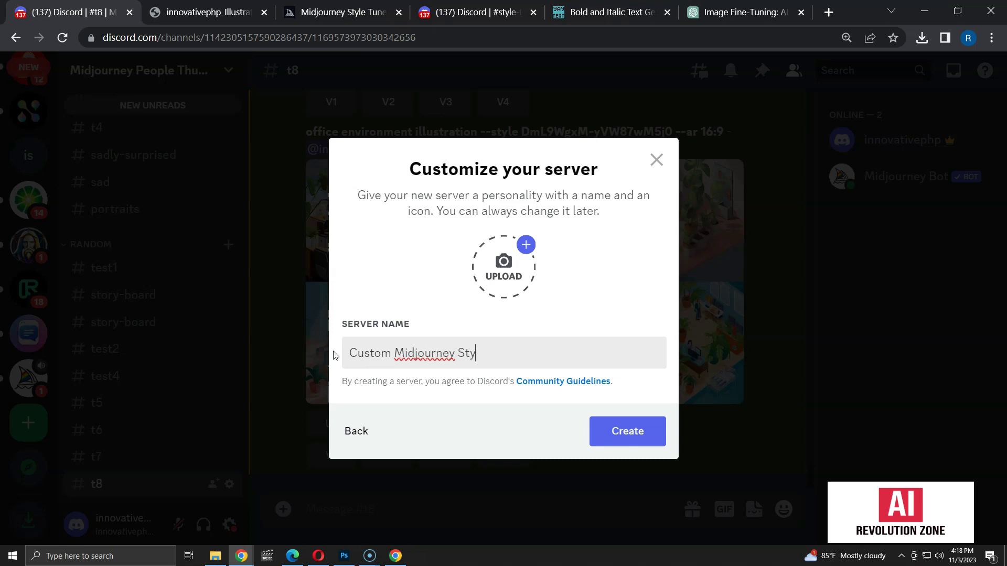
left_click(645, 433)
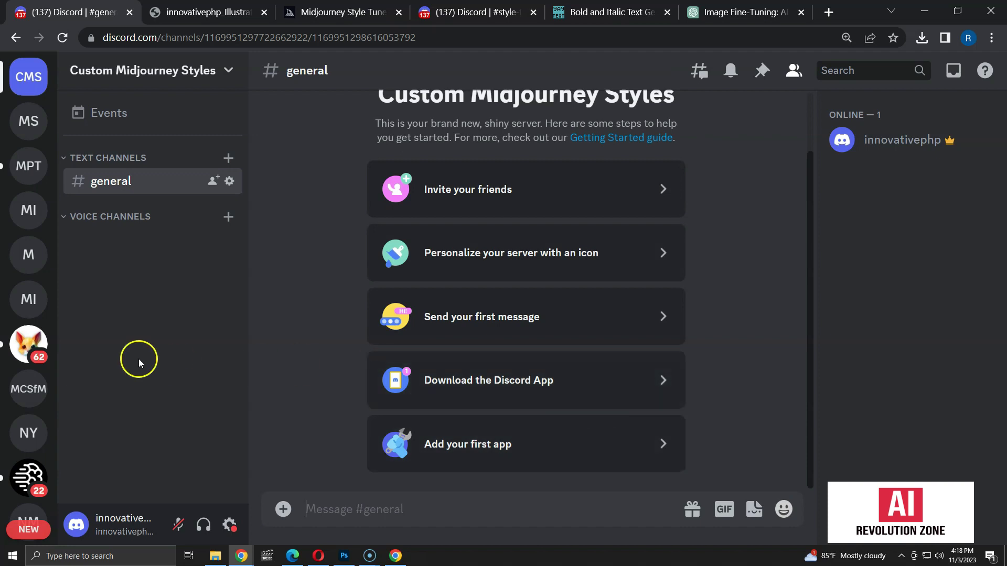
scroll(38, 366, "down", 10)
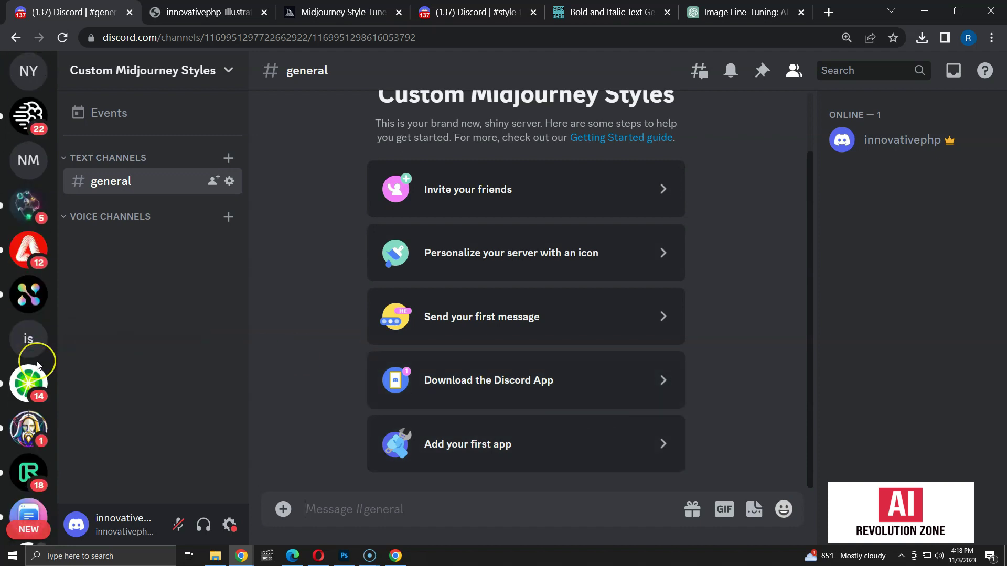
left_click(28, 385)
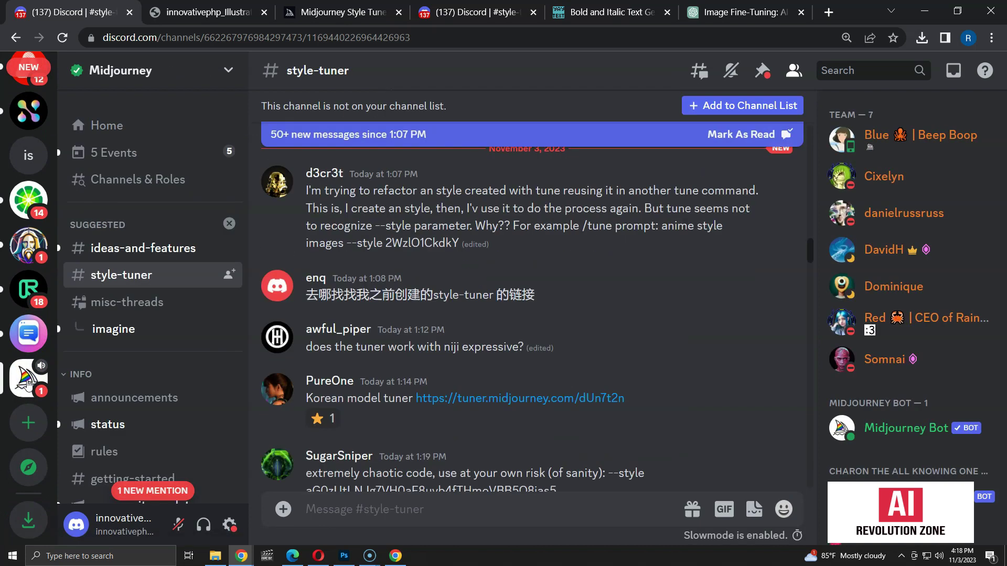
left_click(119, 394)
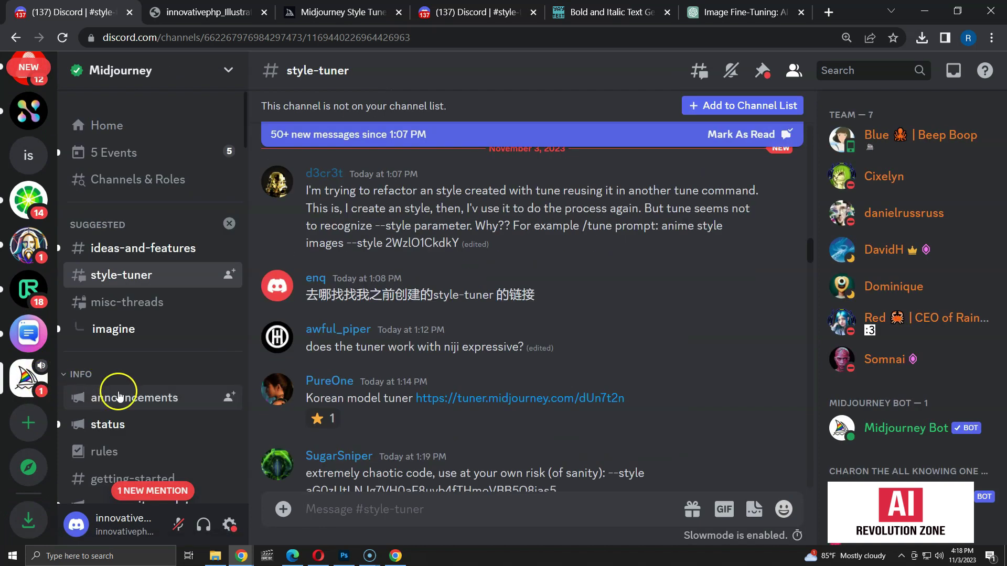
left_click(892, 431)
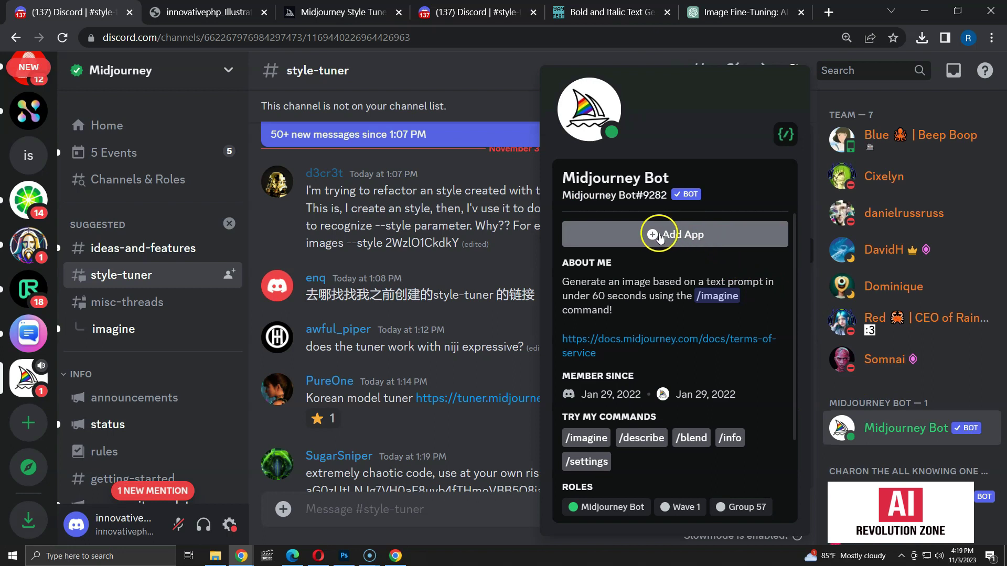
Add the Midjourney Bot to the Custom Midjourney Styles server with all requested permissions, complete the human check, and go to that server
left_click(681, 235)
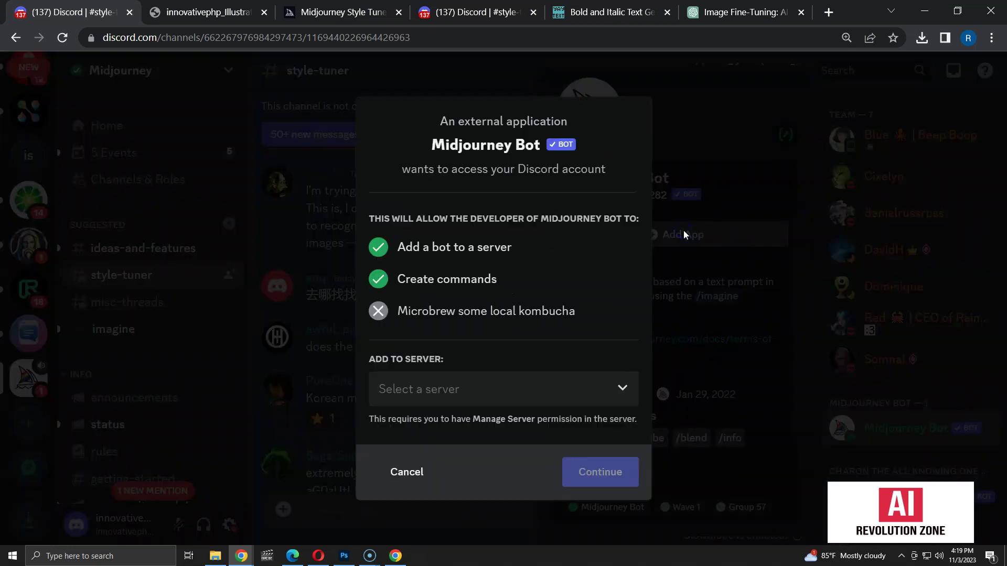
left_click(481, 392)
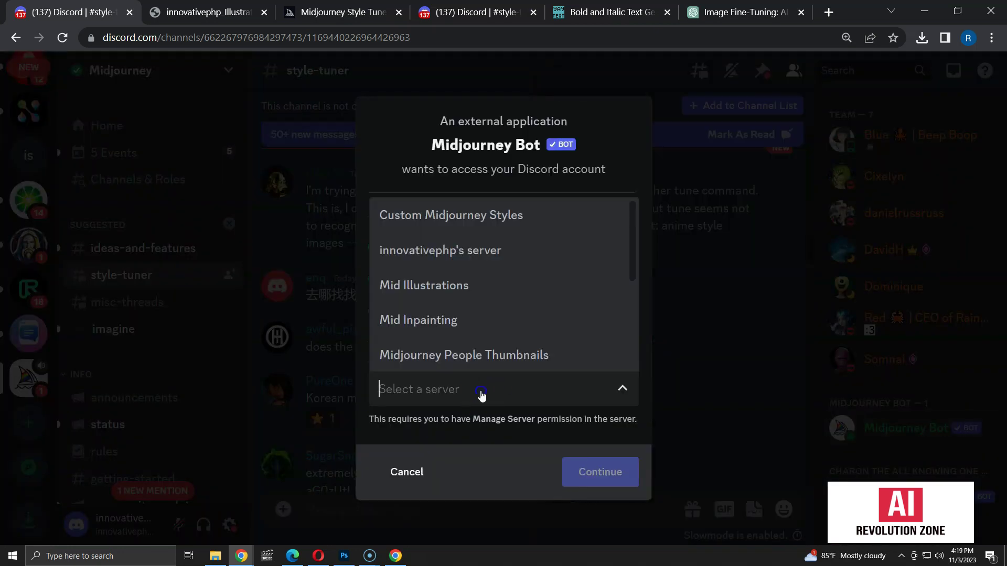
left_click(479, 216)
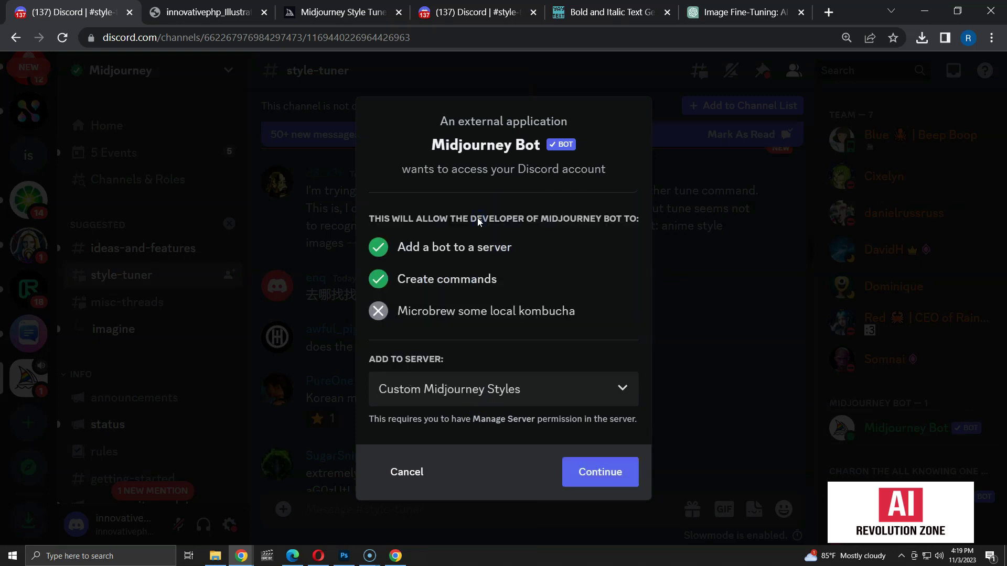
left_click(591, 478)
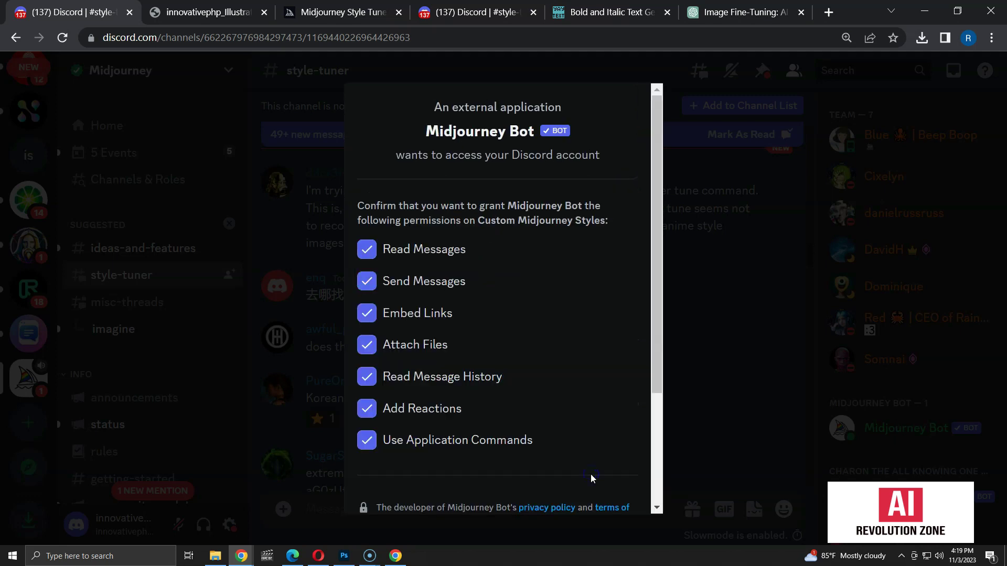
scroll(591, 420, "down", 3)
left_click(588, 487)
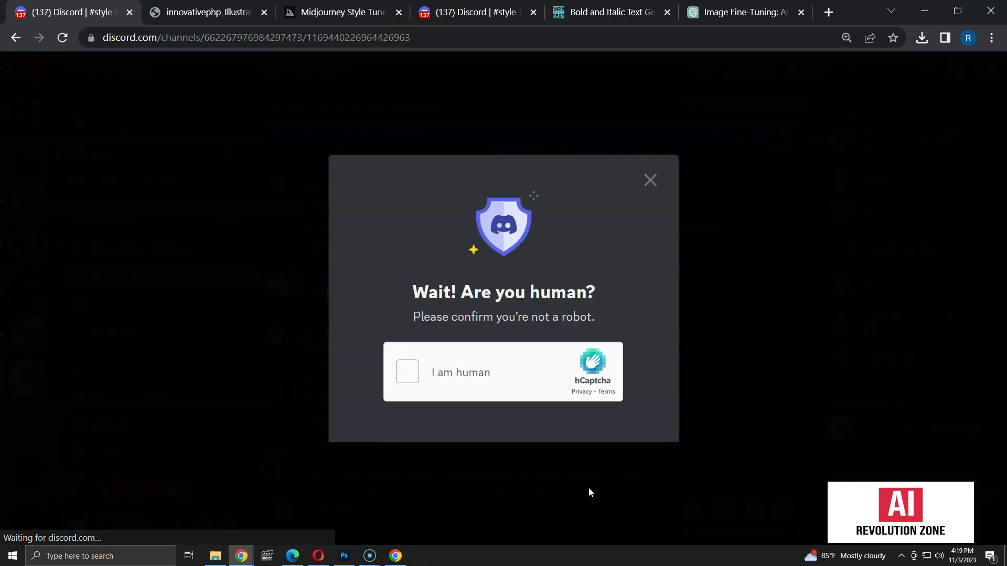
left_click(407, 371)
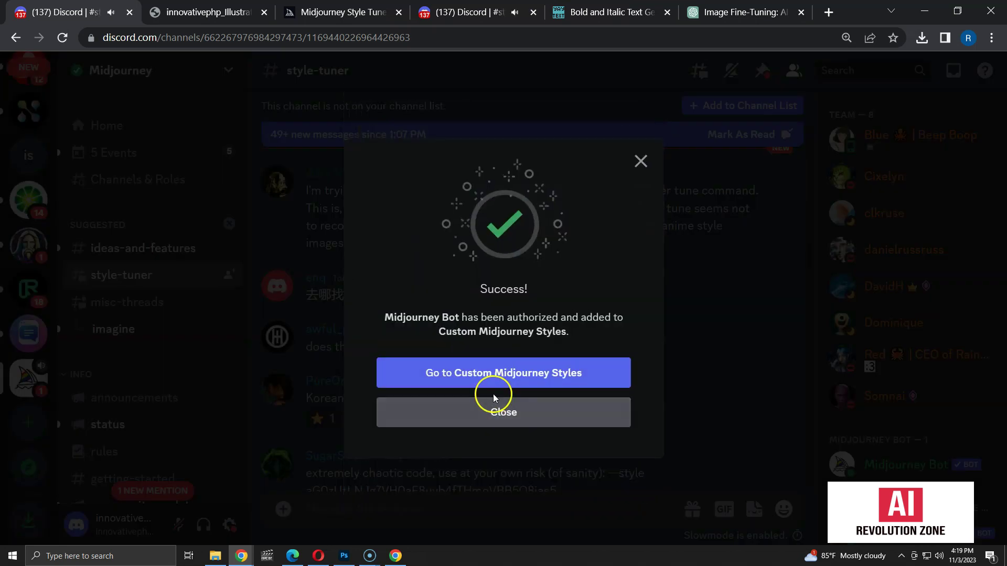
left_click(499, 377)
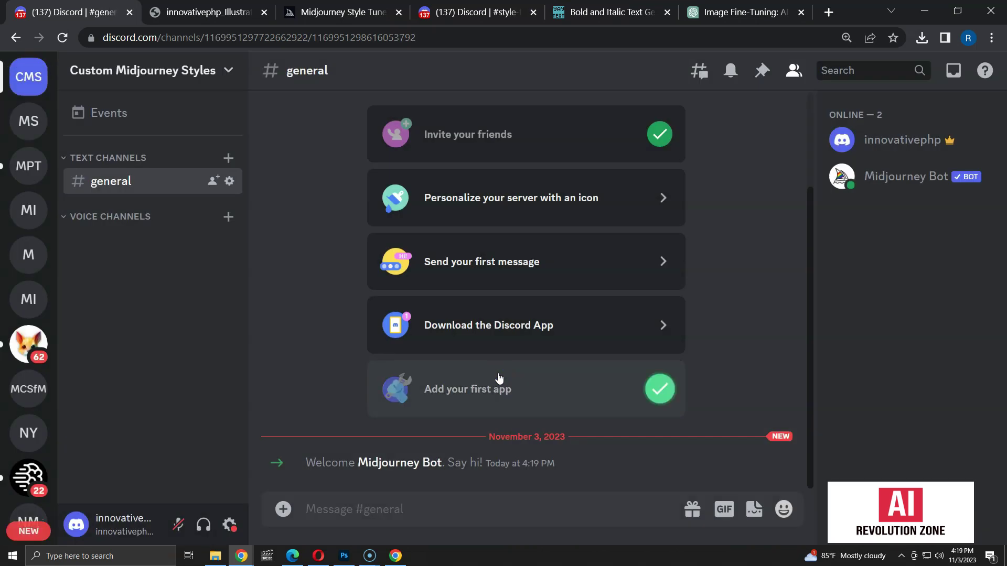
Create a category named "Illustrations" in the Custom Midjourney Styles server
right_click(138, 302)
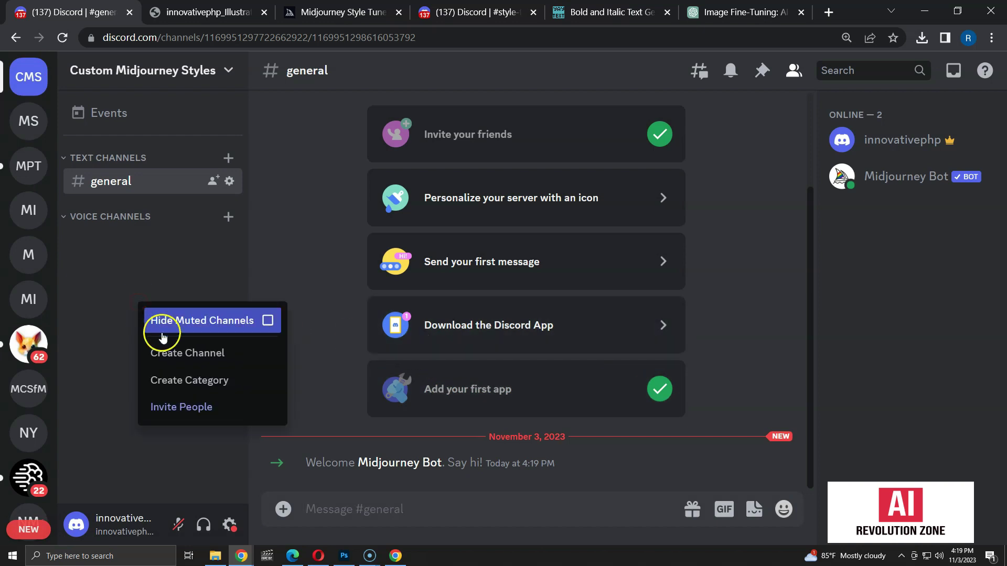
left_click(183, 381)
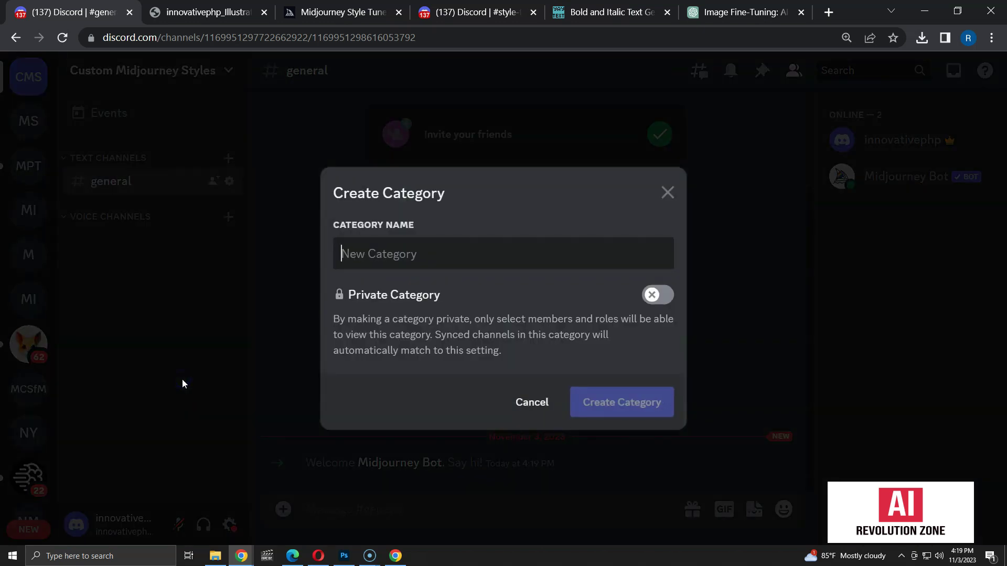
type("Illustrations")
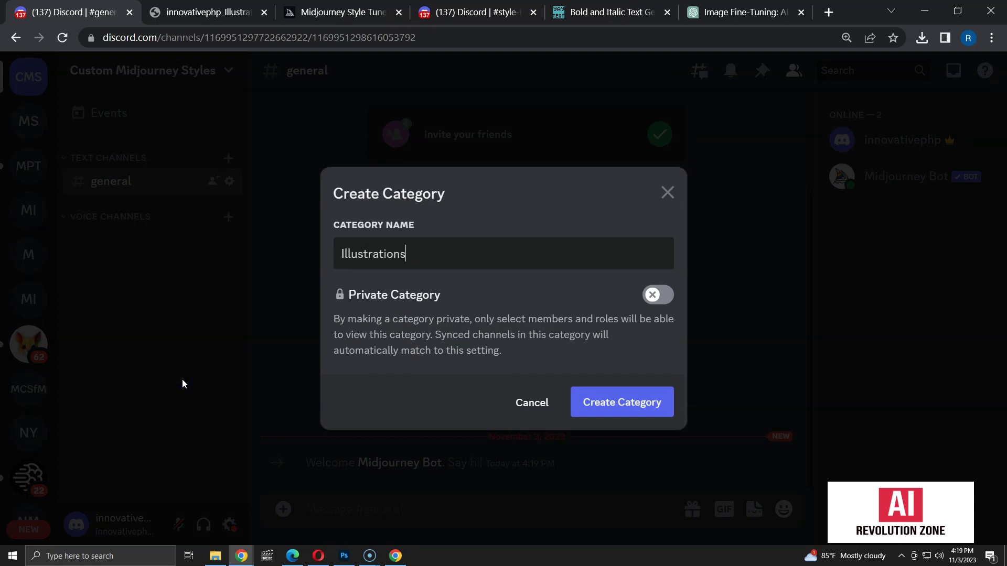
key("Return")
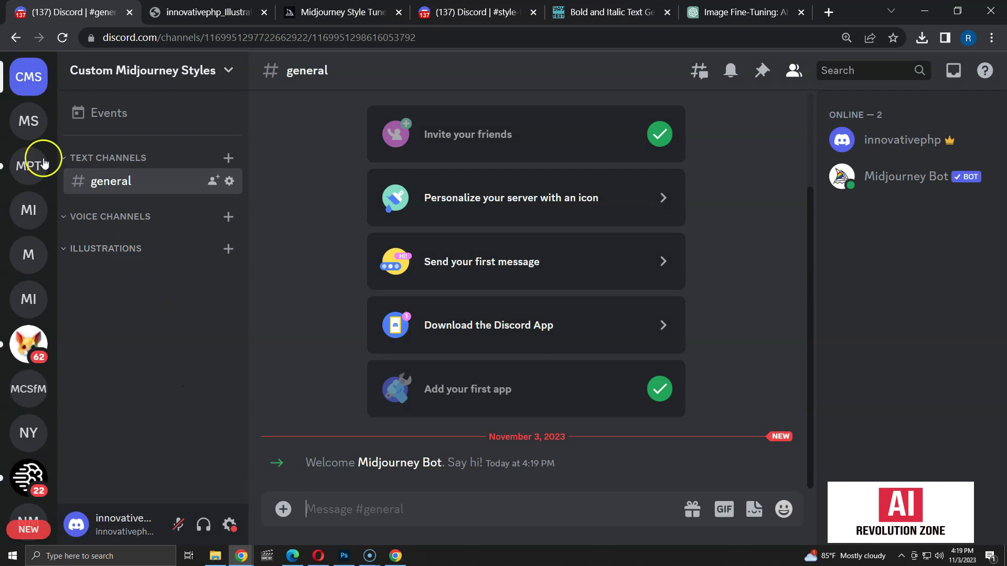
Copy the style code DmL9WgxM from the office environment illustration prompt in the t8 channel of the MPT server
left_click(29, 166)
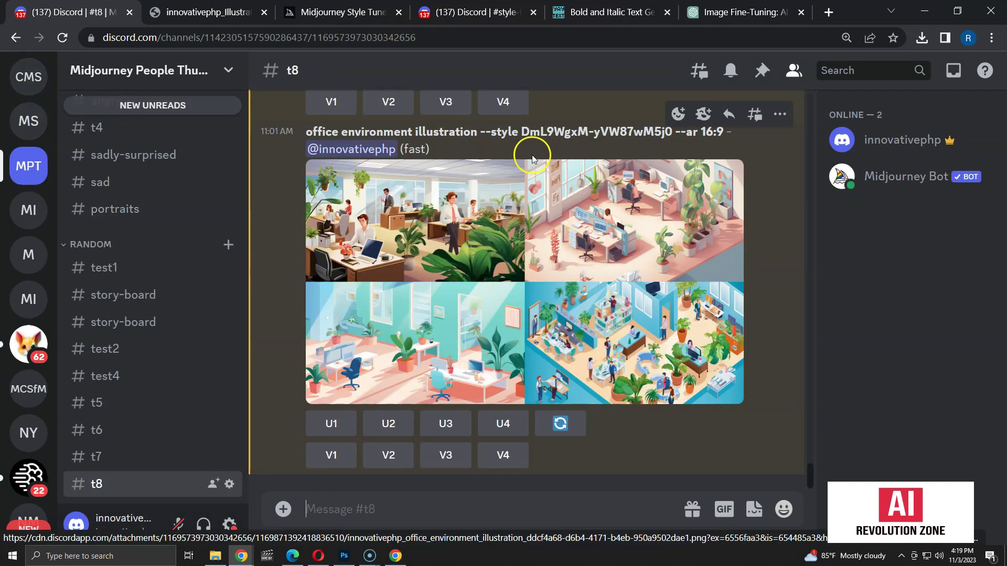
scroll(534, 221, "up", 5)
left_click_drag(527, 151, 588, 151)
right_click(593, 152)
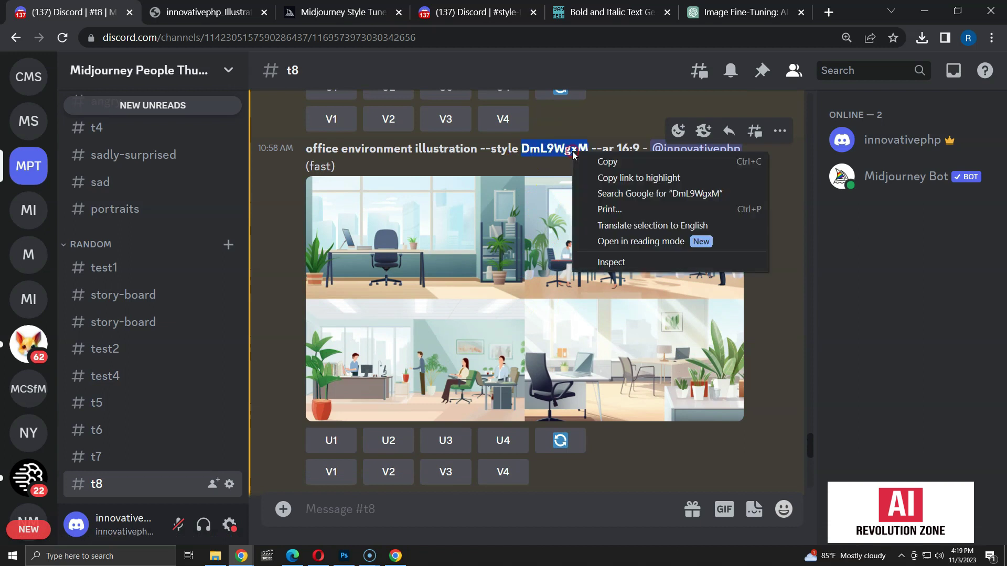
left_click(595, 159)
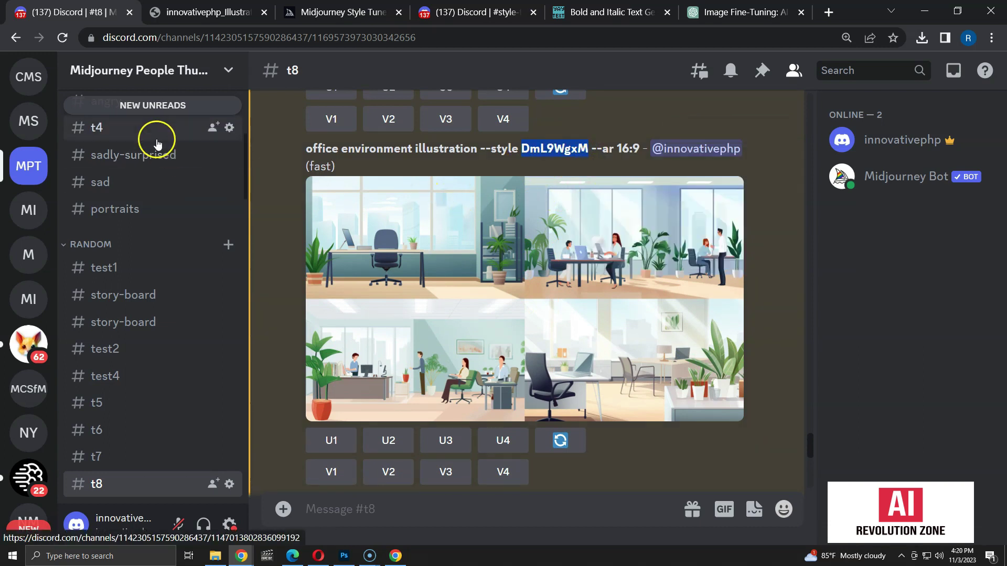
Create a text channel named "minimal" in the Illustrations category of the Custom Midjourney Styles server
left_click(19, 79)
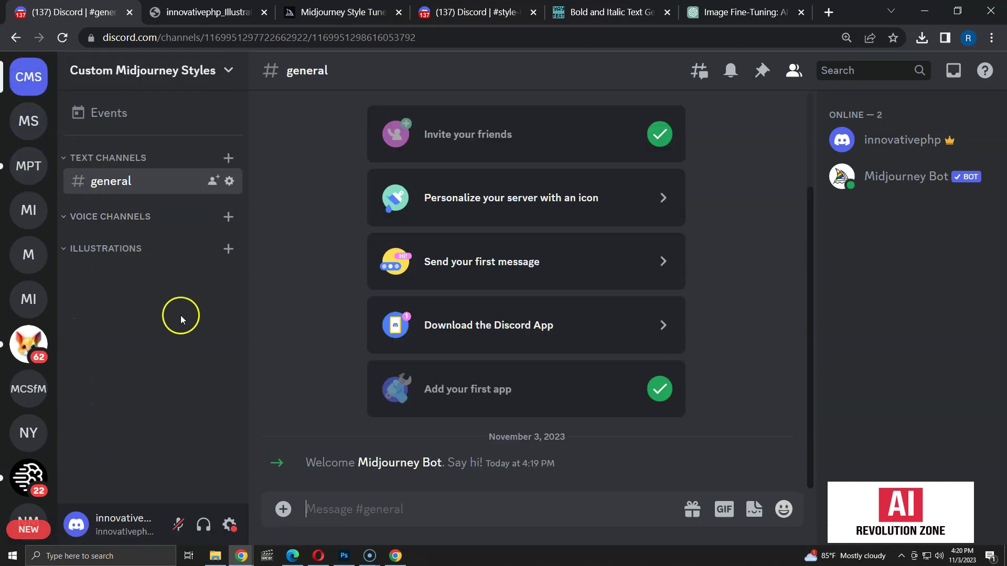
left_click(228, 248)
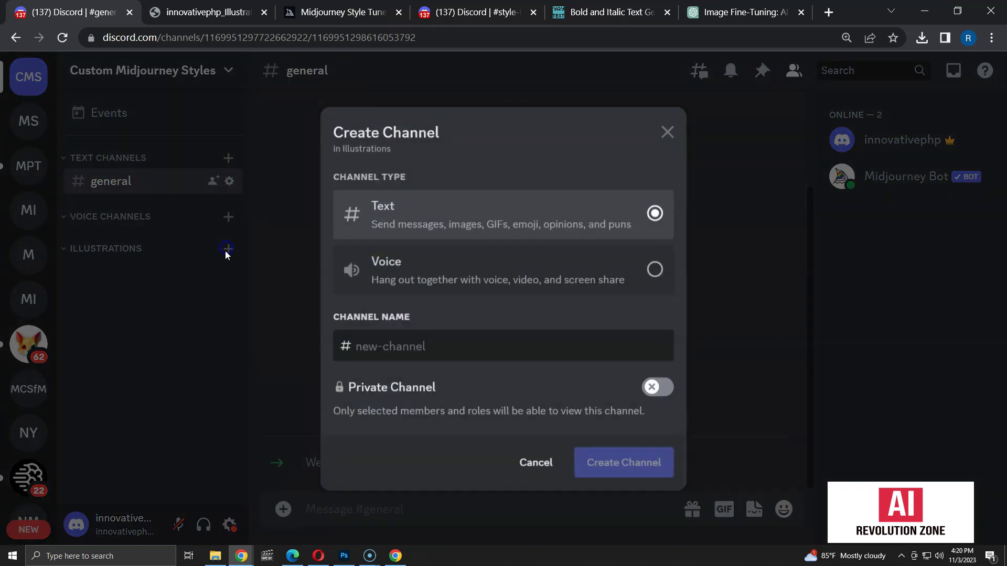
type("minimal")
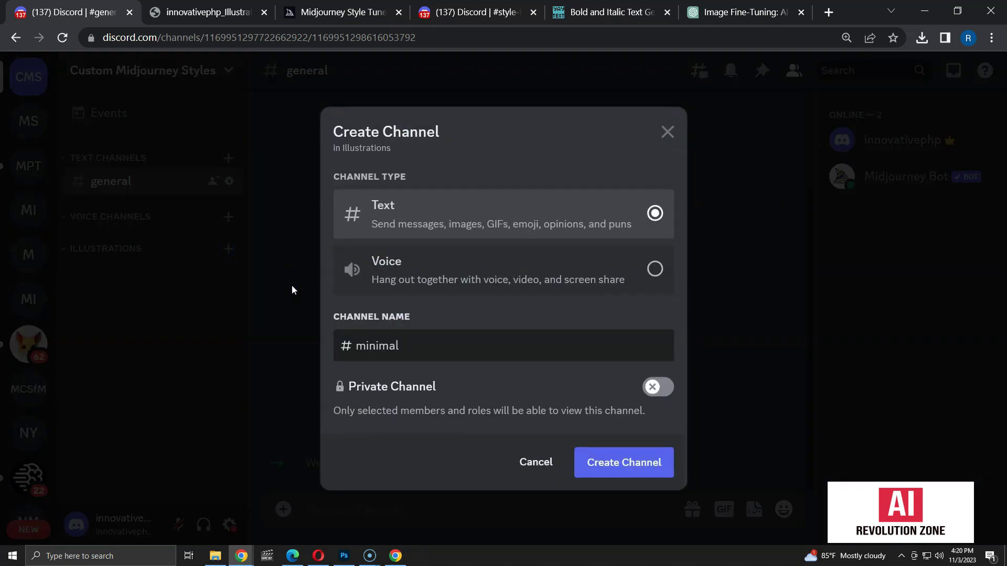
left_click(603, 464)
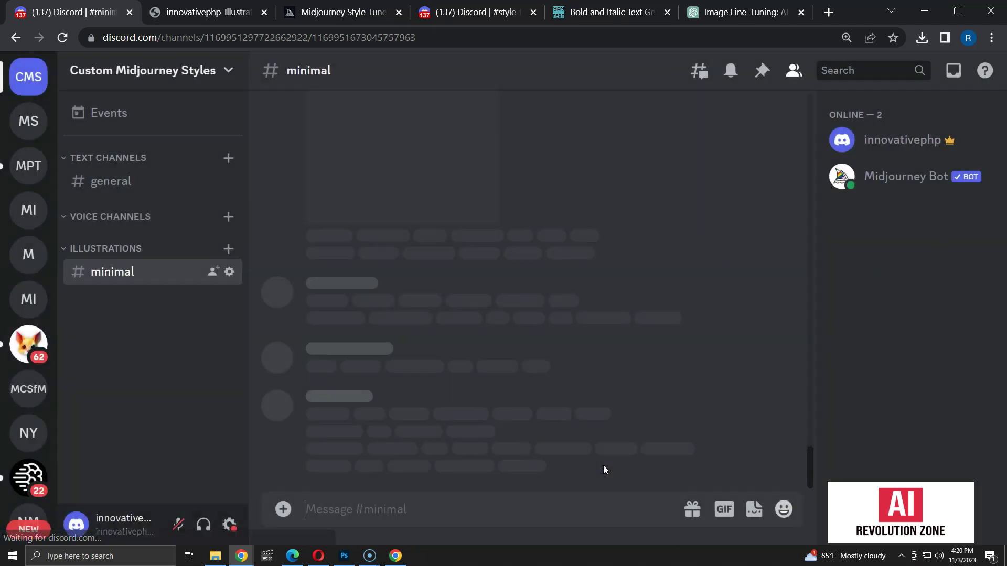
Post the message "Style = --DmL9WgxM" in the minimal channel
type("St")
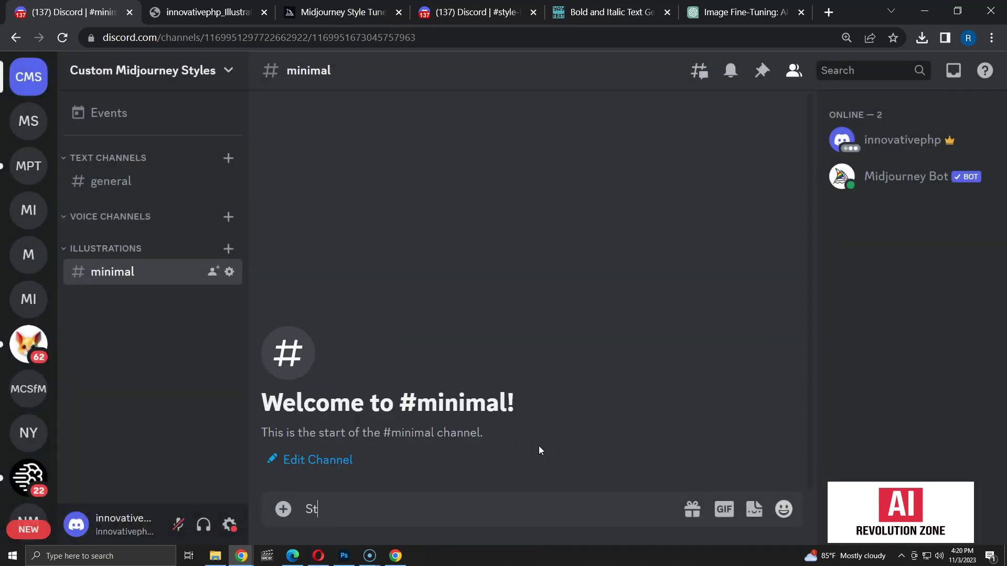
type("yle =  --")
key("ctrl+v")
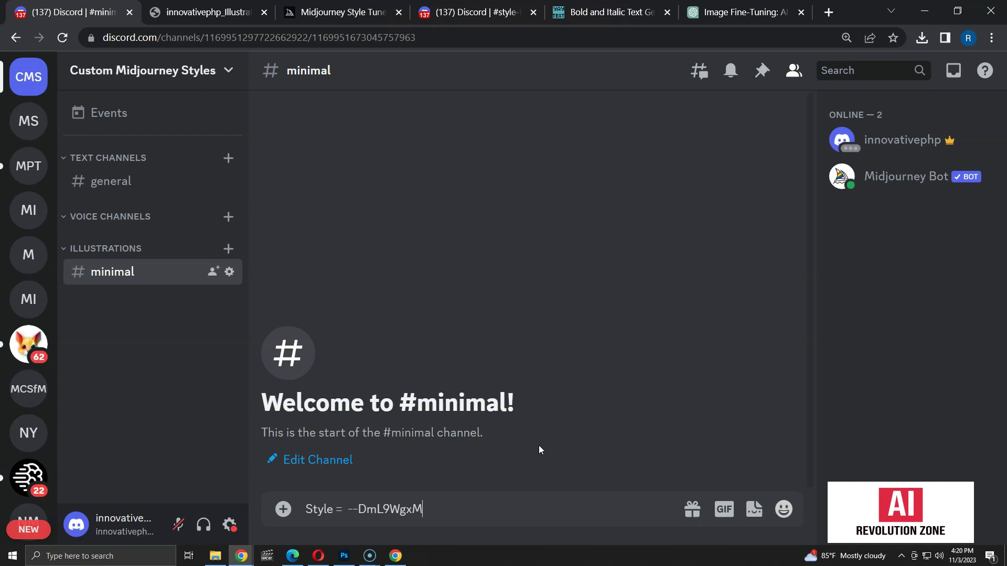
key("Return")
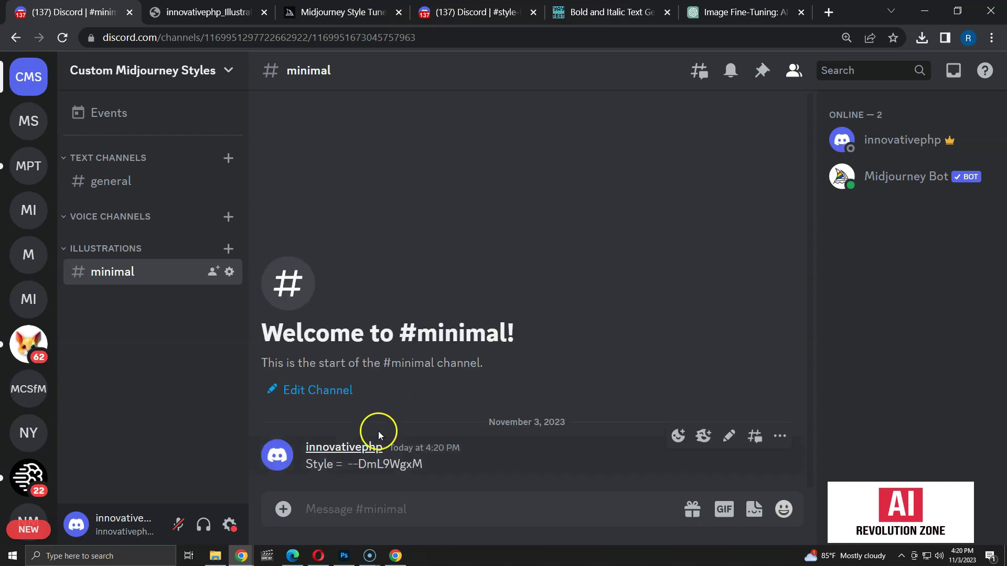
Upload the saved office environment illustration image to the minimal channel
left_click(283, 509)
left_click(309, 411)
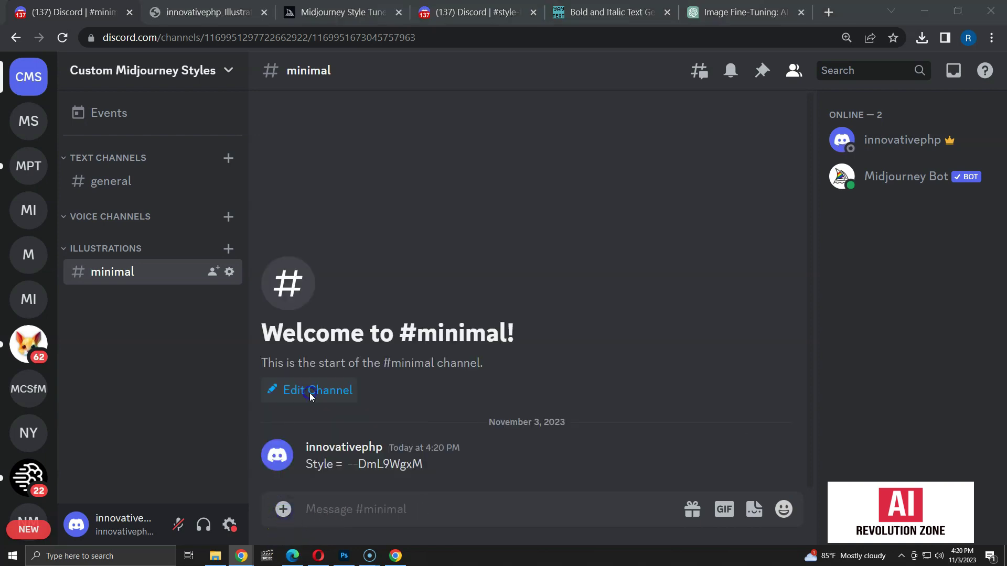
double_click(478, 155)
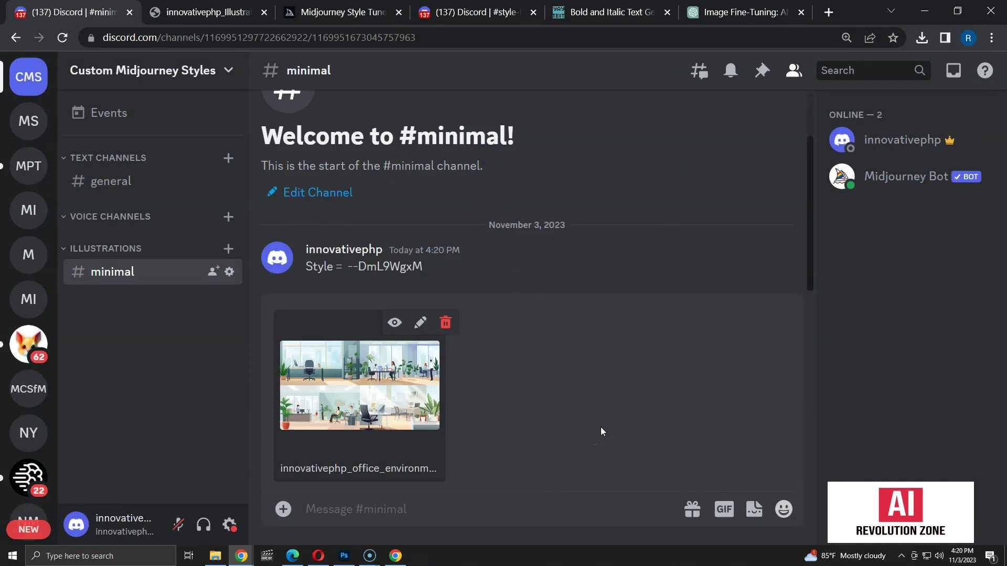
key("Return")
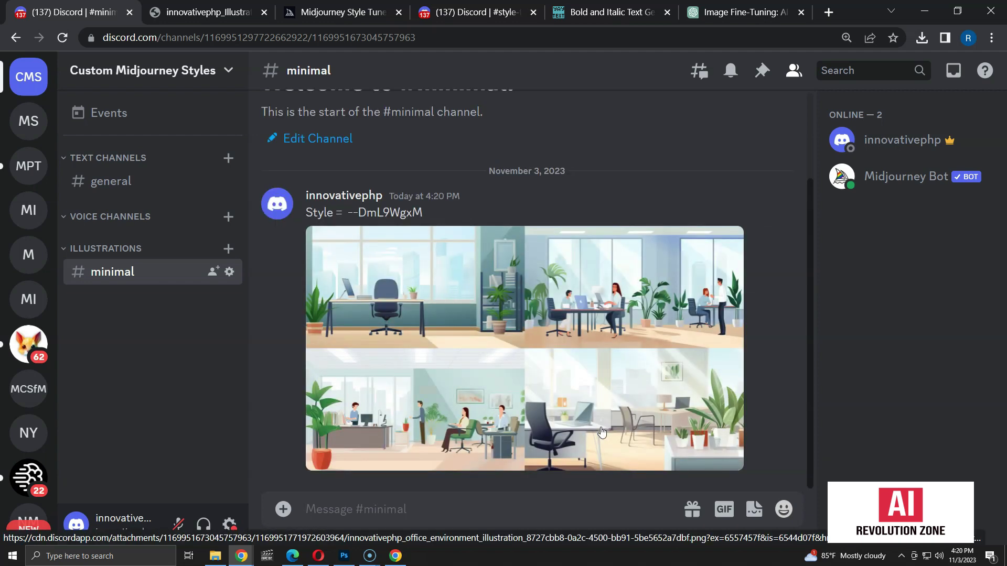
Copy the style code yVW87wM5j0 from the content creator with laptop illustration prompt in the t8 channel of the MPT server
left_click(28, 166)
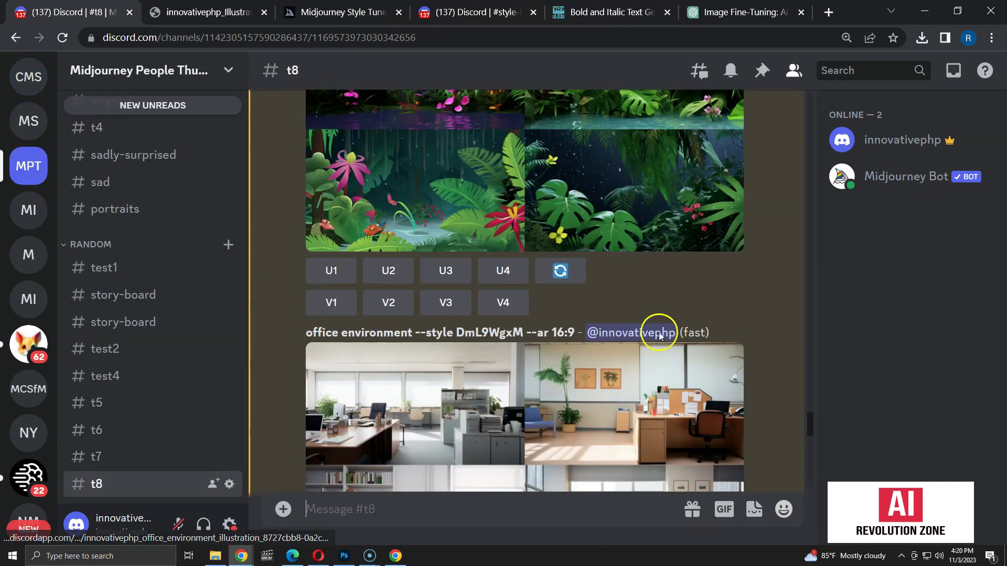
scroll(695, 235, "down", 3)
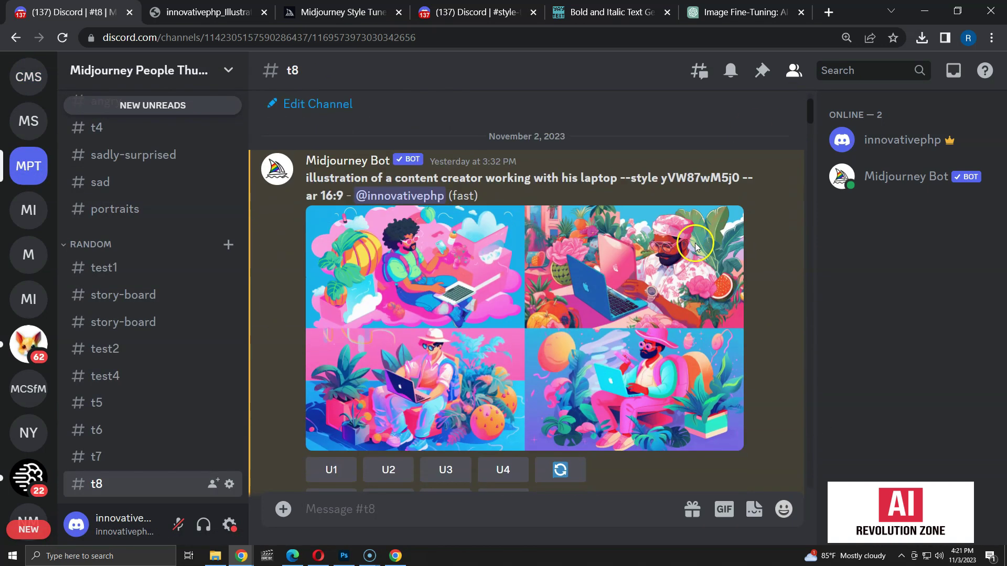
double_click(687, 177)
right_click(687, 177)
left_click(703, 182)
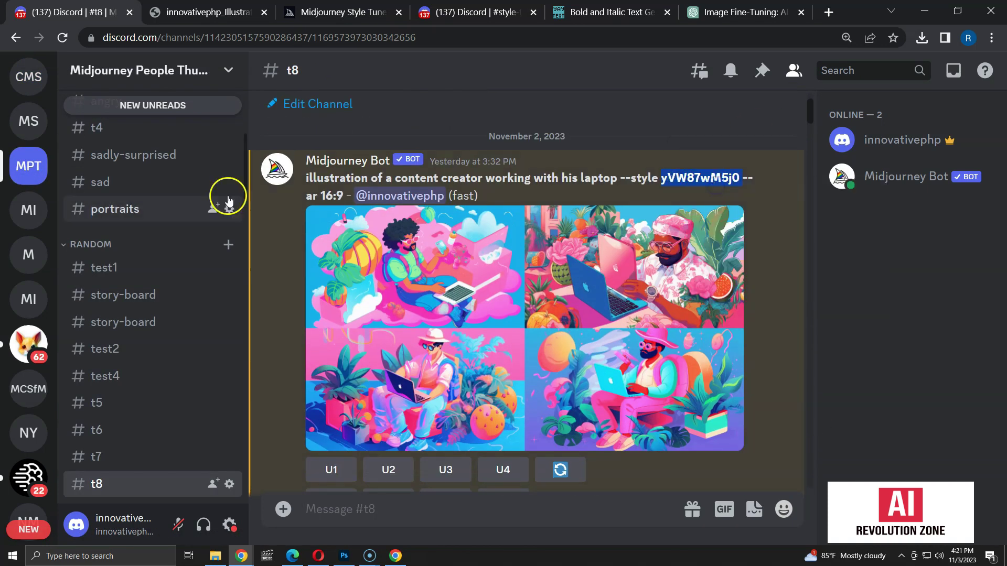
Create a text channel named "colorful" in the Illustrations category of the Custom Midjourney Styles server and post "Style = yVW87wM5j0" in it
left_click(25, 77)
right_click(197, 314)
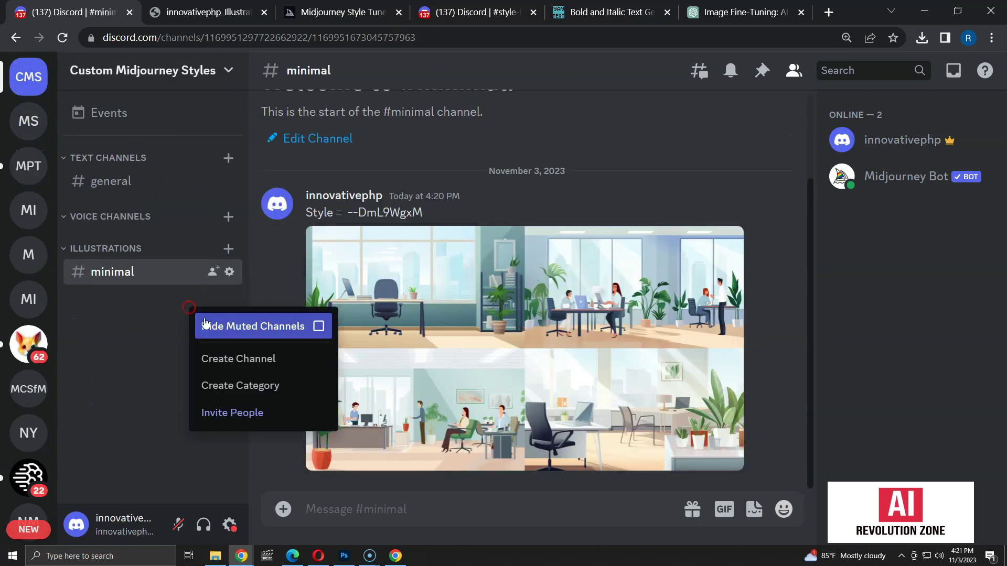
left_click(236, 355)
left_click(667, 138)
left_click(228, 248)
type("colorful")
left_click(577, 473)
key("ctrl+v")
key("Return")
Save the content creator with laptop image grid from the MPT server's t8 channel and upload it to the colorful channel
left_click(28, 165)
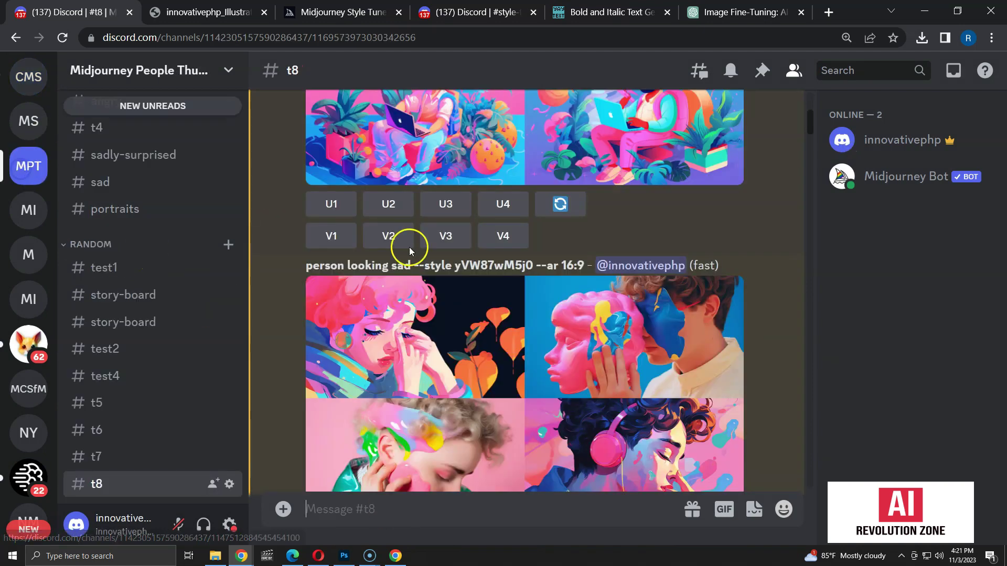
scroll(467, 226, "up", 4)
left_click(466, 226)
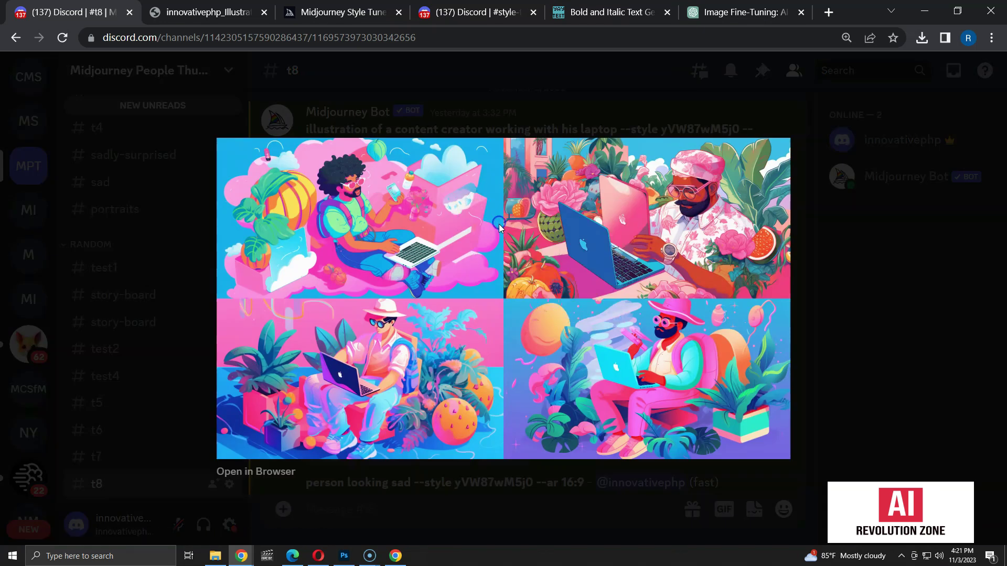
key("Escape")
left_click(29, 76)
left_click(275, 505)
double_click(190, 148)
key("Return")
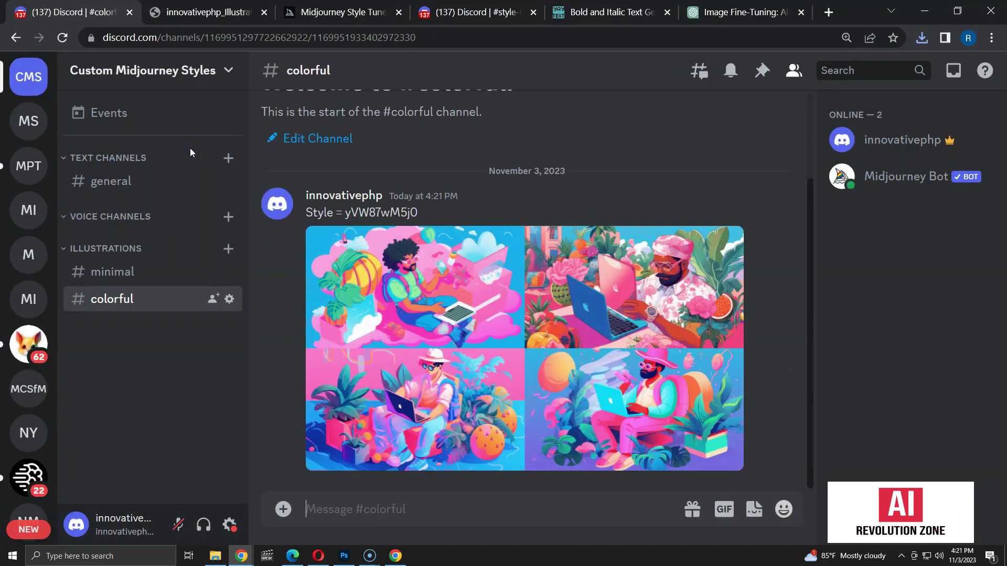
Generate an image in the colorful channel with the /imagine prompt "person reading a book, illustration --style yVW87wM5j0"
type("/ima")
key("Tab")
type("person reading")
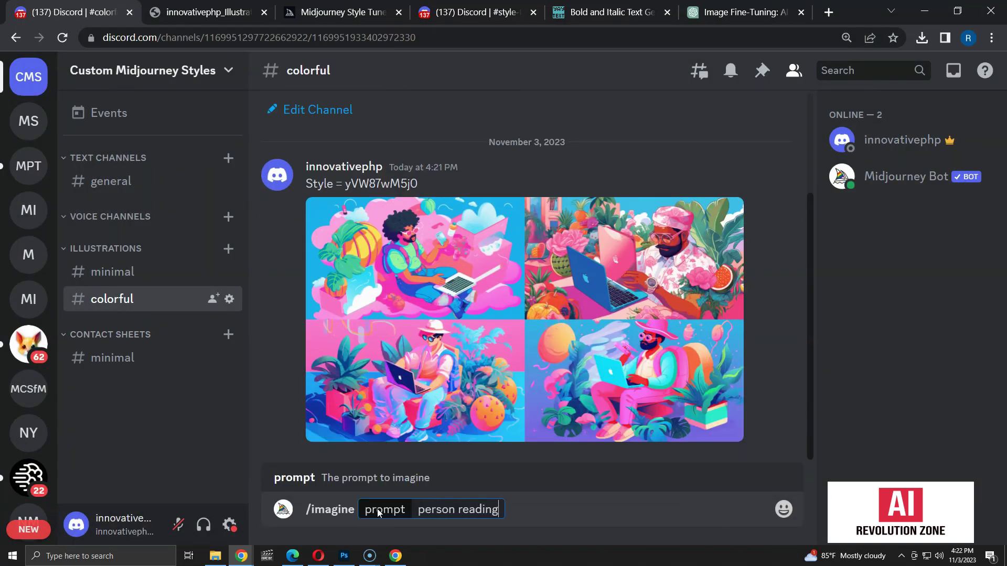
type(" a book, illustration --style")
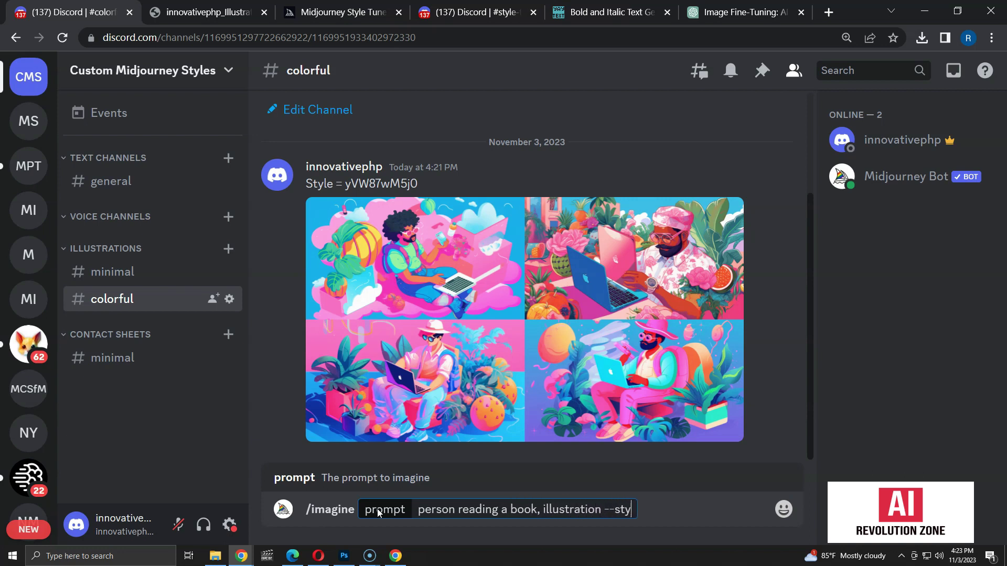
double_click(395, 182)
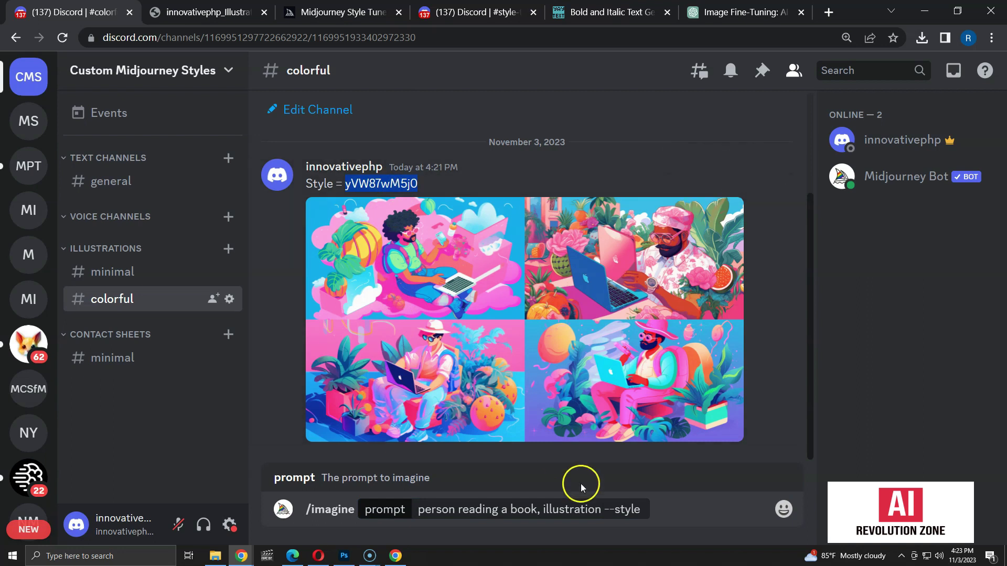
left_click(644, 513)
key("ctrl+v")
key("Return")
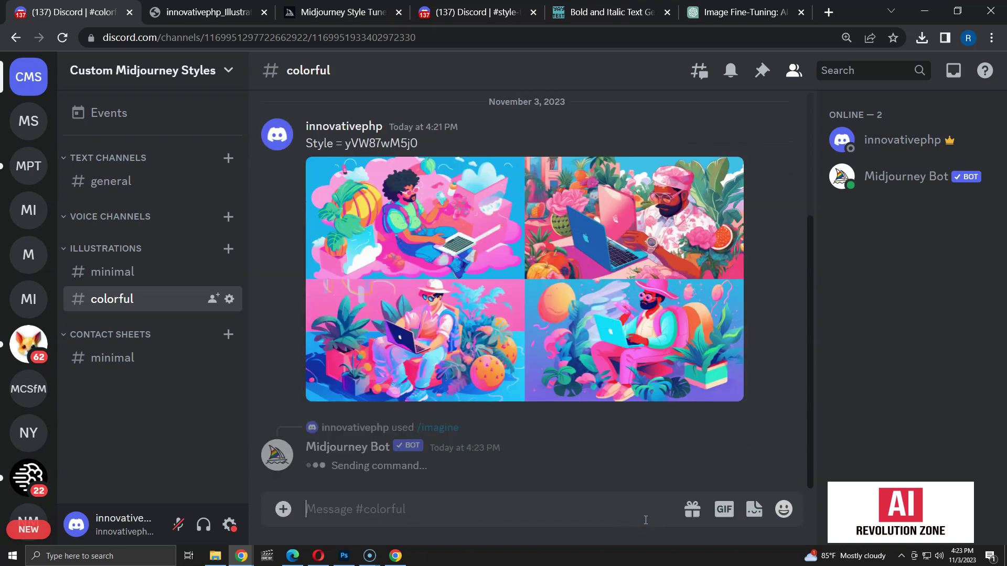